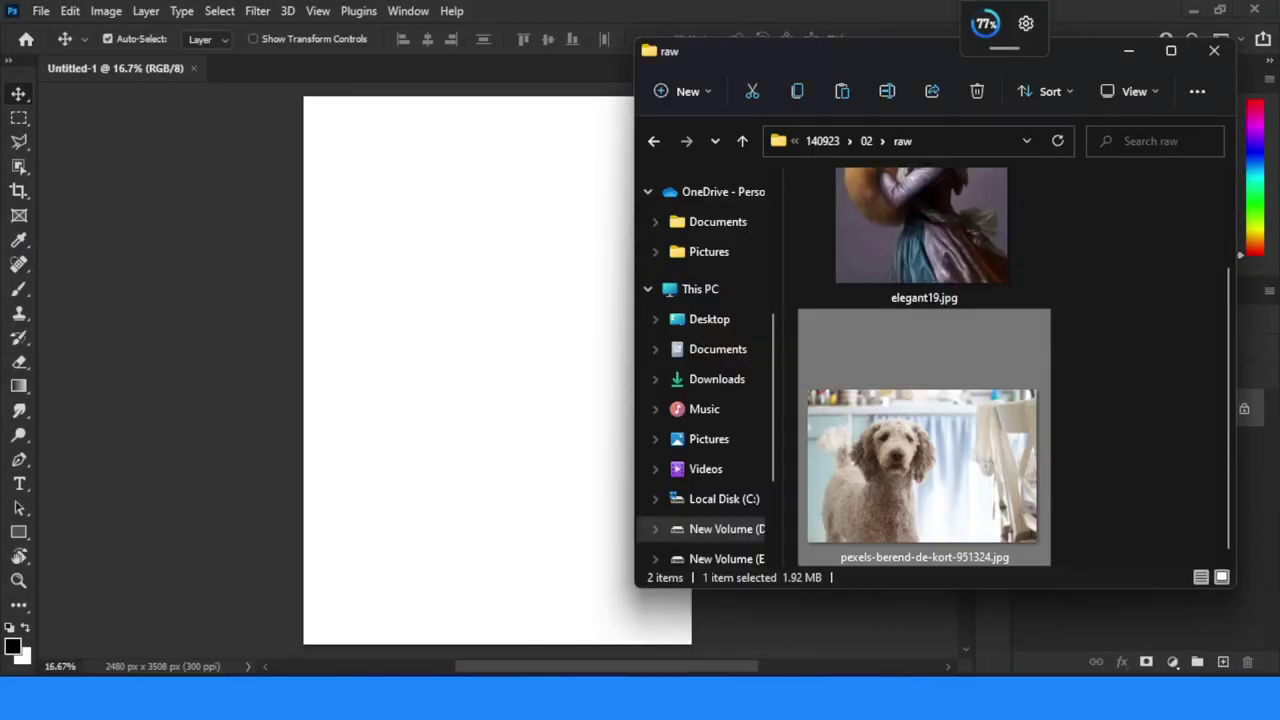
Place elegant19.jpg onto the blank canvas as a new layer and commit it
drag(930, 268, 469, 348)
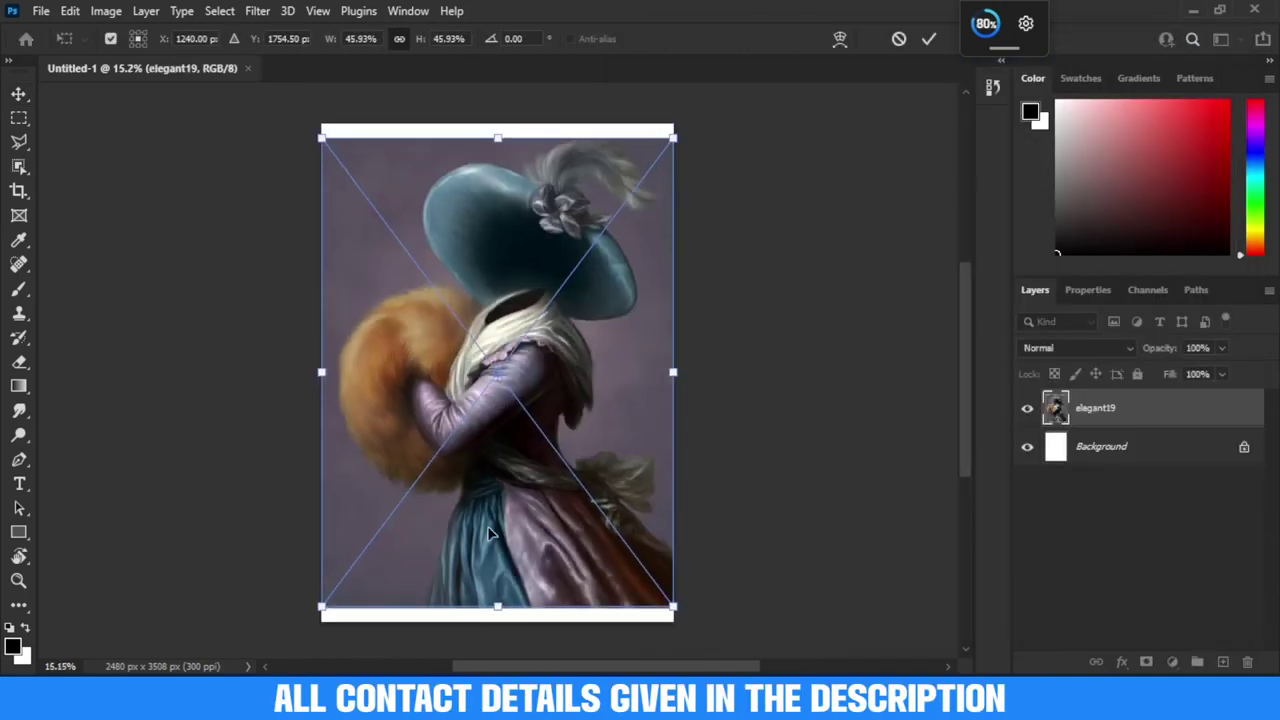
click(929, 38)
Rasterize the portrait layer and Content-Aware Fill the white strip across the top
right_click(1095, 408)
click(1000, 363)
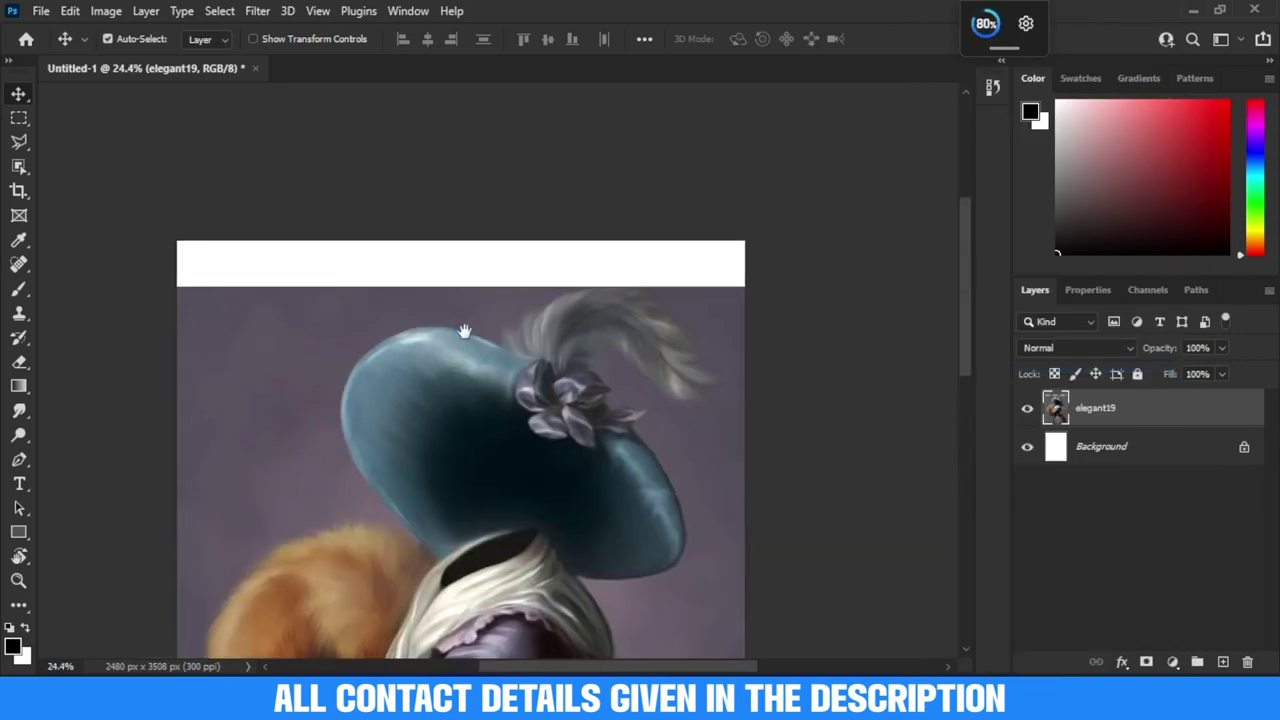
key(m)
drag(163, 214, 781, 287)
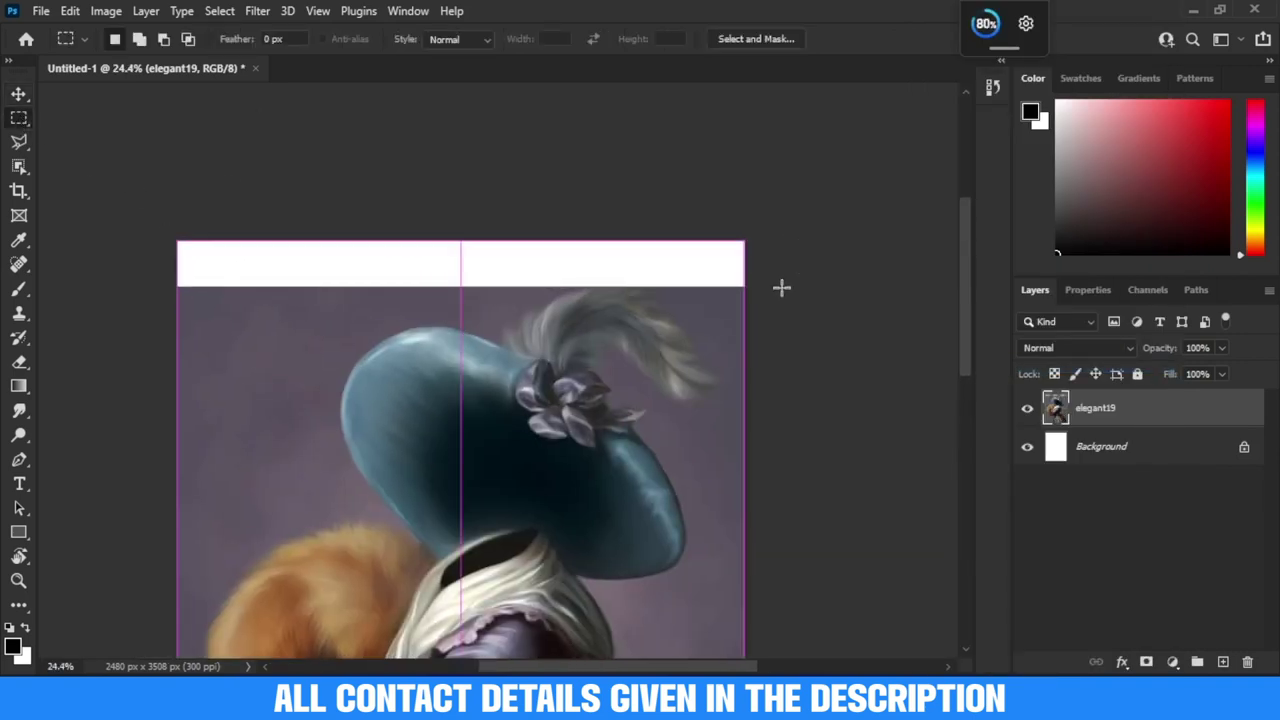
right_click(675, 278)
click(720, 532)
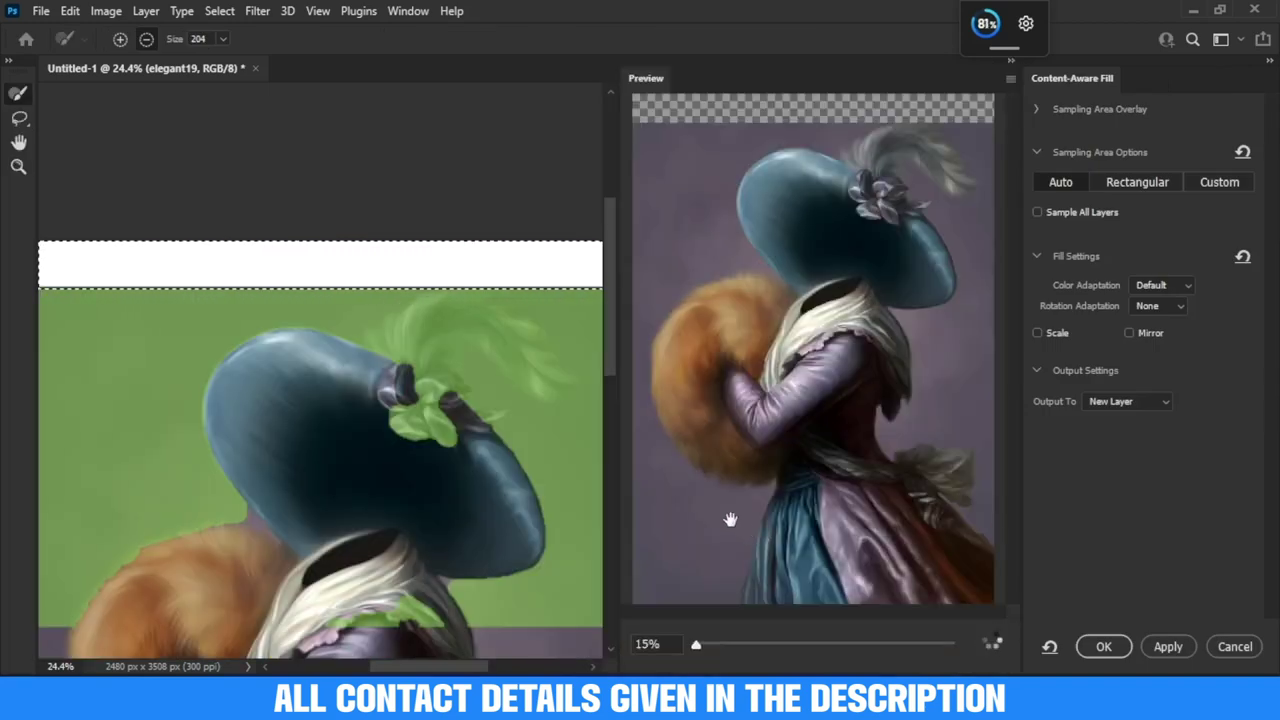
scroll(730, 519, up, 3)
click(1103, 646)
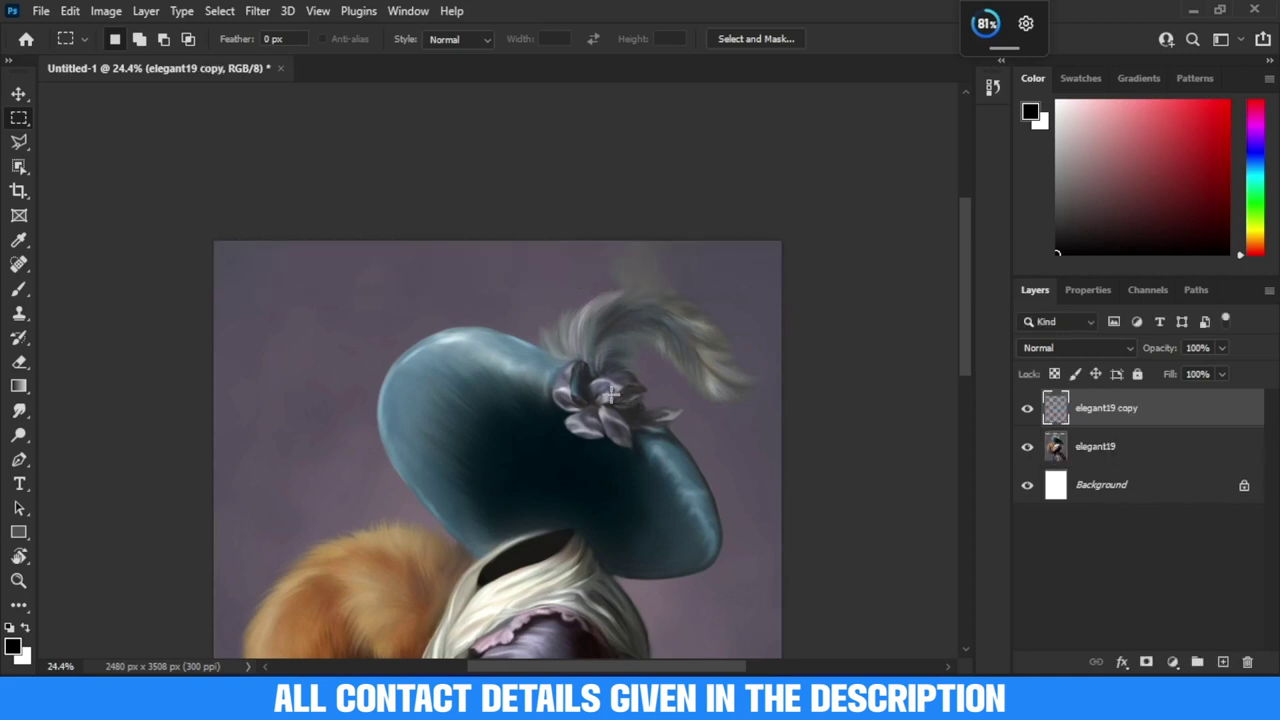
Merge the portrait and filled layers into one layer named 'clothes' and duplicate it
scroll(617, 398, down, 2)
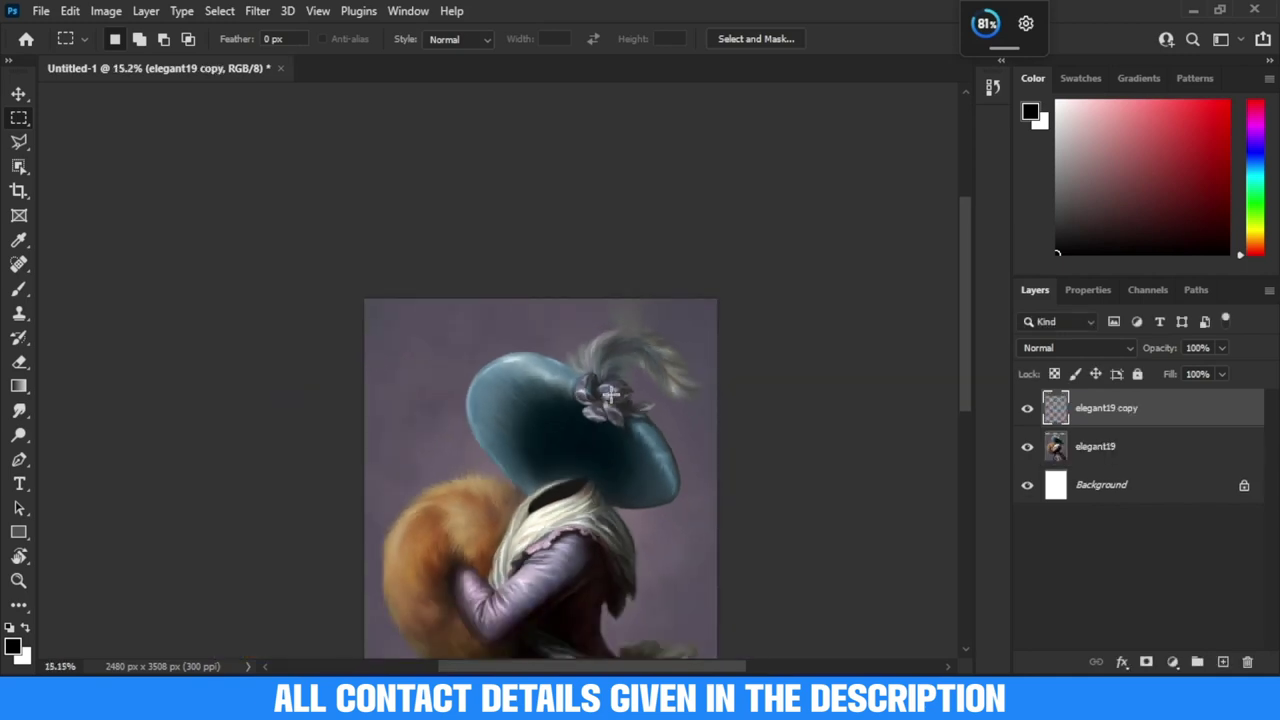
scroll(610, 393, down, 2)
scroll(594, 466, up, 2)
scroll(594, 466, up, 1)
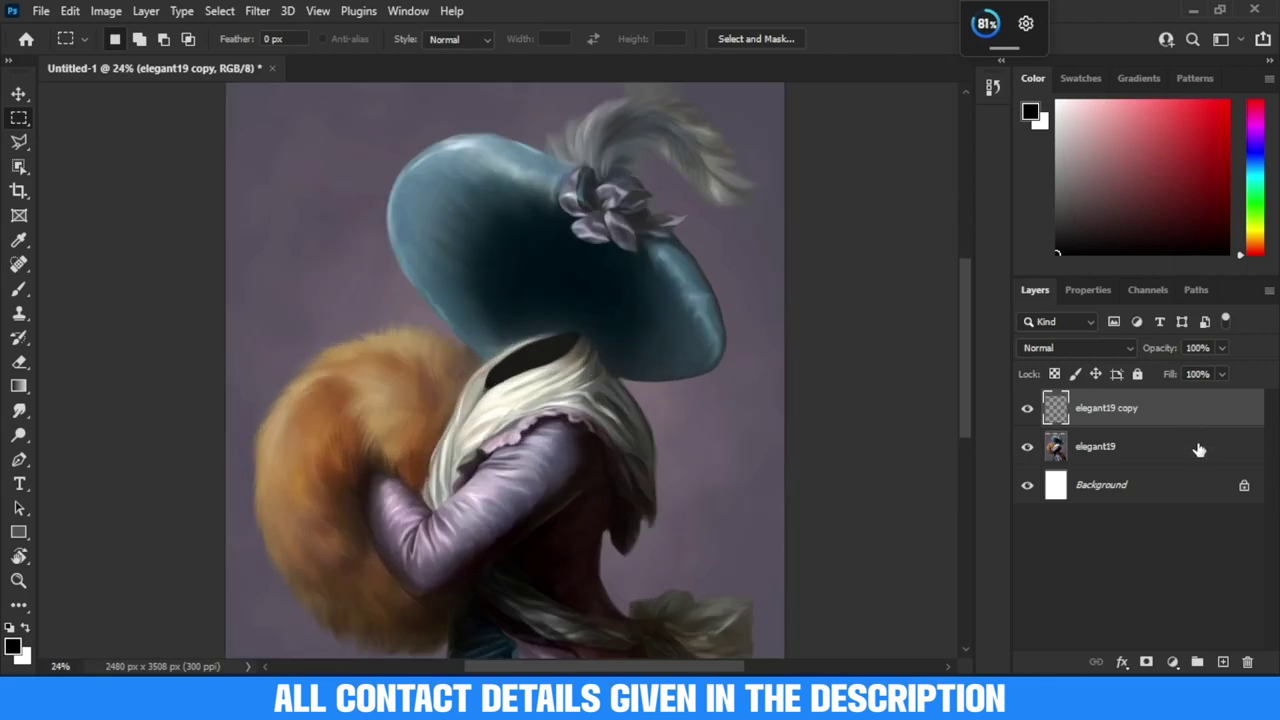
shift+click(1199, 449)
right_click(1199, 449)
click(1100, 258)
double_click(1118, 416)
text(clothes)
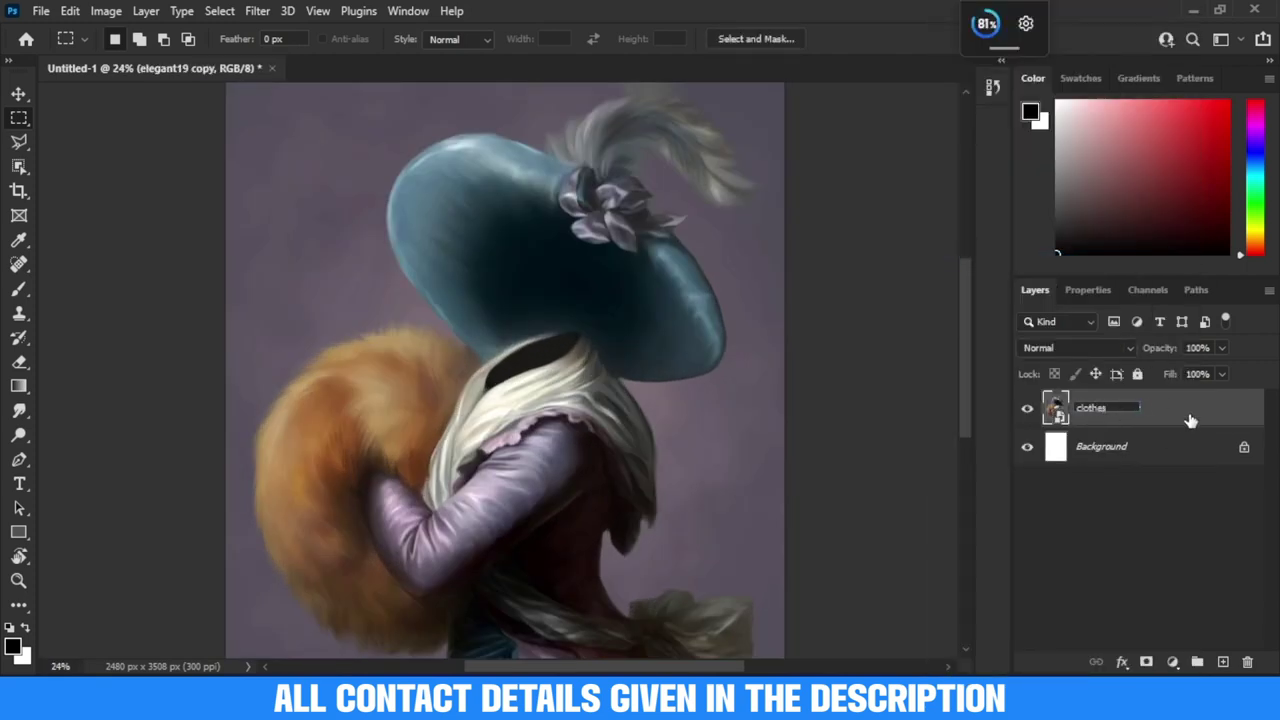
key(Return)
key(ctrl+j)
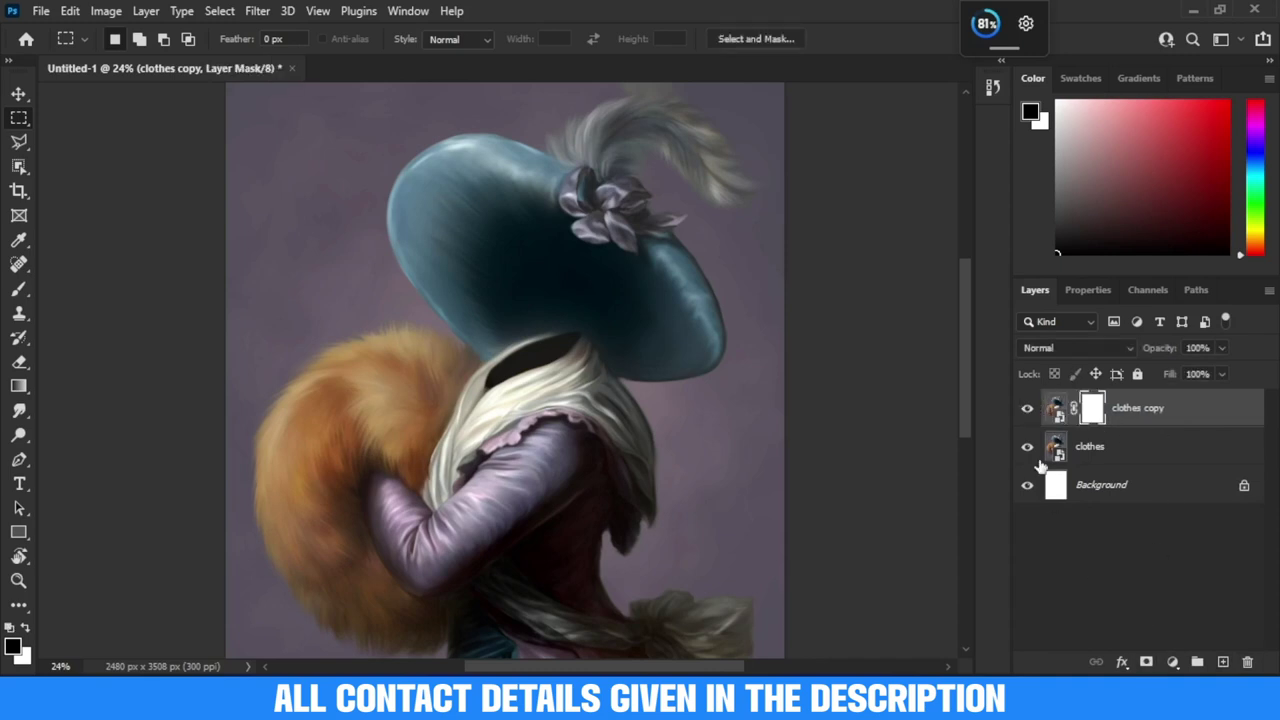
Select the Hard Round brush for painting the mask
scroll(470, 213, down, 1)
scroll(440, 237, up, 1)
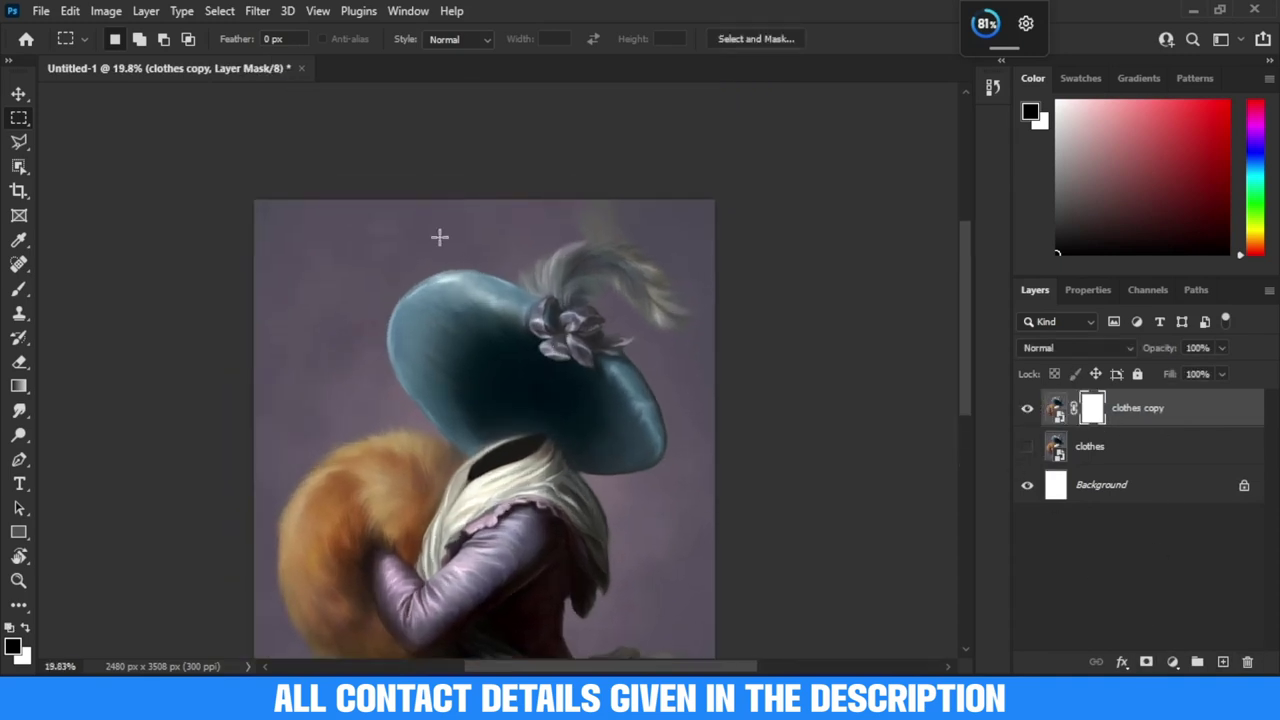
key(b)
right_click(496, 358)
scroll(785, 463, up, 1)
click(630, 447)
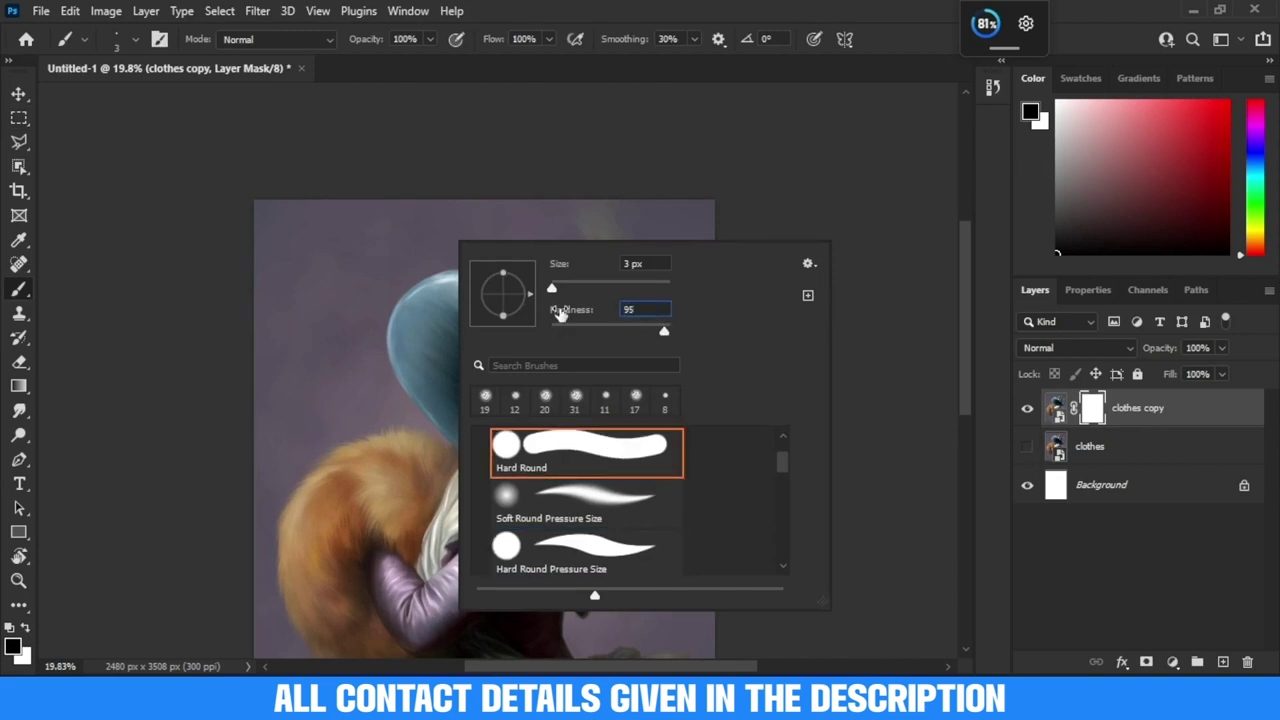
Mask out the hat and background along the top, right and fur edges
drag(300, 260, 331, 236)
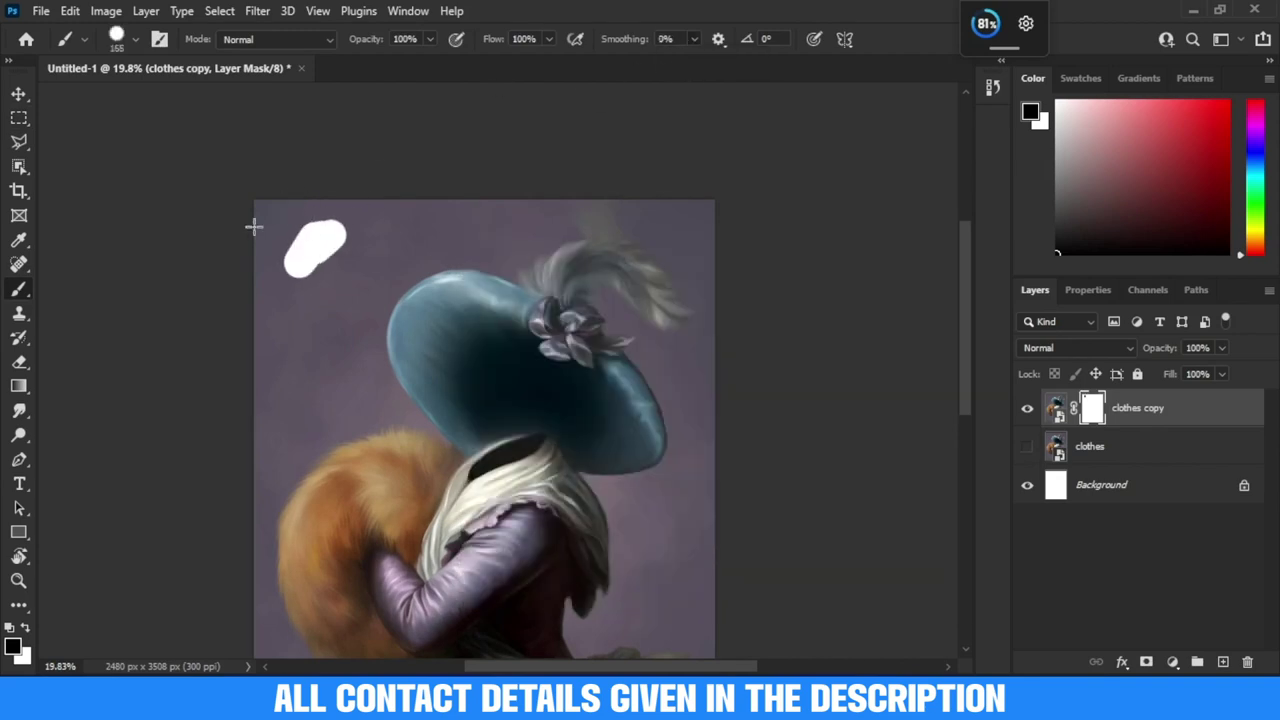
drag(254, 227, 551, 115)
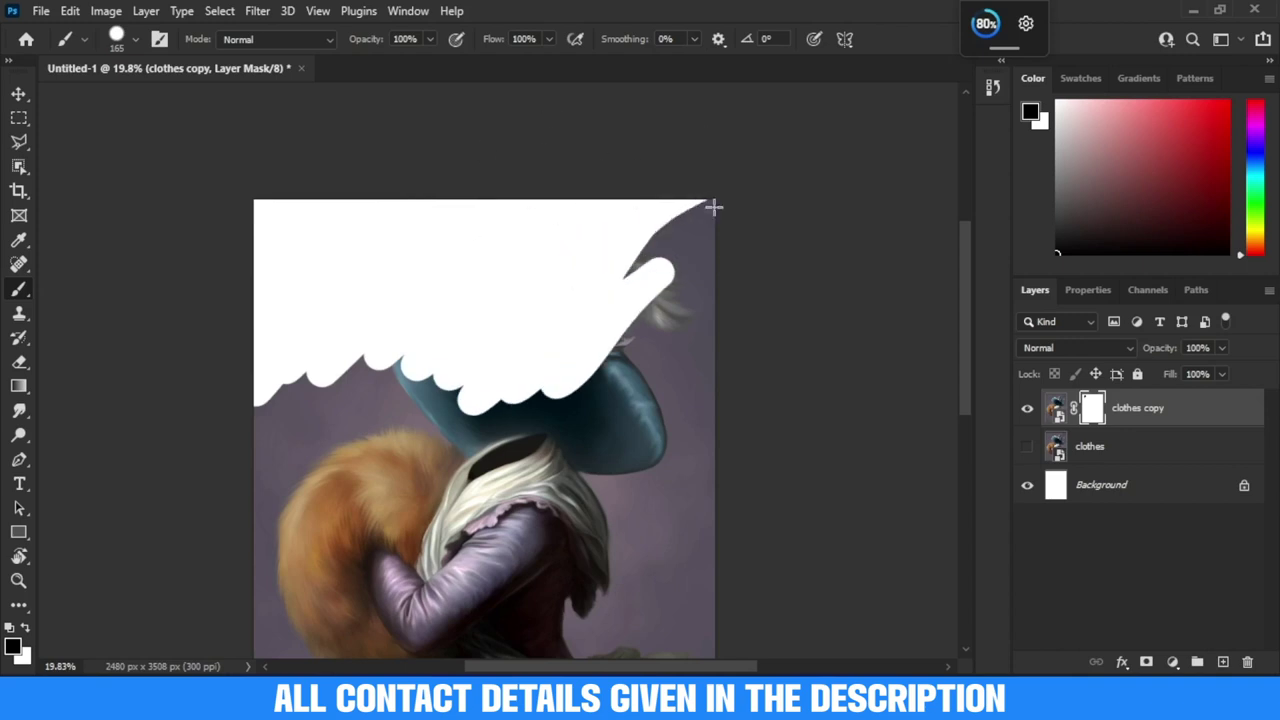
drag(713, 207, 650, 420)
drag(523, 286, 300, 420)
mouse_move(690, 400)
mouse_down()
mouse_move(567, 390)
mouse_move(686, 491)
mouse_up()
scroll(640, 430, down, 5)
drag(255, 390, 223, 466)
scroll(365, 130, up, 3)
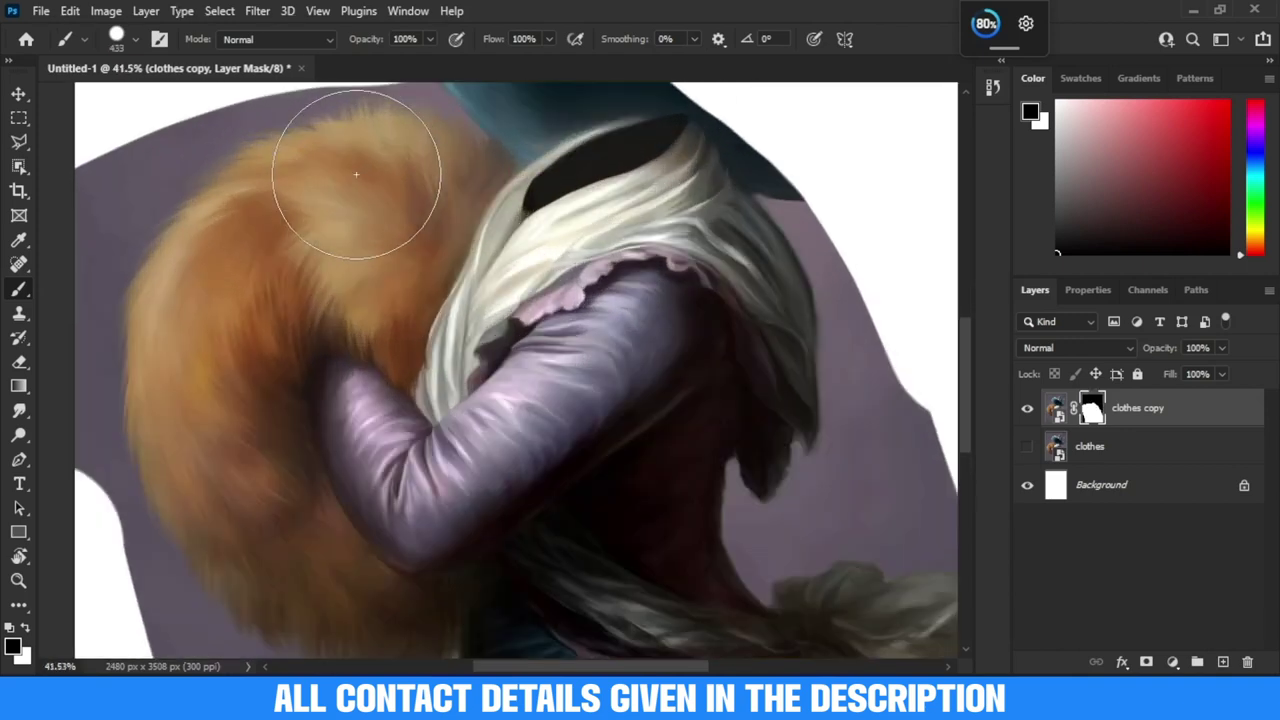
drag(356, 174, 551, 334)
mouse_move(660, 220)
mouse_down()
mouse_move(503, 257)
mouse_move(277, 360)
mouse_move(354, 274)
mouse_move(389, 399)
mouse_up()
mouse_move(420, 458)
mouse_down()
mouse_move(337, 297)
mouse_move(440, 425)
mouse_up()
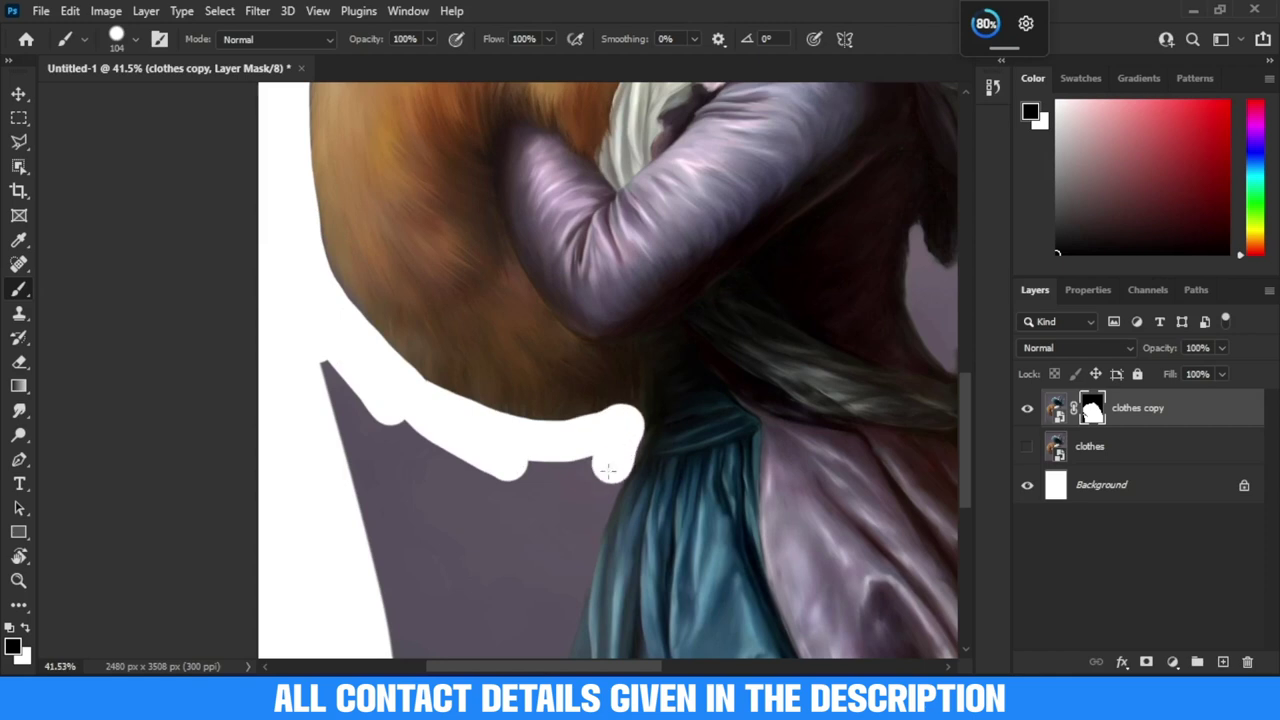
drag(608, 470, 340, 400)
drag(435, 368, 305, 168)
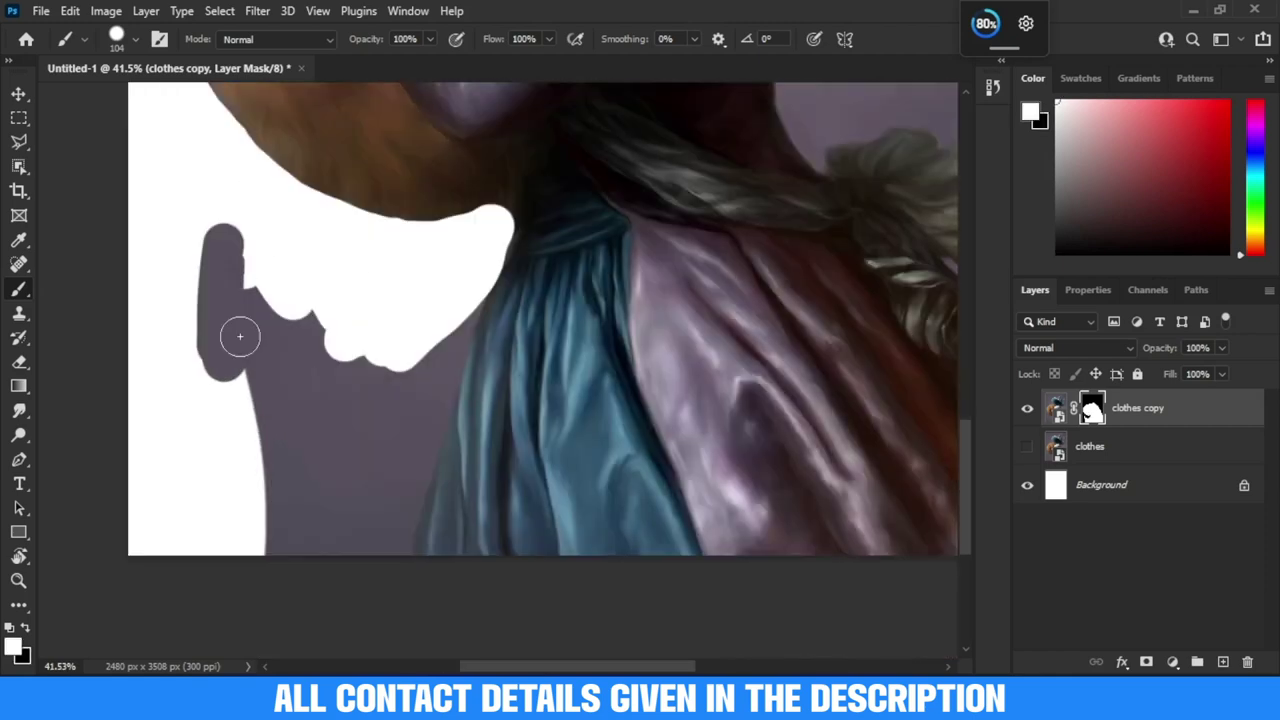
Fix the left notch, then mask out the leftover hat and the mauve robe's background
key(x)
mouse_move(237, 334)
mouse_down()
mouse_move(229, 229)
mouse_move(355, 390)
mouse_up()
drag(454, 332, 340, 457)
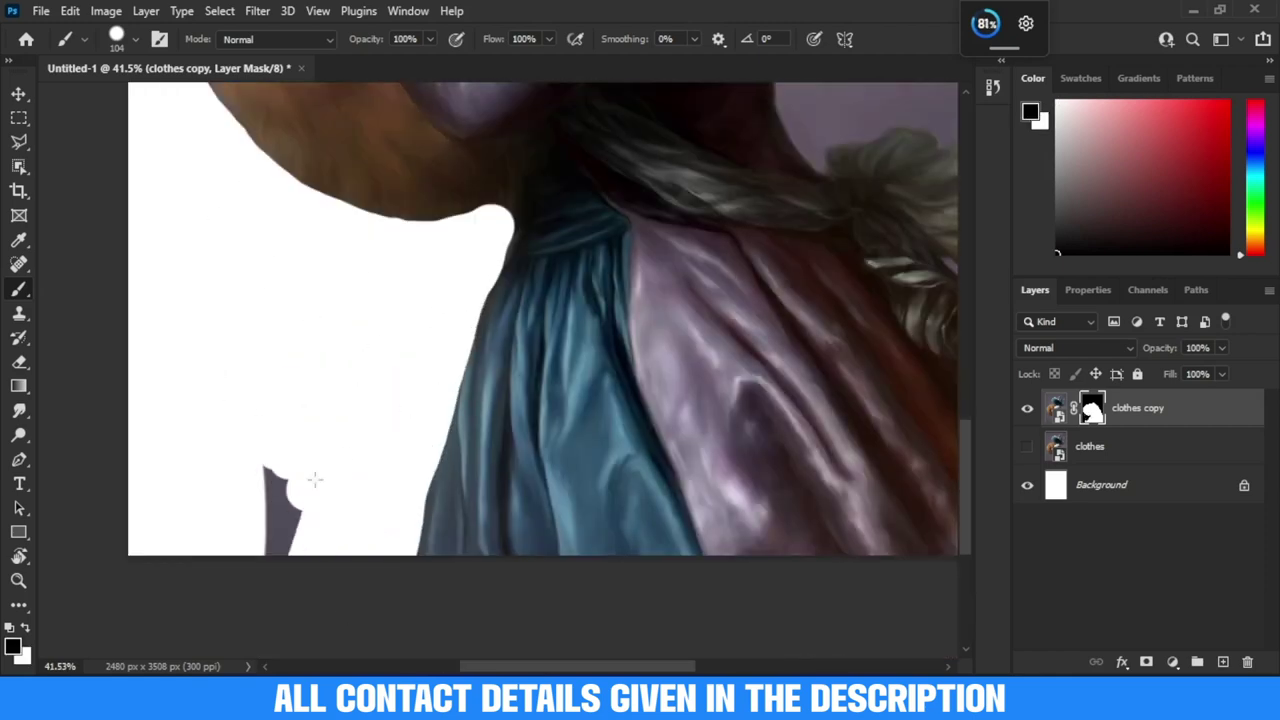
scroll(246, 491, down, 2)
scroll(517, 366, up, 3)
drag(296, 414, 383, 378)
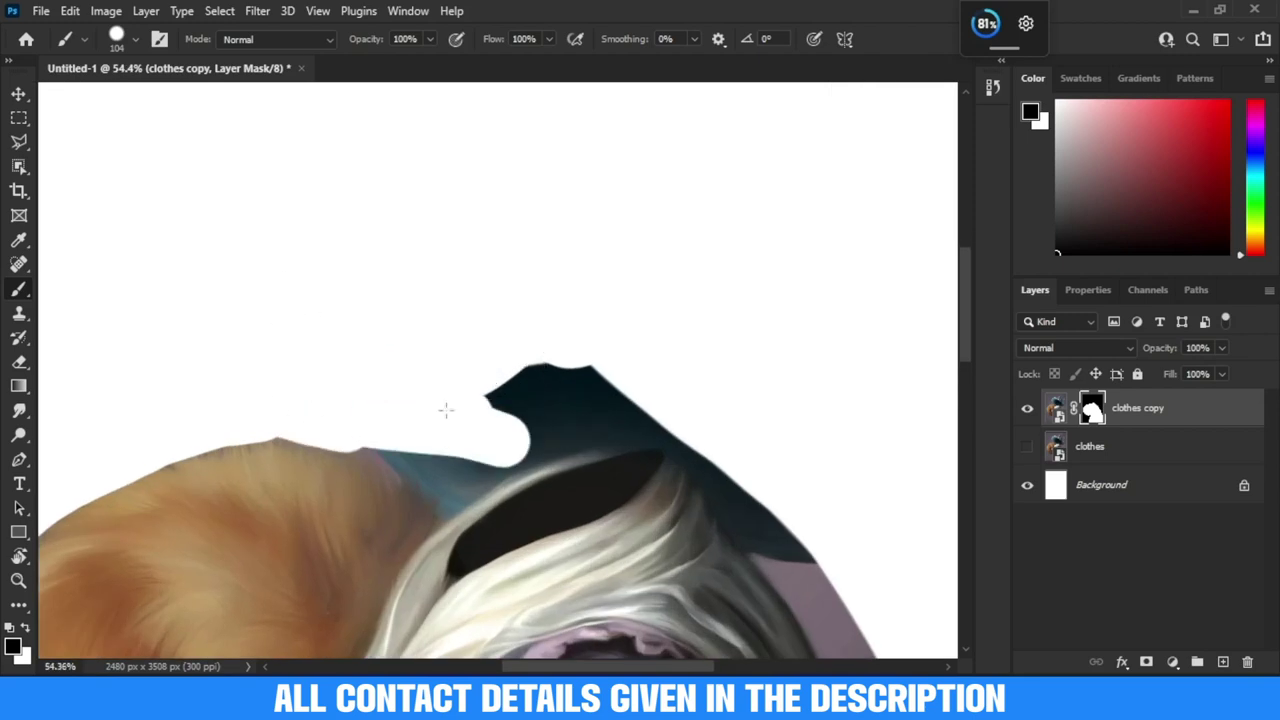
mouse_move(384, 441)
mouse_down()
mouse_move(500, 385)
mouse_move(600, 410)
mouse_up()
drag(580, 417, 475, 352)
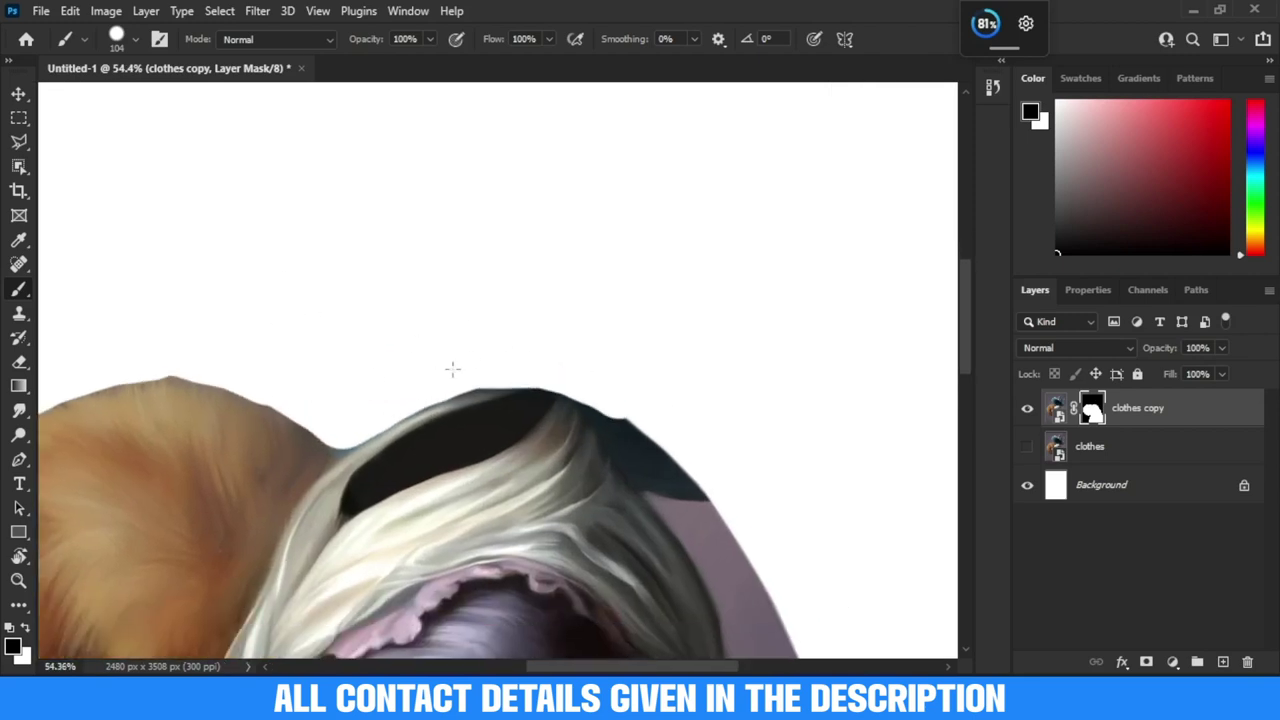
mouse_move(647, 457)
mouse_down()
mouse_move(510, 285)
mouse_move(580, 240)
mouse_up()
mouse_move(590, 350)
mouse_down()
mouse_move(551, 209)
mouse_move(634, 363)
mouse_move(693, 196)
mouse_move(650, 380)
mouse_up()
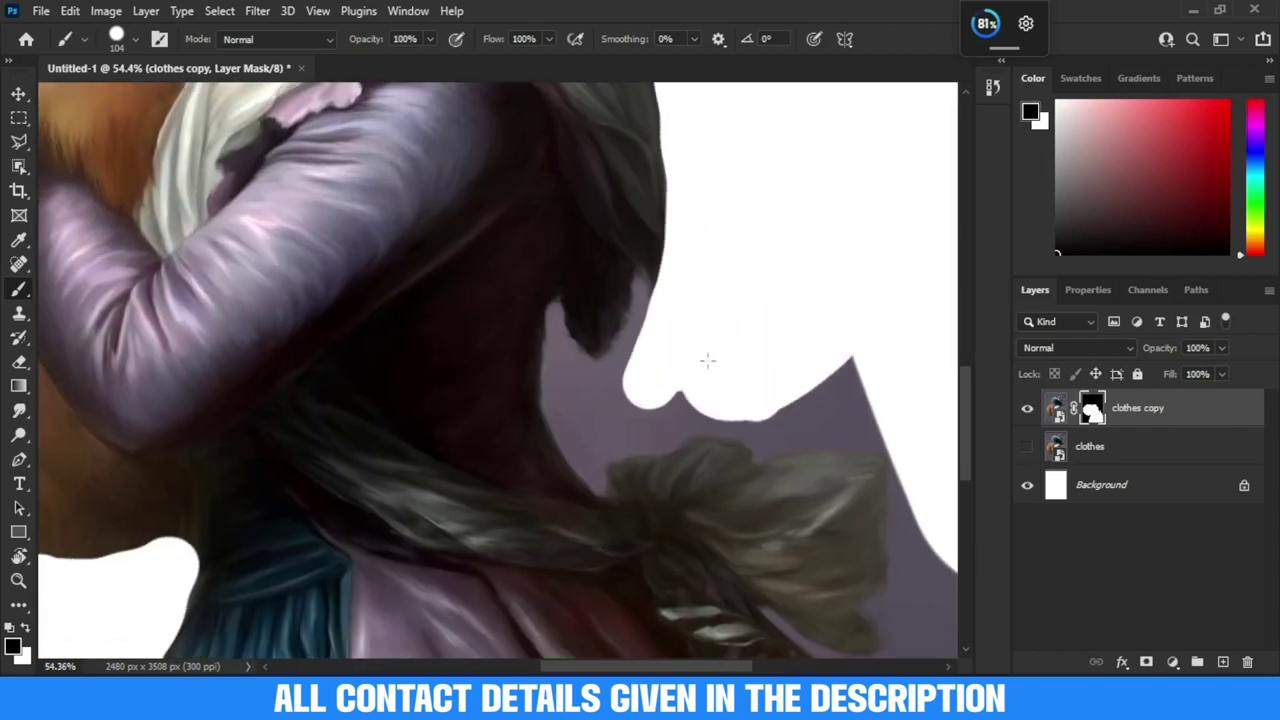
scroll(691, 329, up, 3)
Trace the robe edge and mask out the remaining purple background strips
mouse_move(414, 271)
mouse_down()
mouse_move(494, 388)
mouse_move(593, 369)
mouse_up()
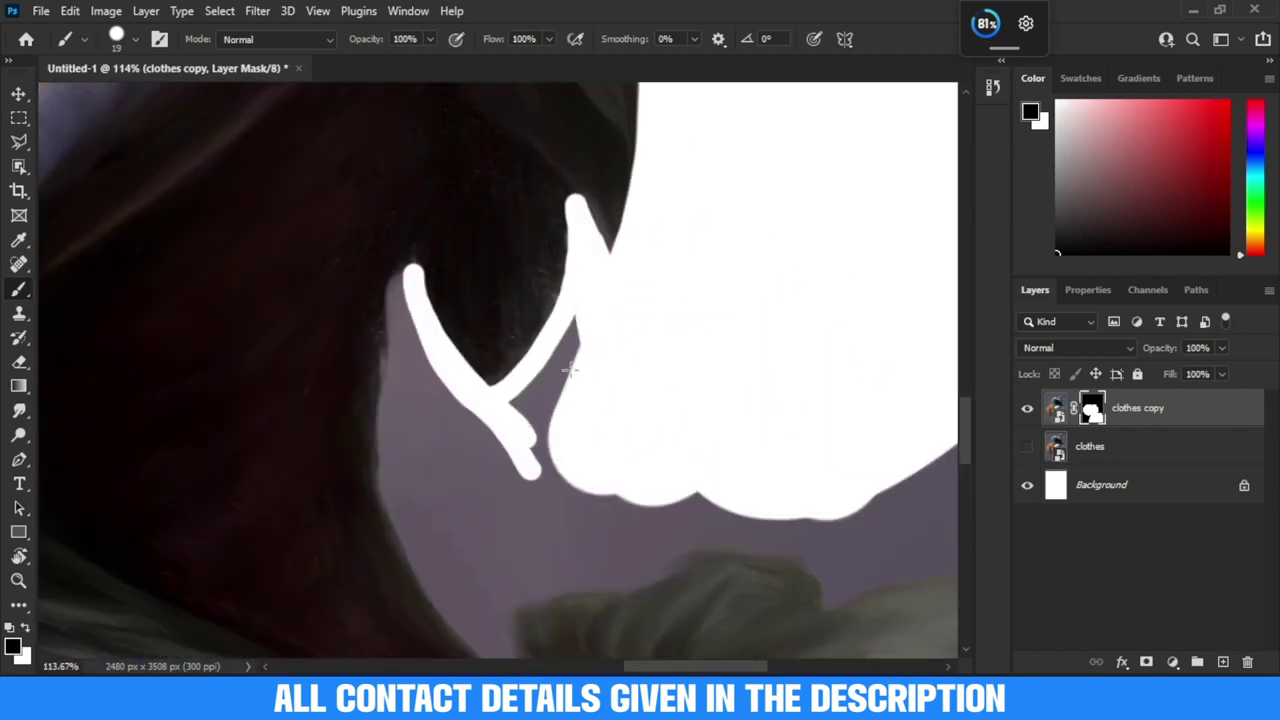
drag(397, 280, 460, 618)
drag(460, 618, 378, 400)
drag(621, 303, 430, 250)
mouse_move(330, 90)
mouse_down()
mouse_move(386, 206)
mouse_move(414, 466)
mouse_move(615, 458)
mouse_up()
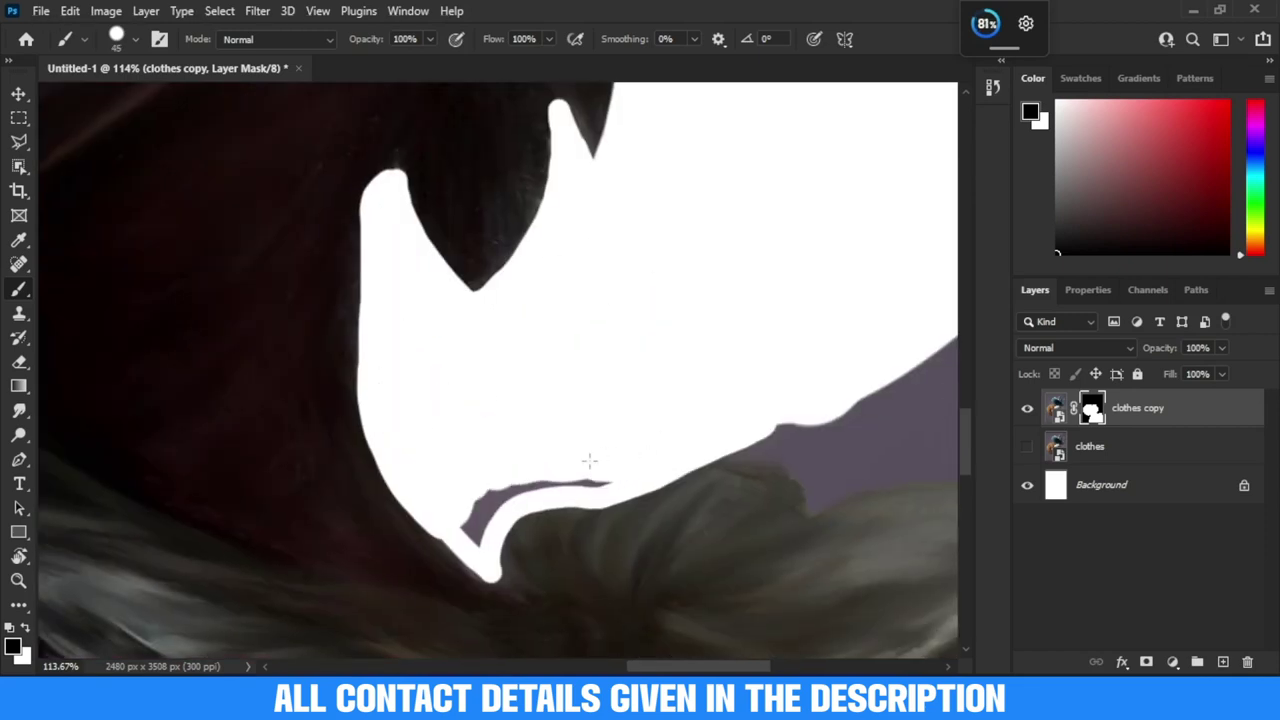
drag(566, 360, 400, 400)
drag(649, 493, 534, 306)
drag(600, 340, 700, 200)
drag(787, 363, 623, 163)
drag(660, 330, 640, 210)
mouse_move(640, 210)
mouse_down()
mouse_move(657, 409)
mouse_move(626, 171)
mouse_move(640, 270)
mouse_move(600, 134)
mouse_up()
Mask out the background along the hair with a larger brush and rename the layer 'png'
scroll(606, 191, down, 3)
drag(343, 190, 670, 494)
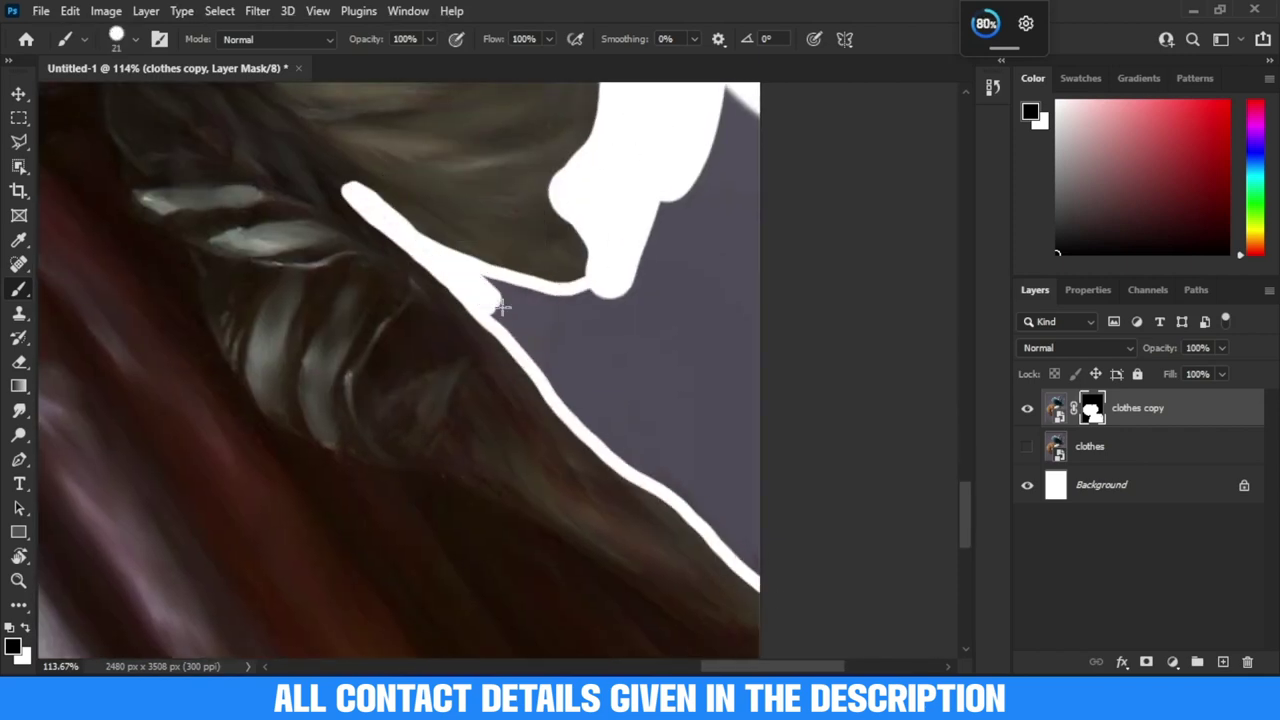
drag(568, 390, 455, 390)
mouse_move(591, 243)
mouse_down()
mouse_move(534, 491)
mouse_move(503, 420)
mouse_up()
key(])
mouse_move(503, 360)
mouse_down()
mouse_move(603, 460)
mouse_move(614, 514)
mouse_up()
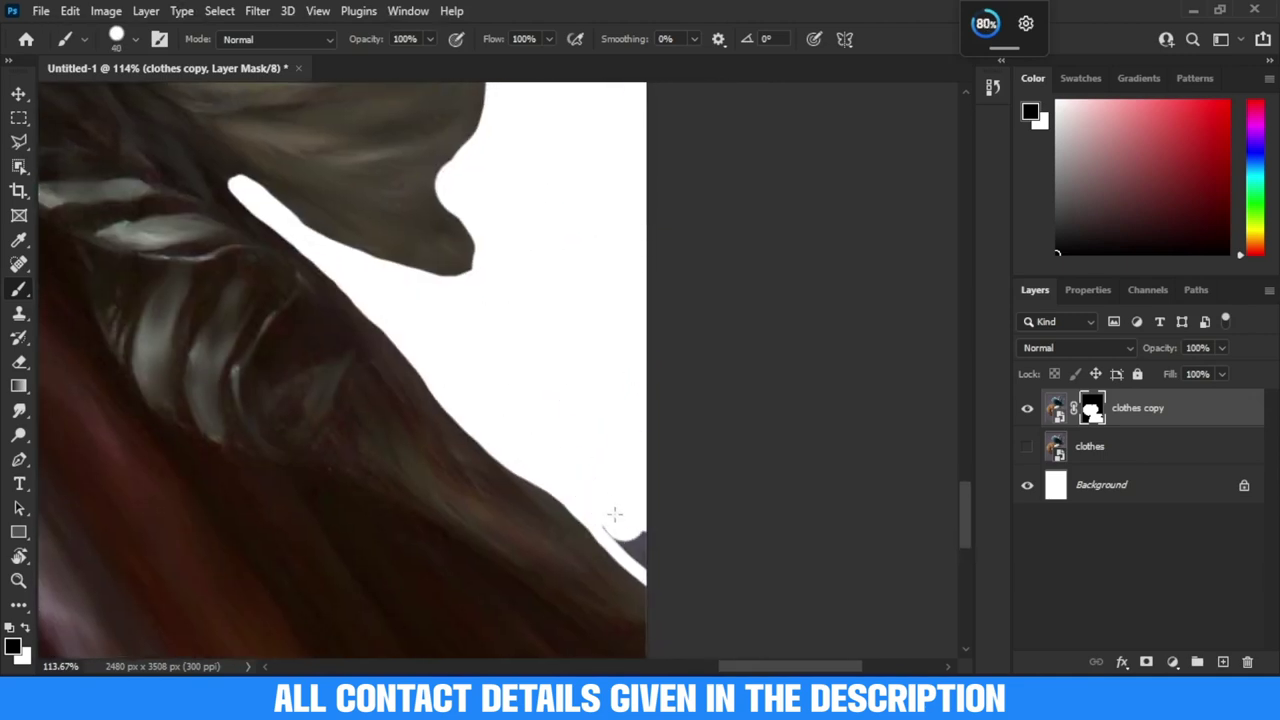
scroll(628, 314, down, 5)
scroll(628, 314, down, 5)
double_click(1138, 407)
text(png)
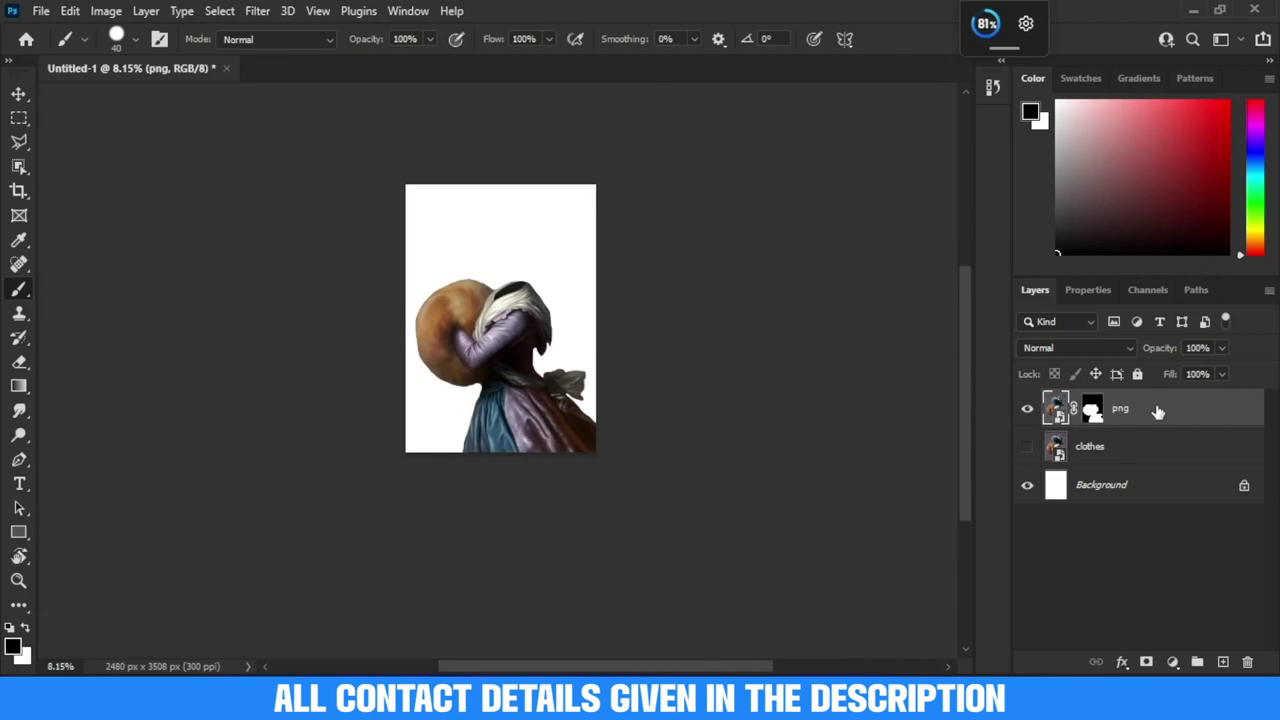
Hide the clothes cut-out and place the dog photo, enlarged to fill the page
click(1027, 409)
scroll(914, 371, down, 3)
click(930, 490)
mouse_move(930, 490)
mouse_down()
mouse_move(514, 403)
mouse_move(500, 521)
mouse_up()
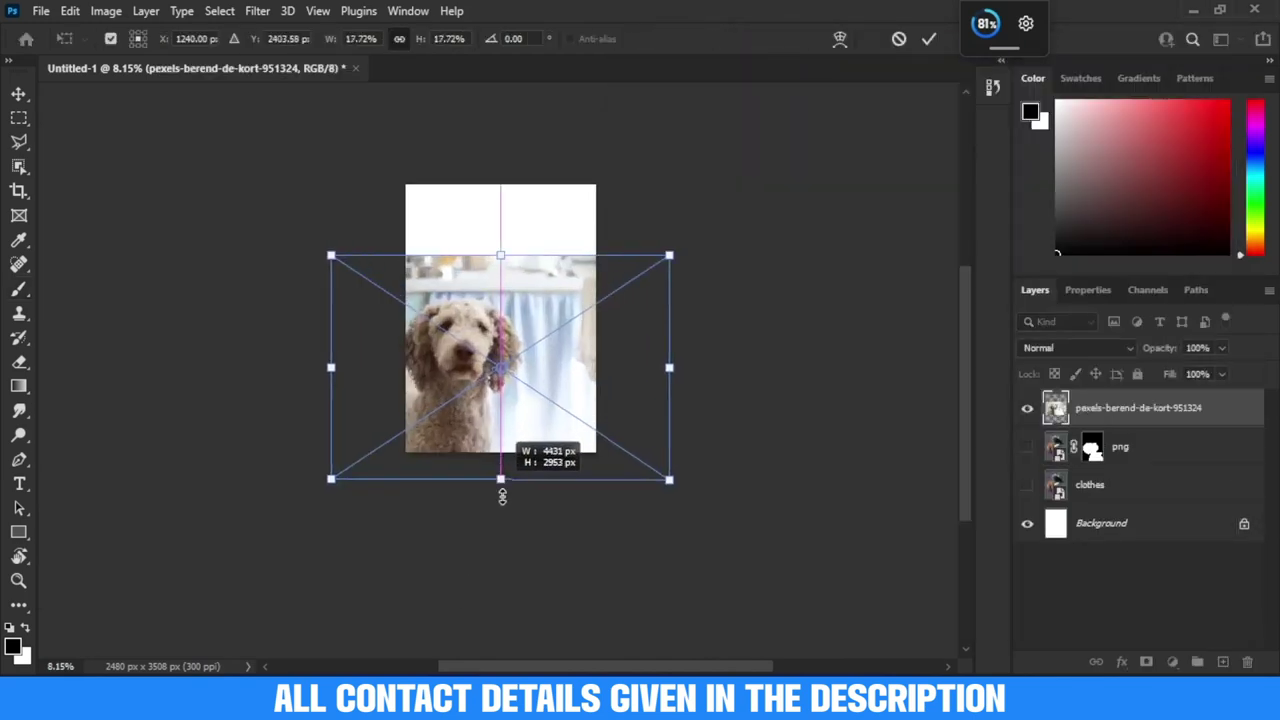
scroll(514, 415, up, 2)
drag(277, 351, 220, 371)
mouse_move(414, 334)
mouse_down()
mouse_move(471, 320)
mouse_move(452, 323)
mouse_up()
key(Return)
Mask the dog via Select Subject, move it below the clothes cut-out, and unhide layers
scroll(507, 247, up, 2)
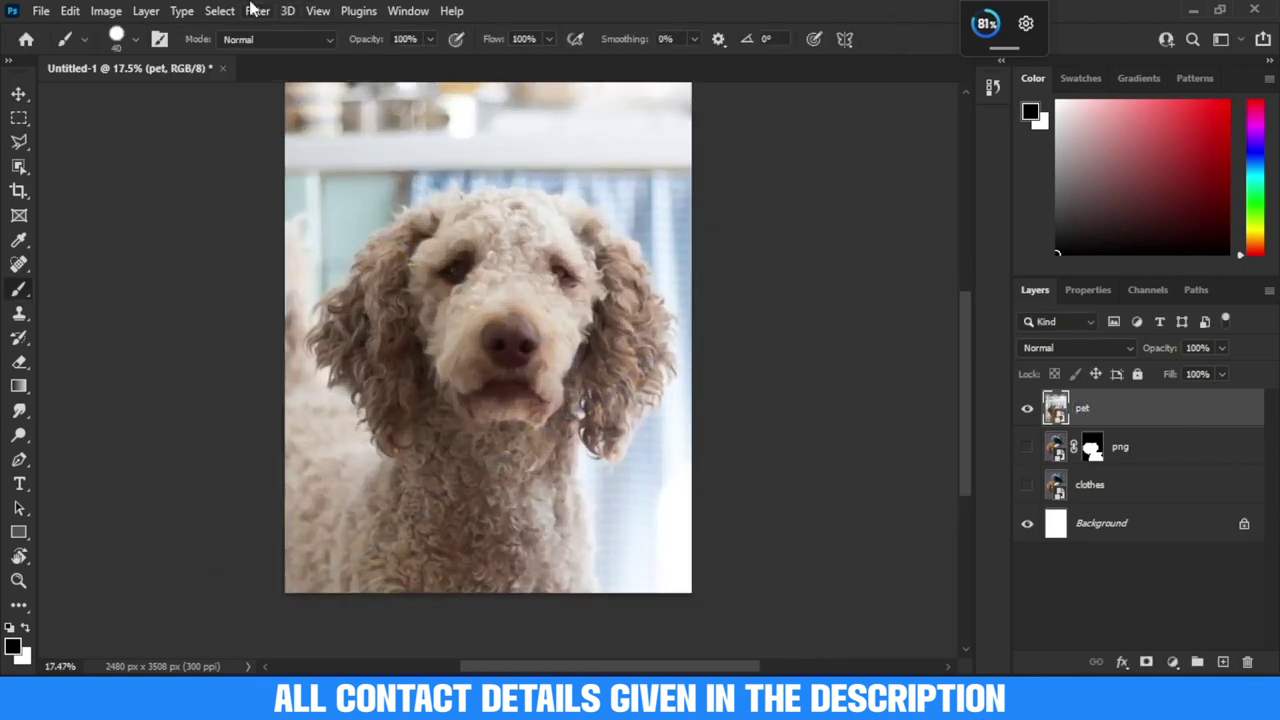
click(219, 10)
click(280, 229)
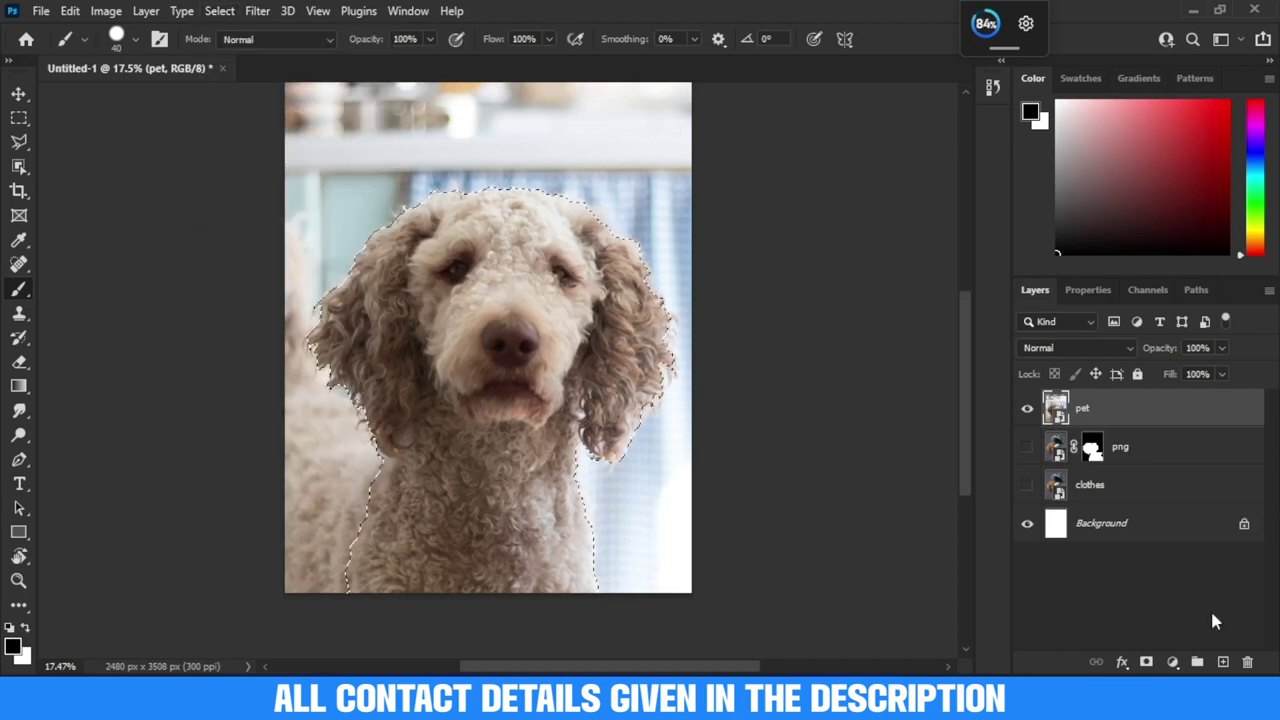
click(1146, 662)
scroll(500, 330, down, 1)
drag(1150, 408, 1150, 465)
click(1027, 408)
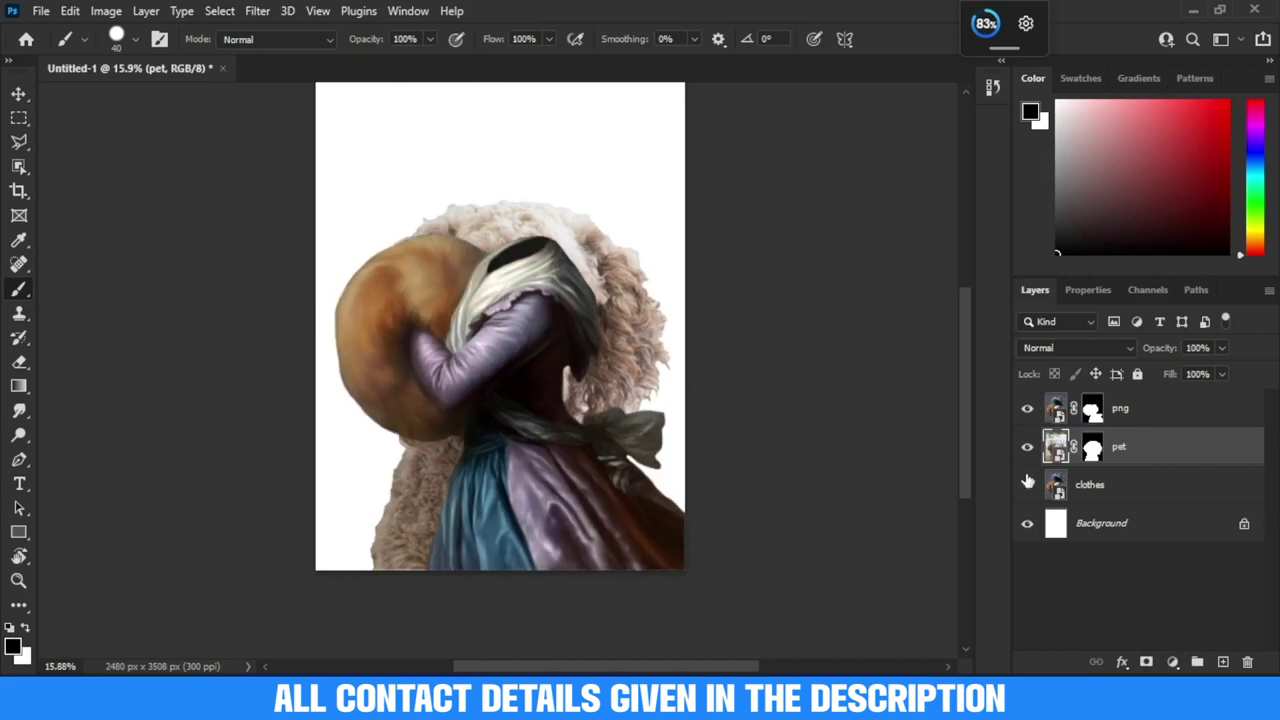
click(1027, 484)
scroll(527, 237, up, 2)
Apply the pet layer's mask permanently and start Free Transform on it
key(ctrl+t)
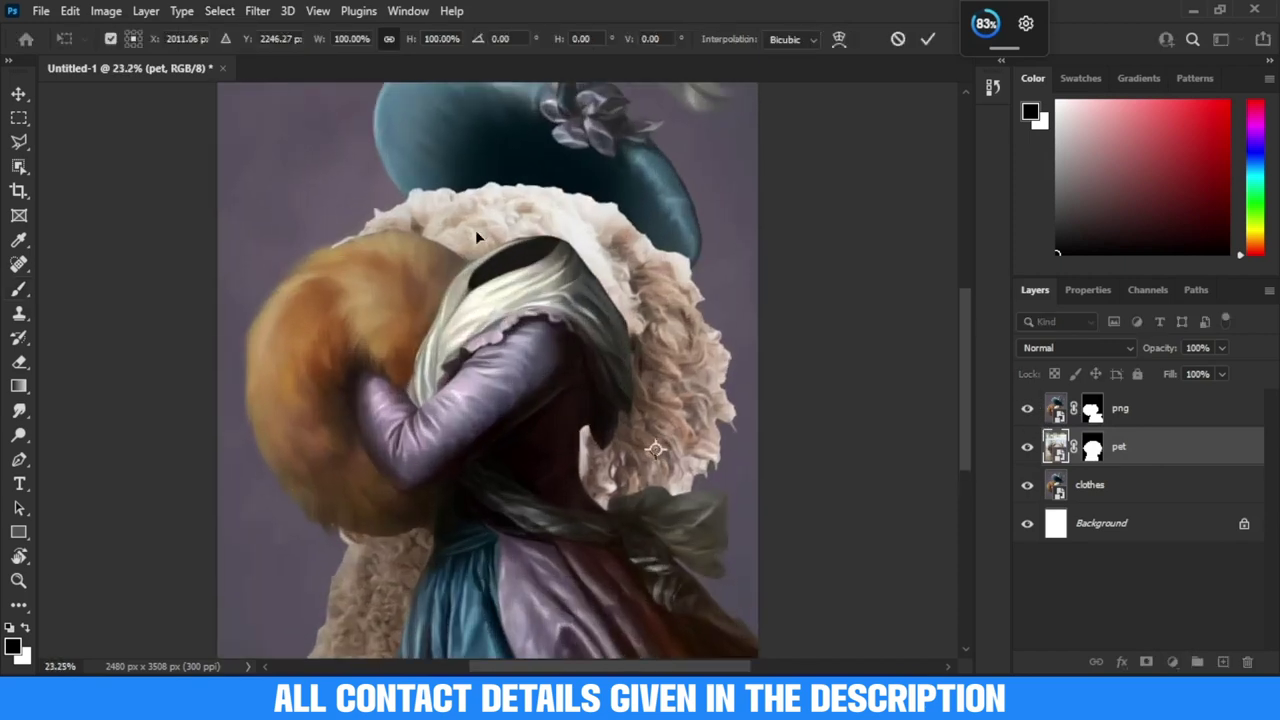
scroll(527, 237, down, 3)
right_click(1184, 463)
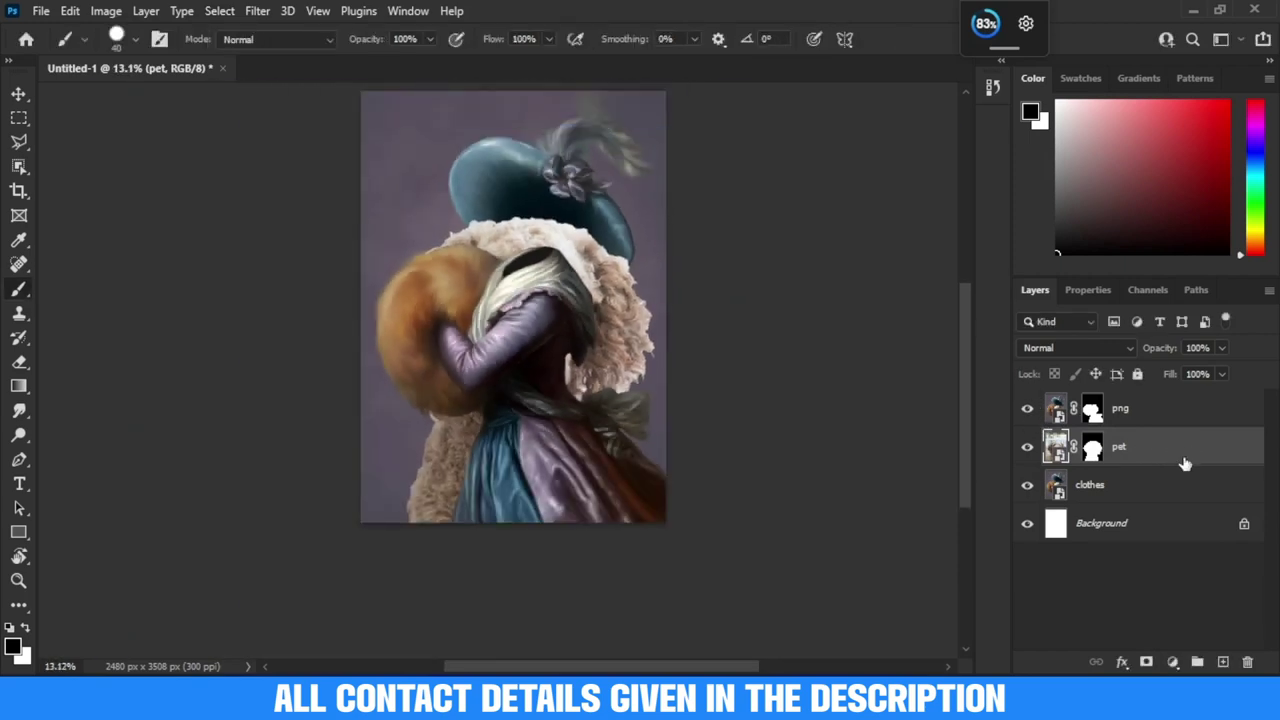
click(1157, 449)
key(ctrl+t)
scroll(555, 449, down, 2)
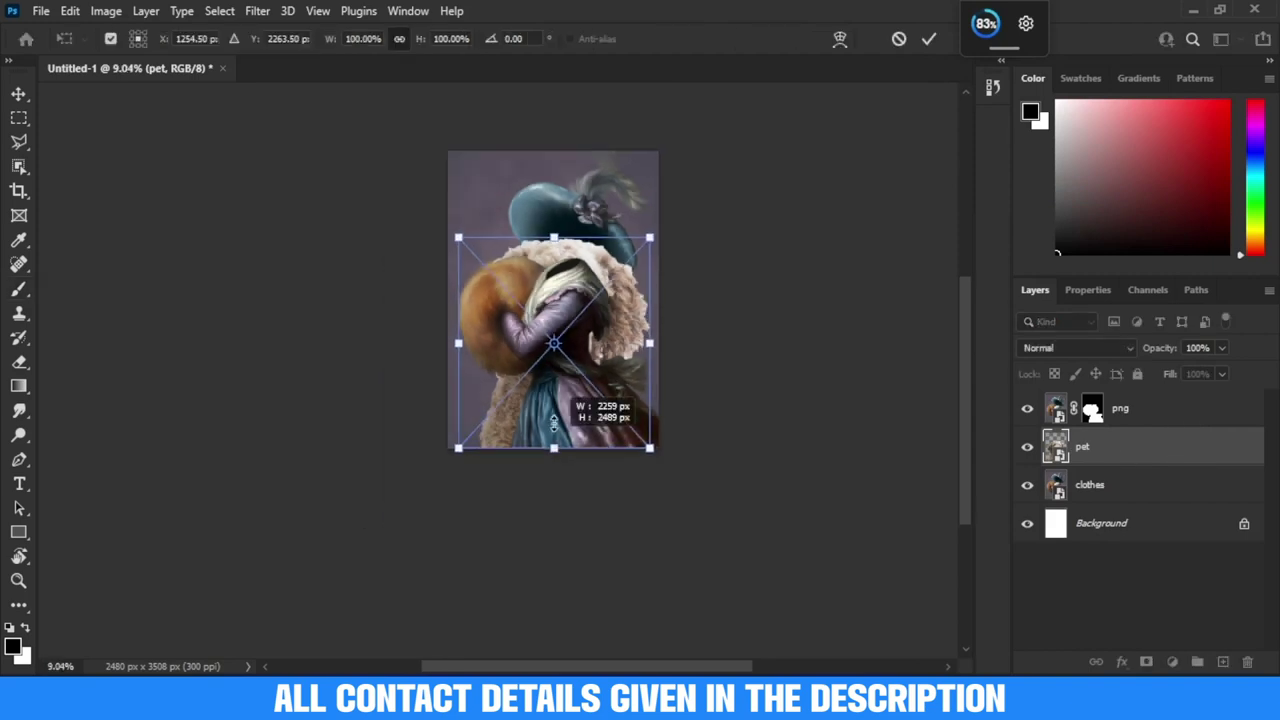
Shrink the dog's head to about 32% and move it down toward the neck
drag(555, 449, 555, 345)
scroll(555, 345, up, 2)
scroll(366, 257, up, 3)
drag(366, 257, 502, 261)
drag(737, 262, 714, 258)
drag(640, 240, 640, 160)
scroll(647, 147, up, 1)
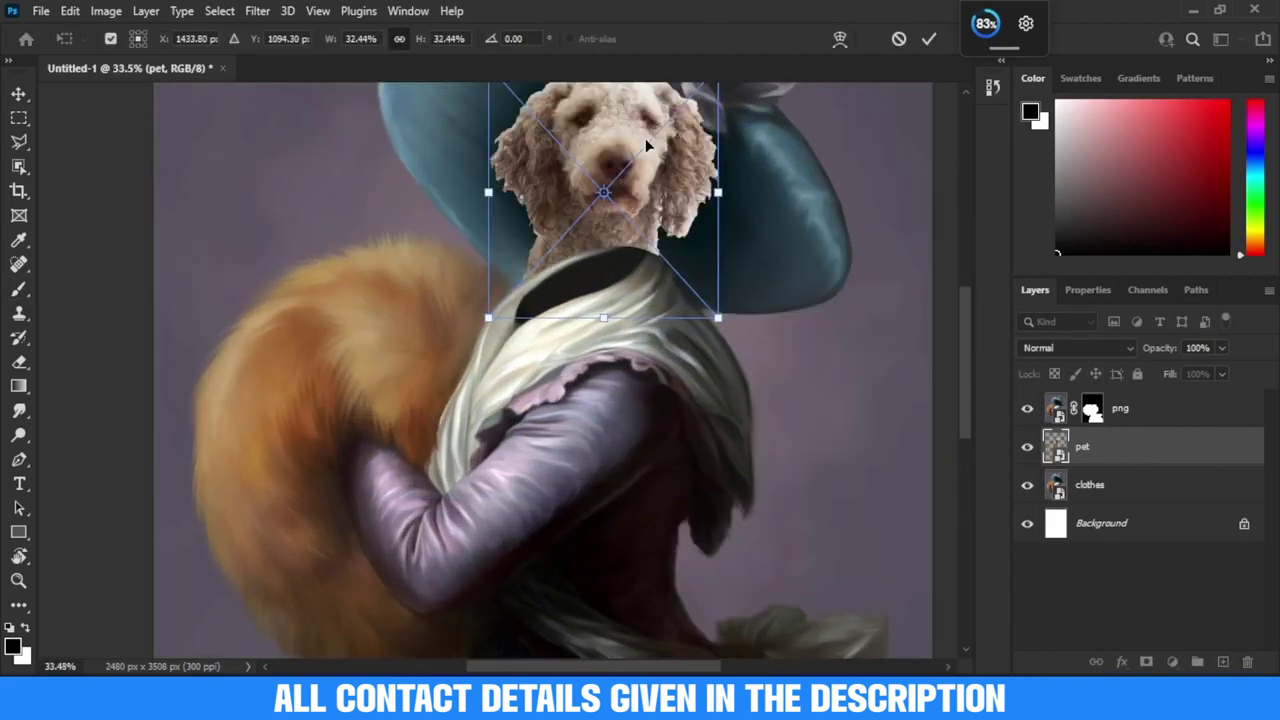
scroll(646, 147, up, 2)
drag(642, 211, 629, 251)
scroll(627, 253, down, 1)
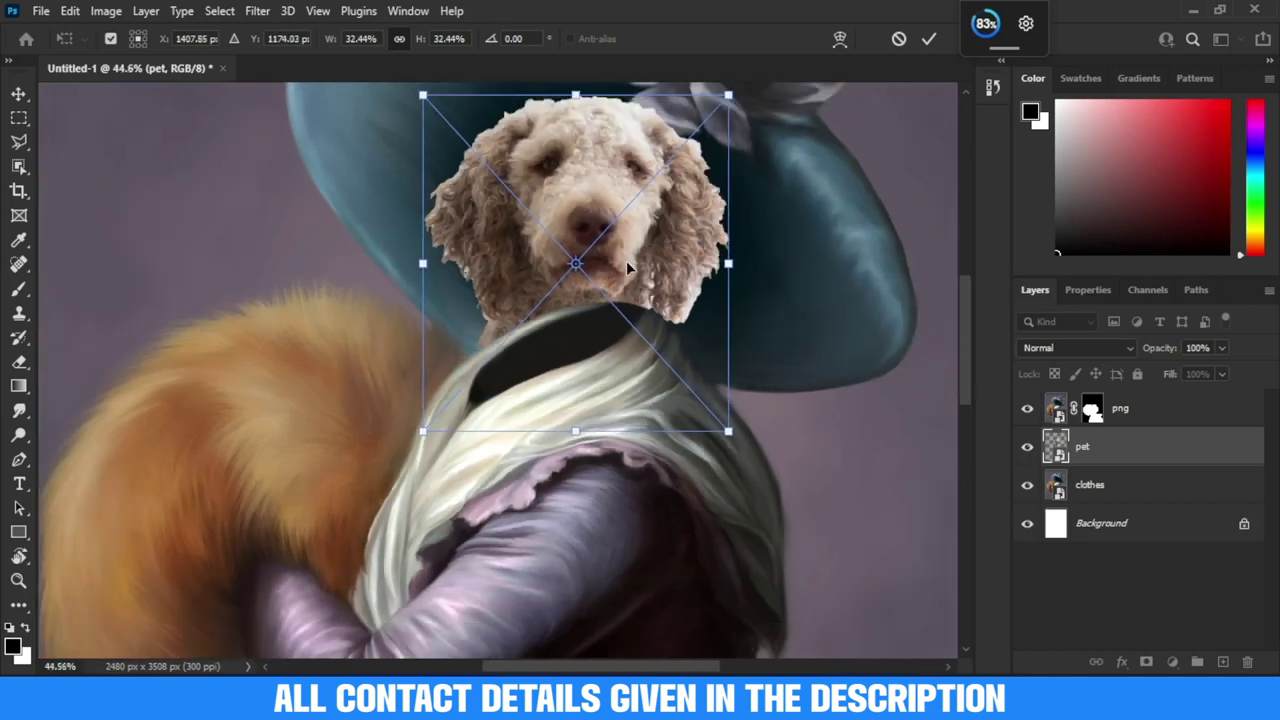
scroll(627, 257, down, 3)
Enlarge the head to about 47%, tilt it roughly six degrees, and nudge it into place
drag(543, 300, 486, 387)
drag(607, 263, 636, 270)
scroll(633, 266, up, 3)
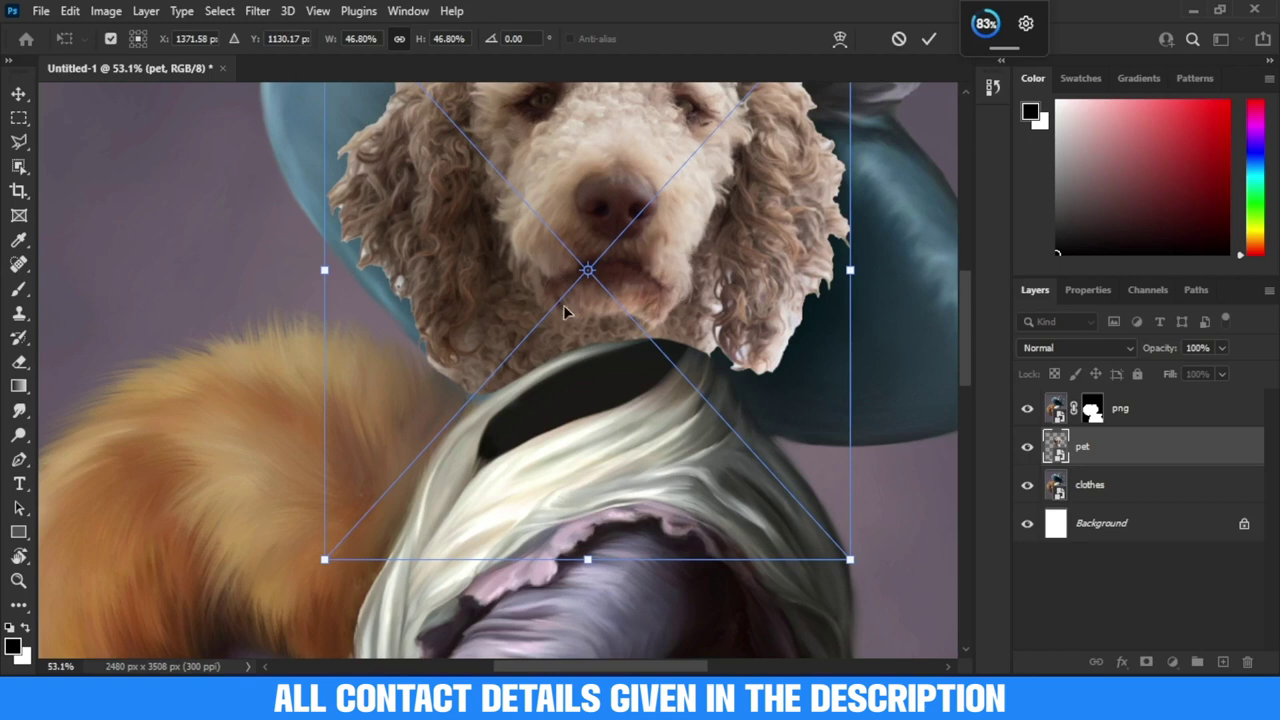
scroll(563, 312, down, 3)
drag(735, 138, 717, 121)
drag(580, 264, 585, 273)
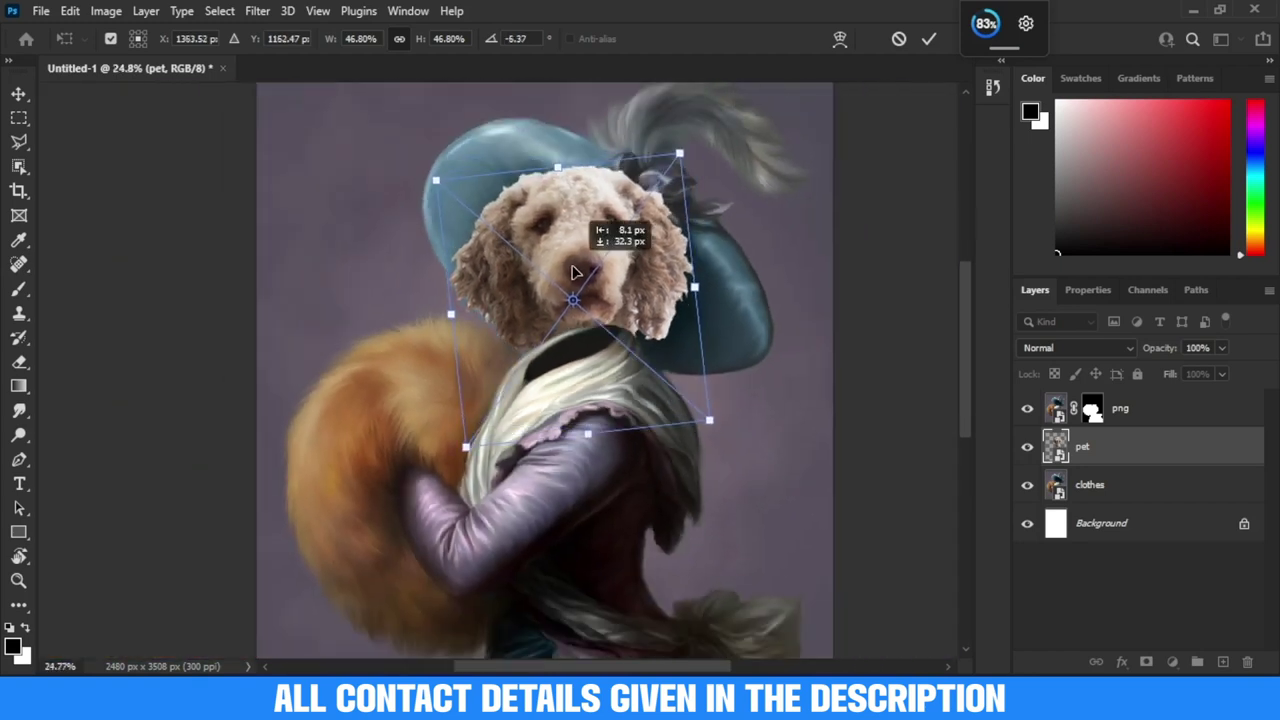
scroll(585, 290, up, 5)
drag(636, 361, 634, 368)
scroll(634, 368, down, 5)
Shrink the head to 43%, seat it on the lady's neckline, and commit the transform
drag(497, 378, 512, 360)
scroll(512, 360, up, 2)
mouse_move(605, 345)
mouse_down()
mouse_move(614, 330)
mouse_move(635, 352)
mouse_up()
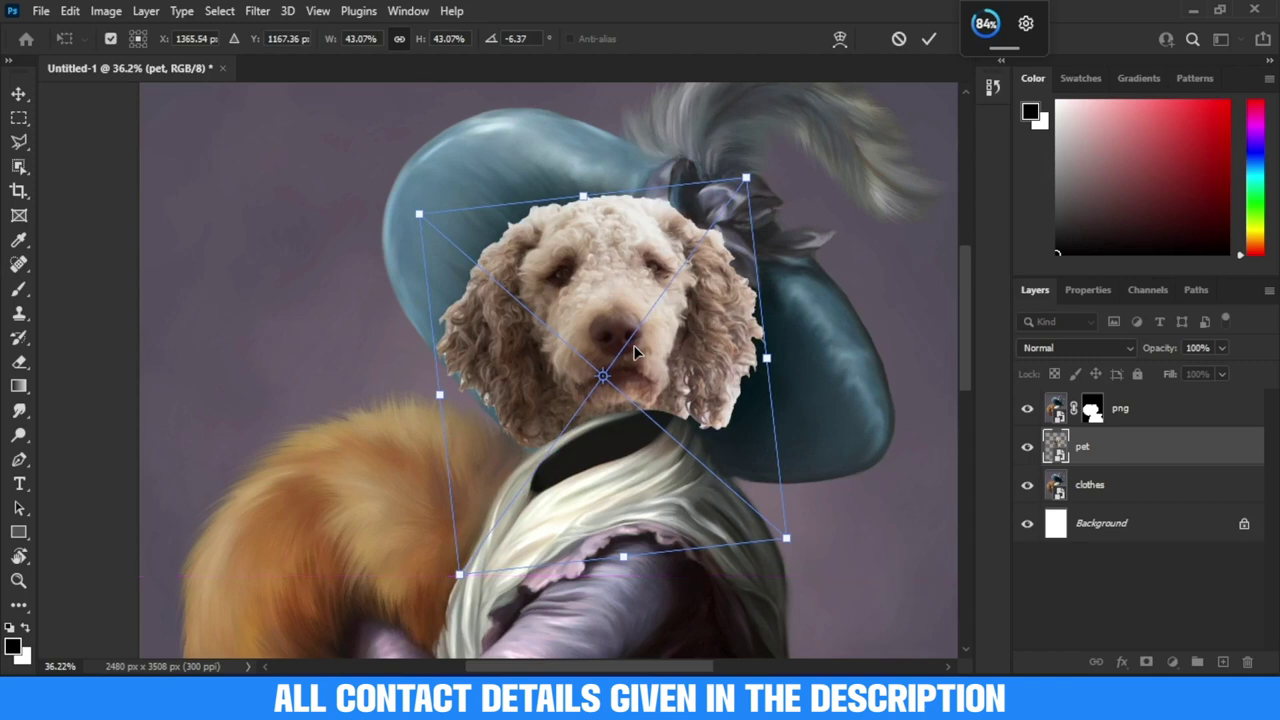
scroll(634, 352, up, 3)
scroll(634, 352, down, 1)
scroll(634, 352, down, 1)
scroll(634, 352, down, 1)
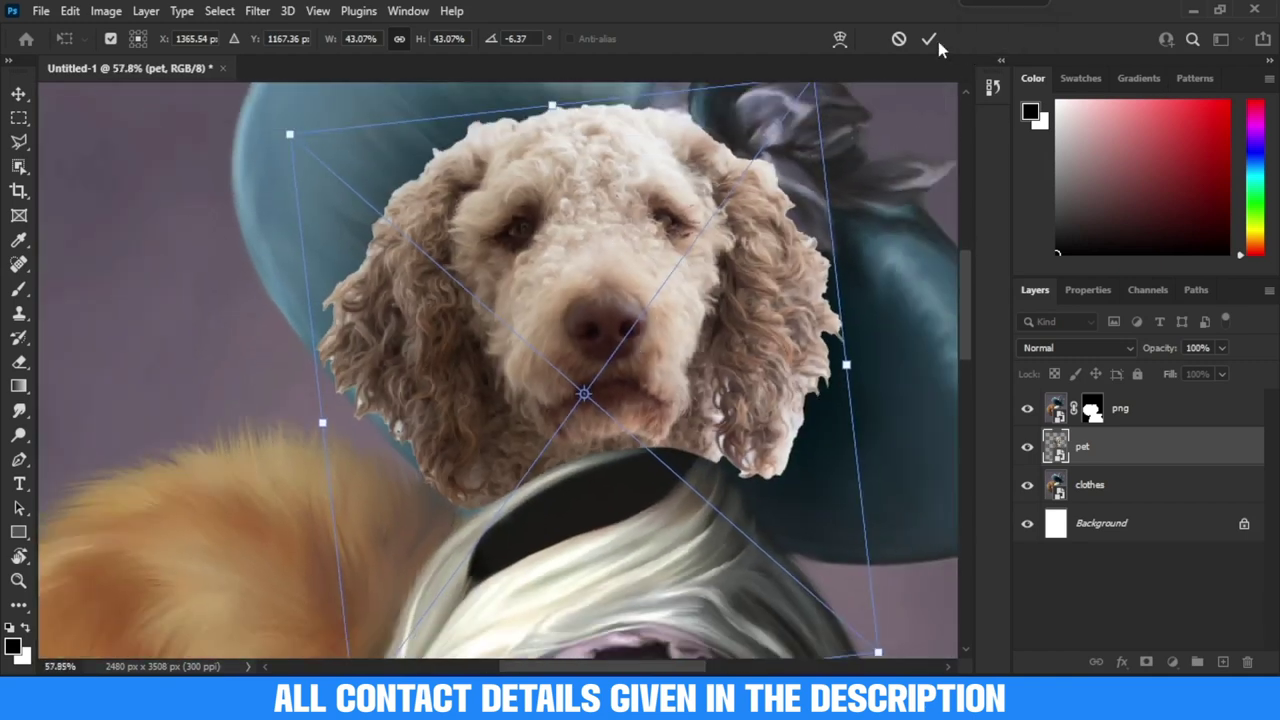
click(929, 39)
key(b)
click(1092, 408)
scroll(594, 479, up, 3)
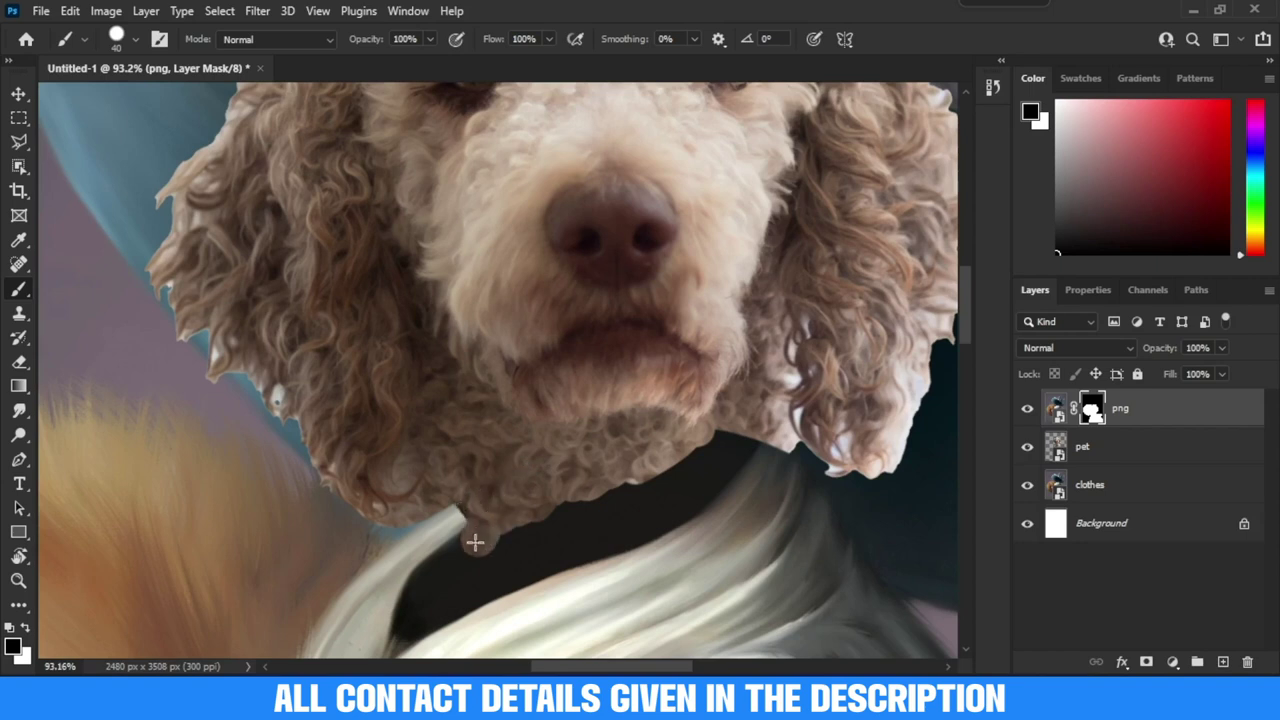
Paint the dog's fur over the dark collar under the chin, comparing with the pet layer on and off
drag(408, 619, 554, 536)
drag(730, 447, 451, 600)
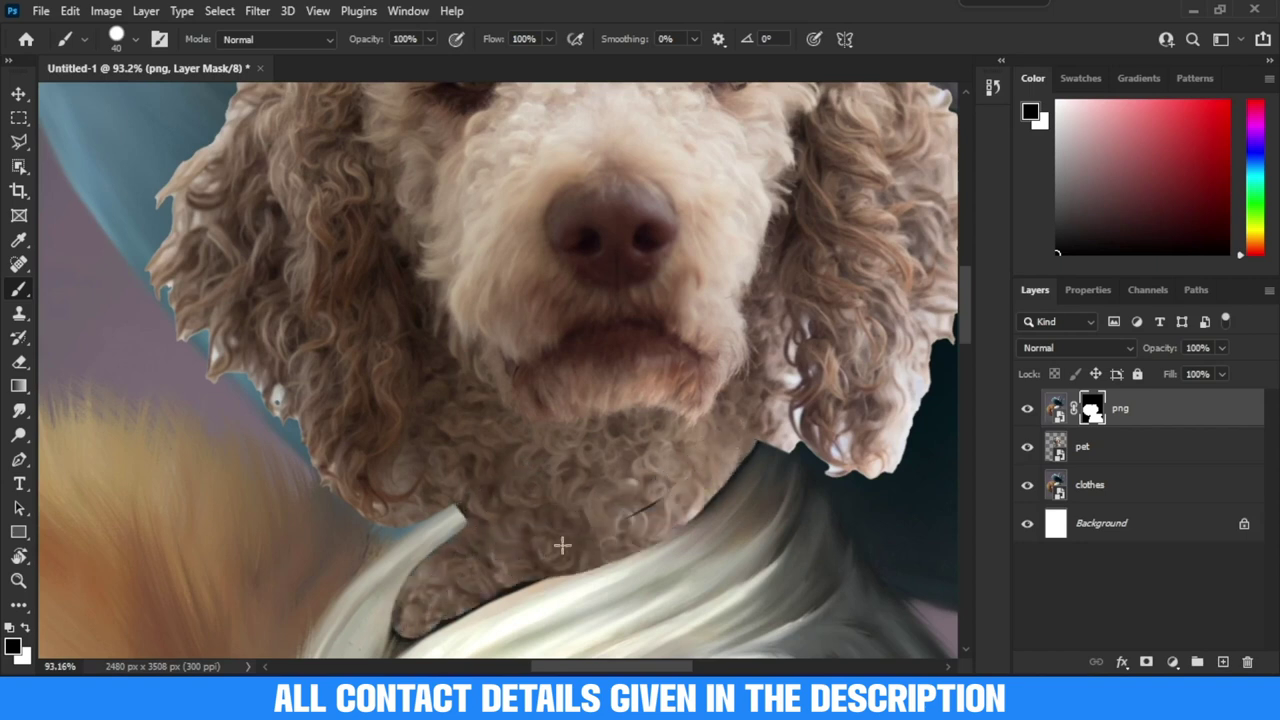
scroll(749, 309, up, 2)
scroll(551, 357, up, 2)
scroll(437, 489, up, 1)
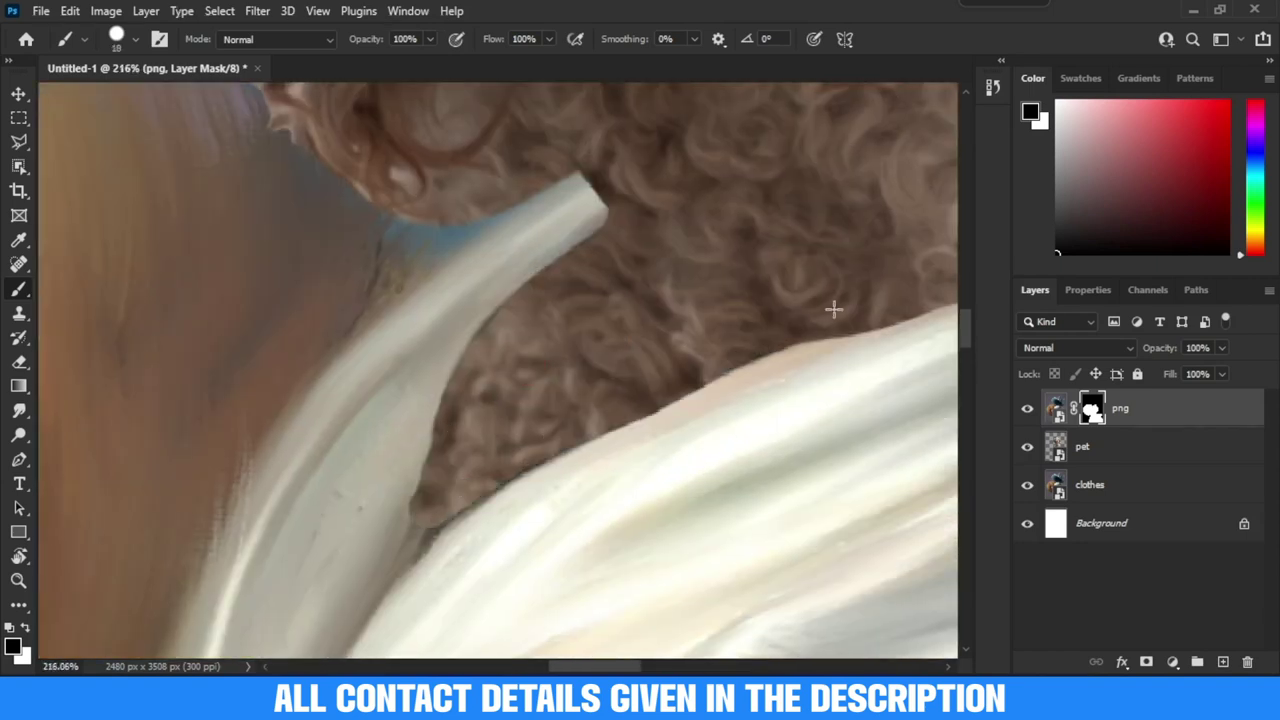
scroll(447, 443, up, 2)
scroll(400, 441, right, 3)
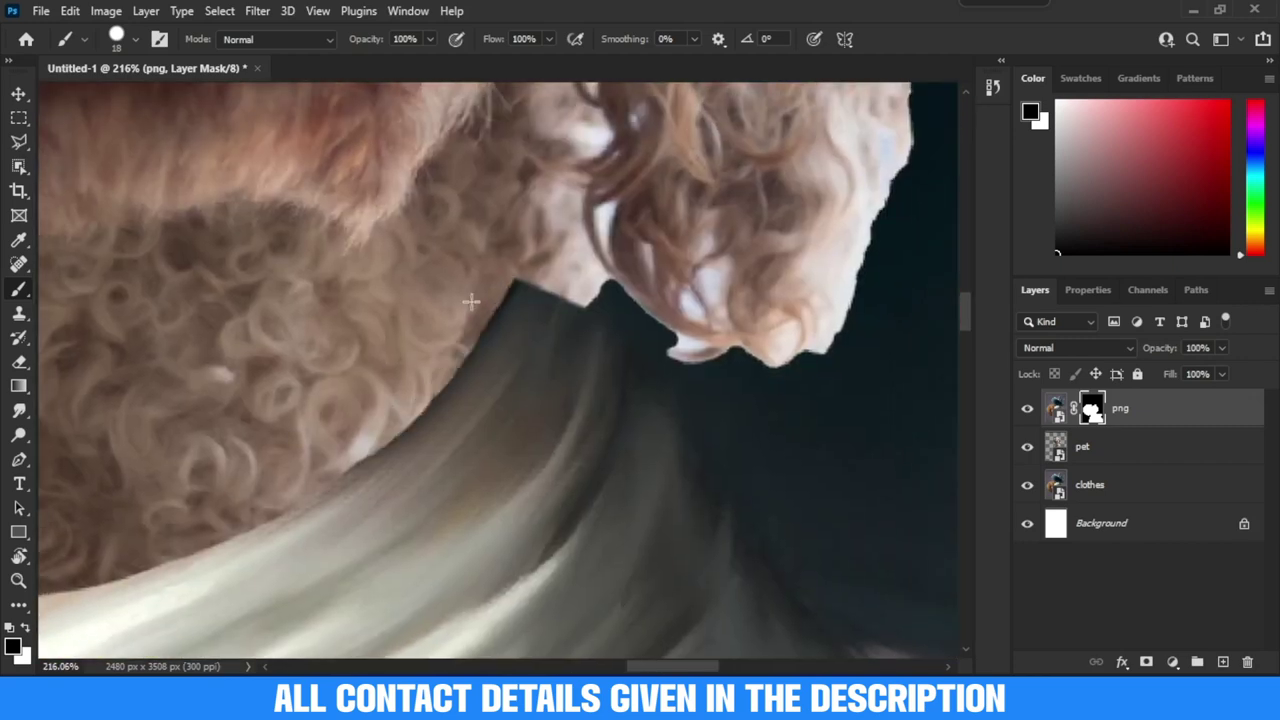
scroll(390, 530, down, 5)
scroll(387, 577, up, 1)
scroll(387, 577, up, 3)
click(1027, 447)
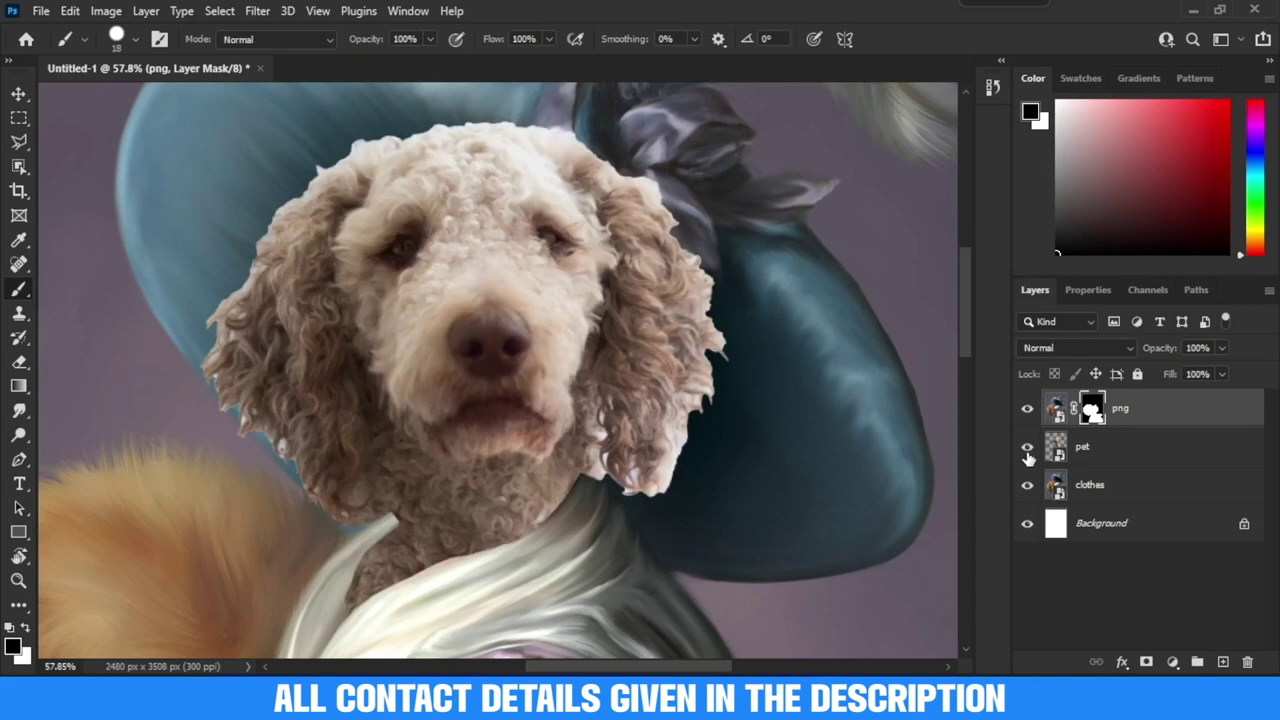
scroll(500, 350, up, 2)
Add a mask to the pet layer and hide the fur covering the hat's bow
click(1100, 444)
click(1146, 662)
scroll(455, 295, up, 2)
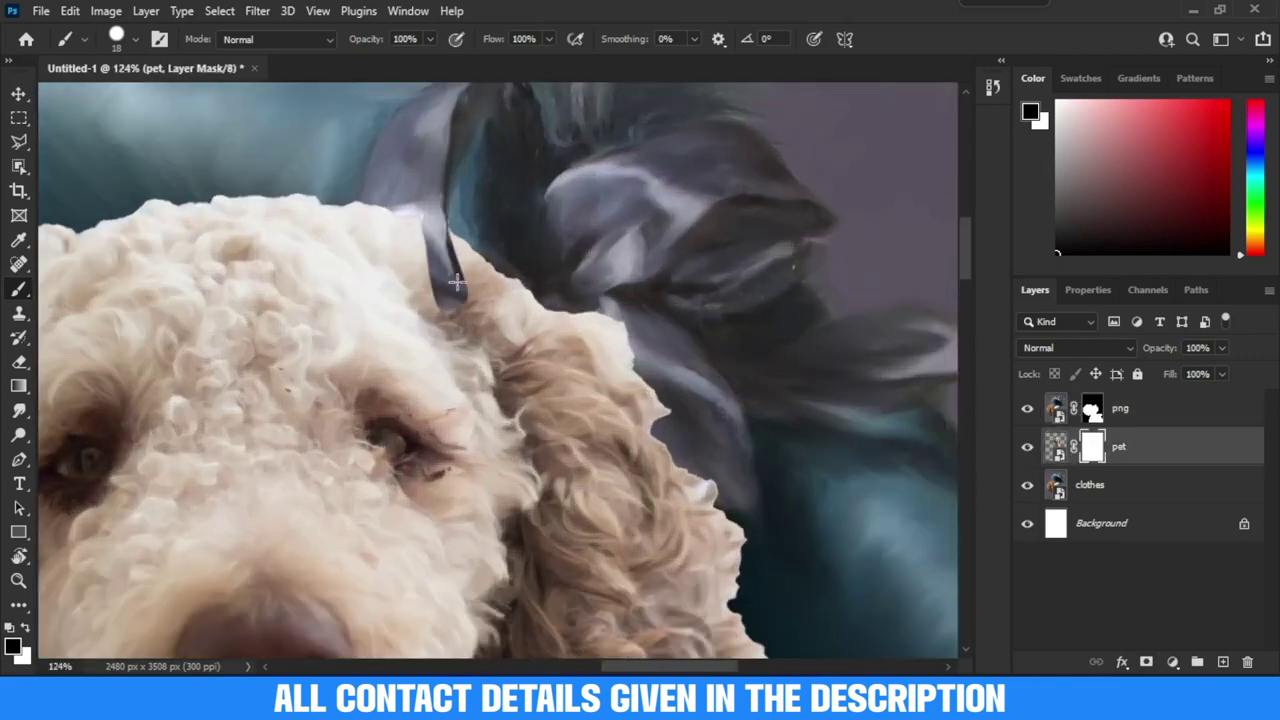
mouse_move(376, 235)
mouse_down()
mouse_move(394, 303)
mouse_move(700, 449)
mouse_move(523, 494)
mouse_move(429, 294)
mouse_up()
scroll(389, 262, up, 5)
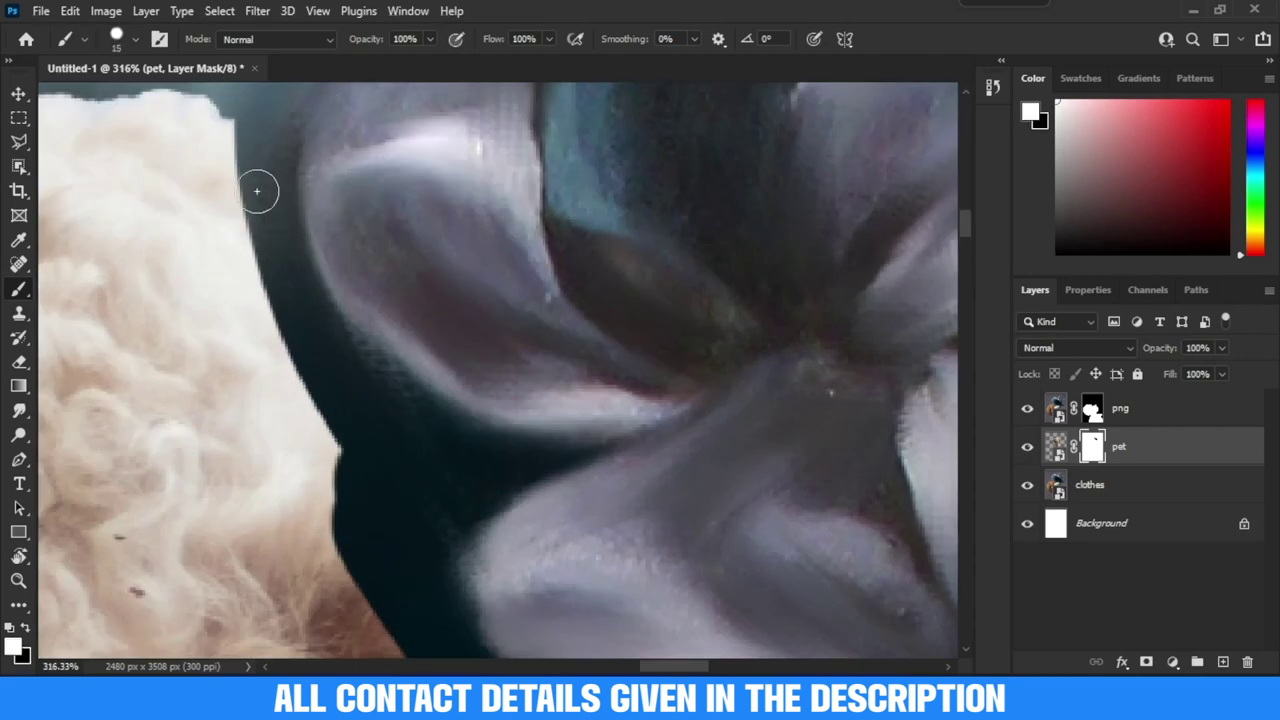
drag(276, 258, 238, 150)
mouse_move(270, 195)
mouse_down()
mouse_move(340, 390)
mouse_move(230, 270)
mouse_move(380, 400)
mouse_move(263, 413)
mouse_up()
right_click(263, 300)
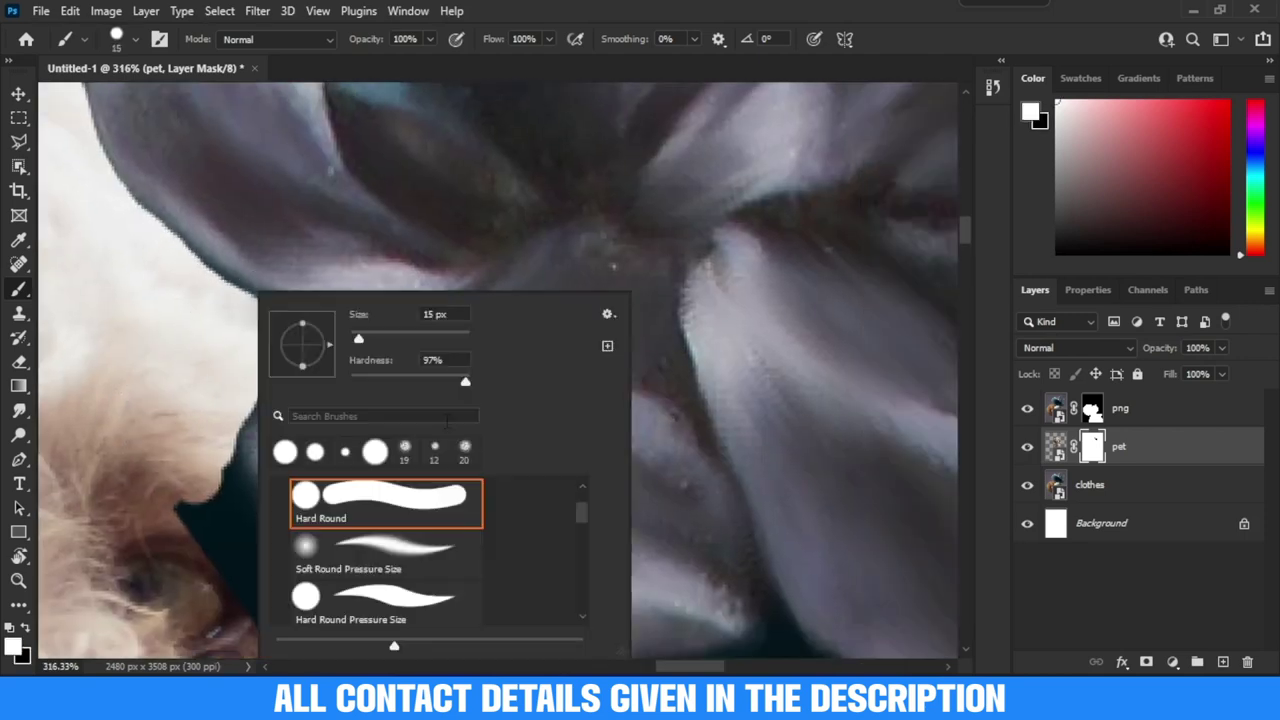
key(Return)
scroll(222, 200, up, 2)
scroll(221, 287, up, 2)
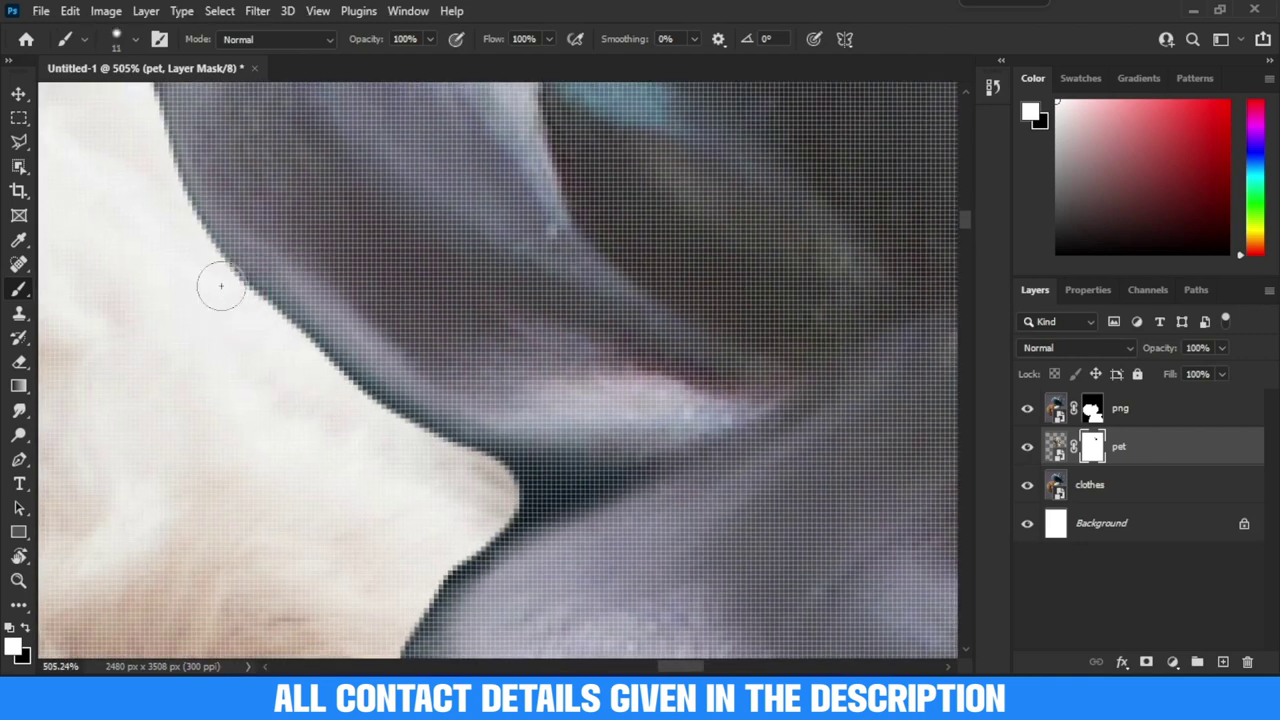
Refine the pet mask's fur edge along the boundary with the bow
mouse_move(223, 292)
mouse_down()
mouse_move(205, 150)
mouse_move(237, 355)
mouse_up()
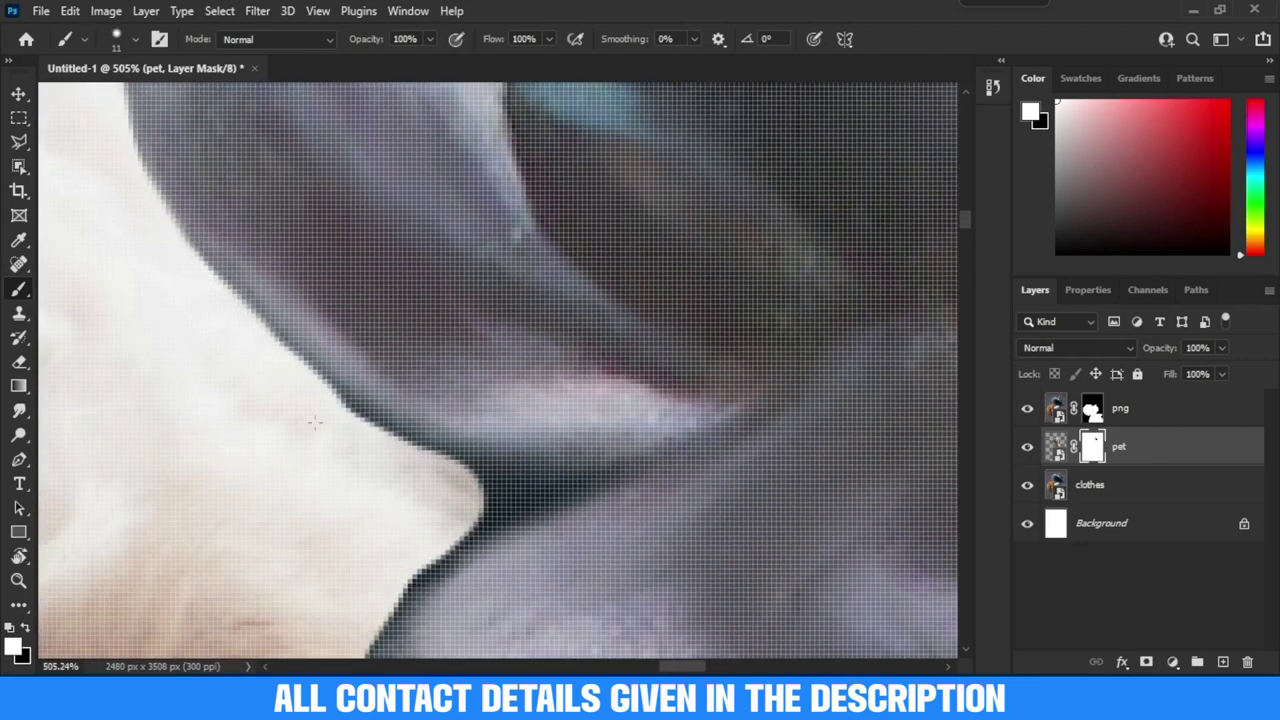
drag(390, 460, 285, 408)
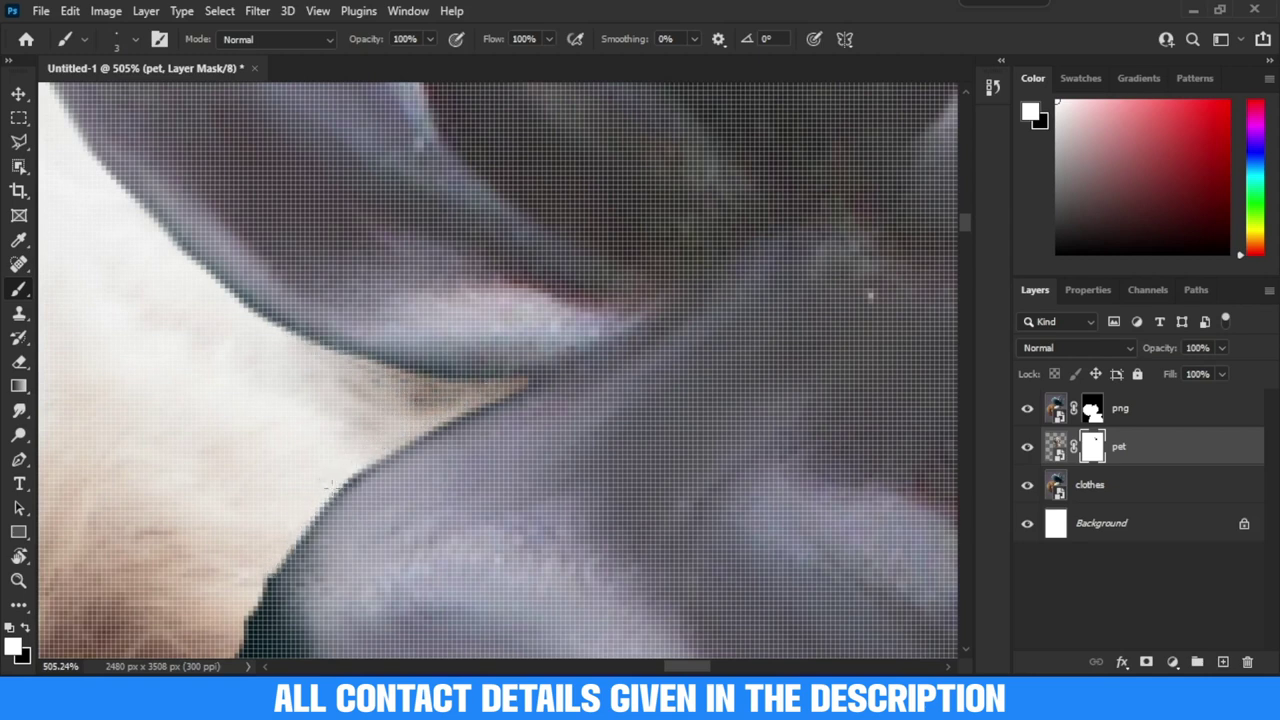
scroll(330, 486, down, 3)
drag(287, 538, 288, 283)
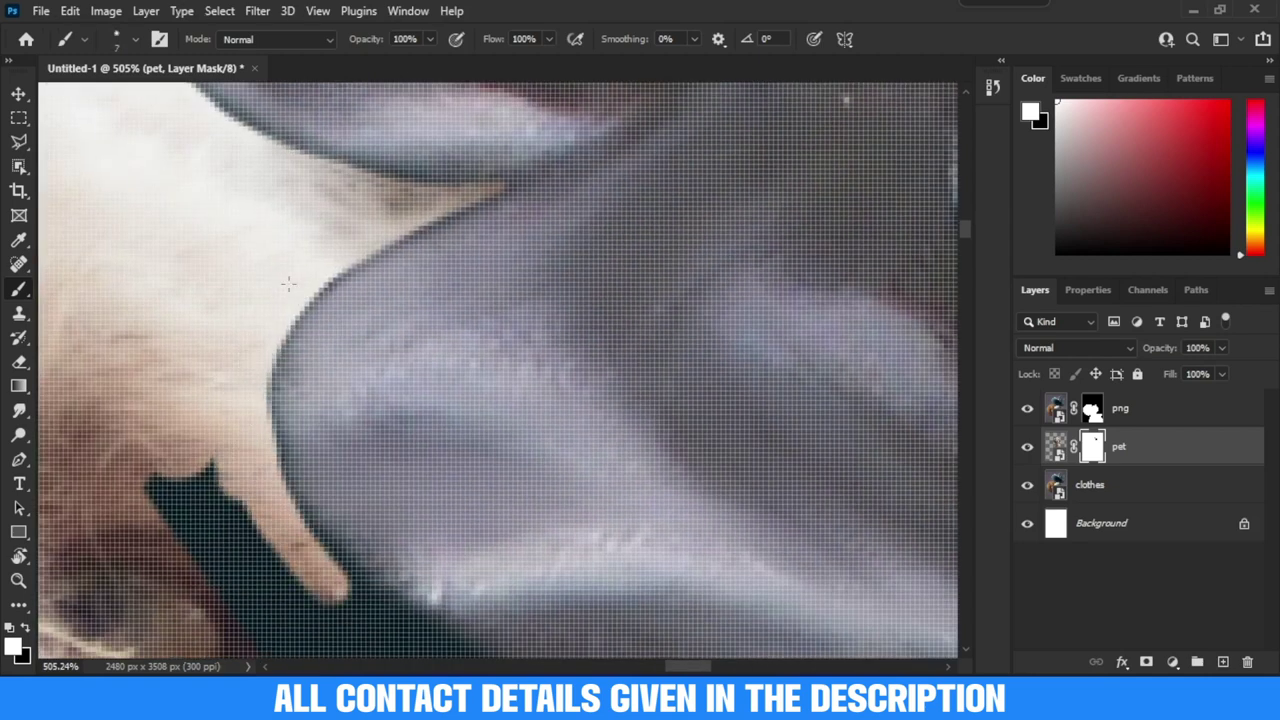
scroll(313, 562, down, 3)
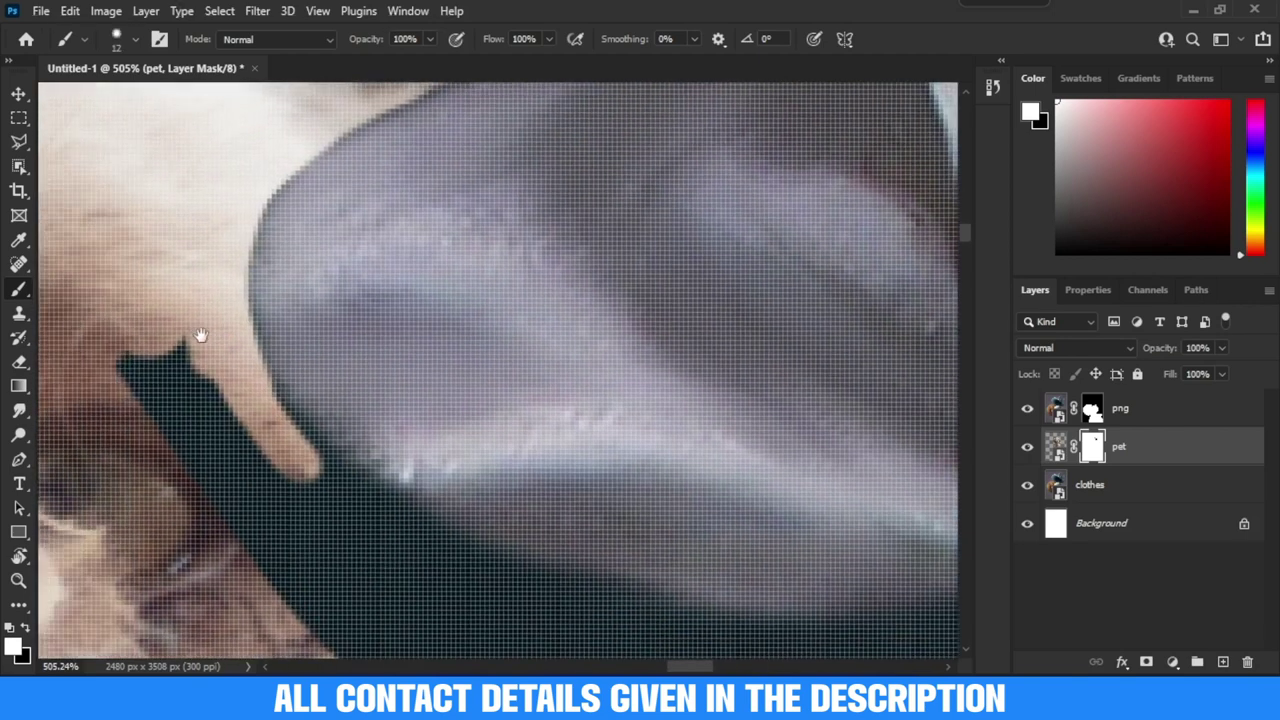
scroll(115, 318, right, 2)
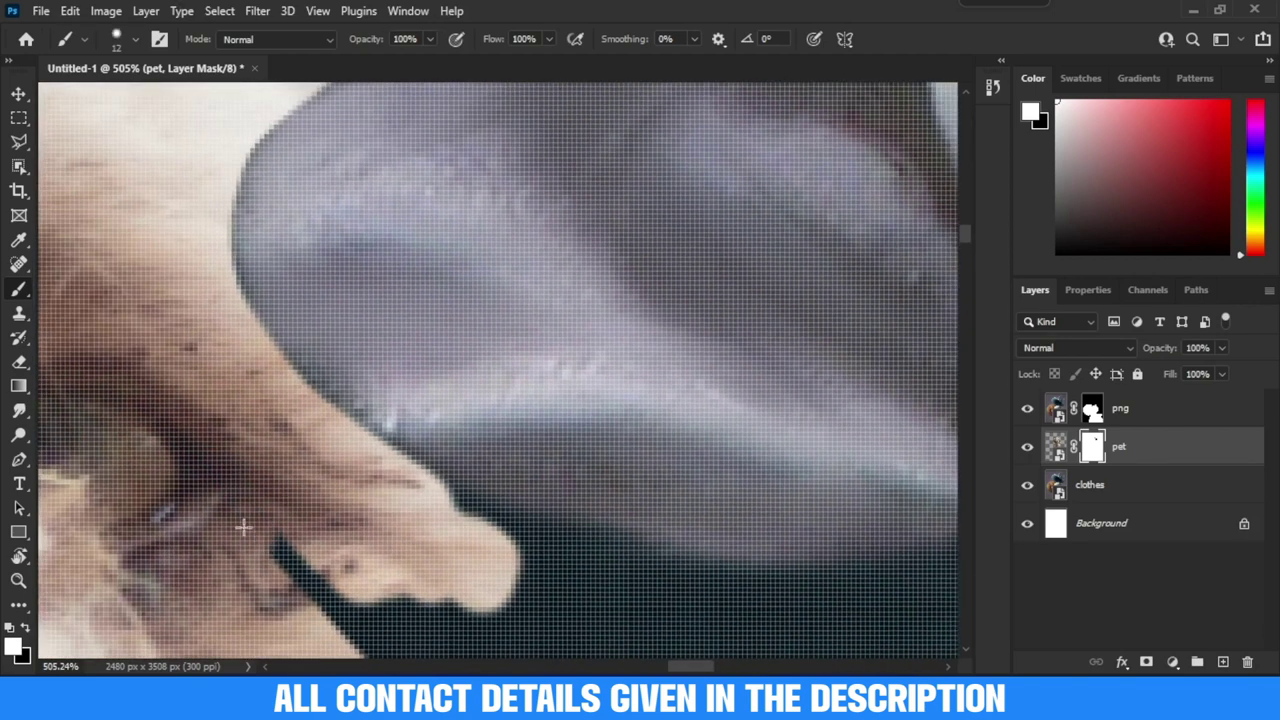
scroll(220, 470, down, 3)
scroll(277, 430, up, 2)
mouse_move(184, 433)
mouse_down()
mouse_move(359, 515)
mouse_move(590, 520)
mouse_up()
drag(280, 450, 466, 414)
mouse_move(83, 430)
mouse_down()
mouse_move(223, 240)
mouse_move(466, 405)
mouse_move(609, 423)
mouse_move(629, 306)
mouse_move(857, 229)
mouse_move(578, 340)
mouse_up()
With a smaller brush, reveal the ear tip and more fur detail
key([)
key([)
key([)
drag(620, 428, 562, 318)
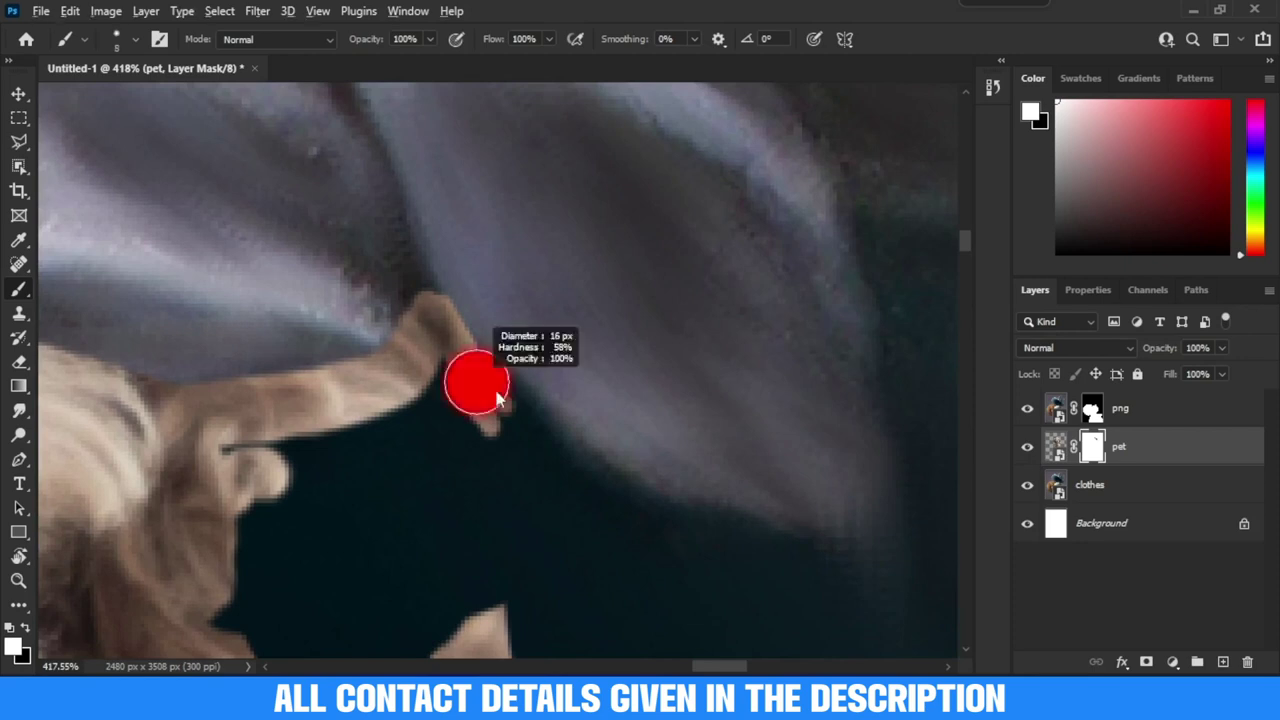
mouse_move(471, 380)
mouse_down()
mouse_move(640, 520)
mouse_move(360, 490)
mouse_up()
scroll(346, 457, down, 10)
scroll(346, 457, up, 2)
scroll(346, 457, up, 5)
key(])
mouse_move(286, 409)
mouse_down()
mouse_move(368, 462)
mouse_move(372, 545)
mouse_up()
scroll(347, 378, down, 3)
scroll(347, 378, down, 2)
scroll(347, 378, down, 1)
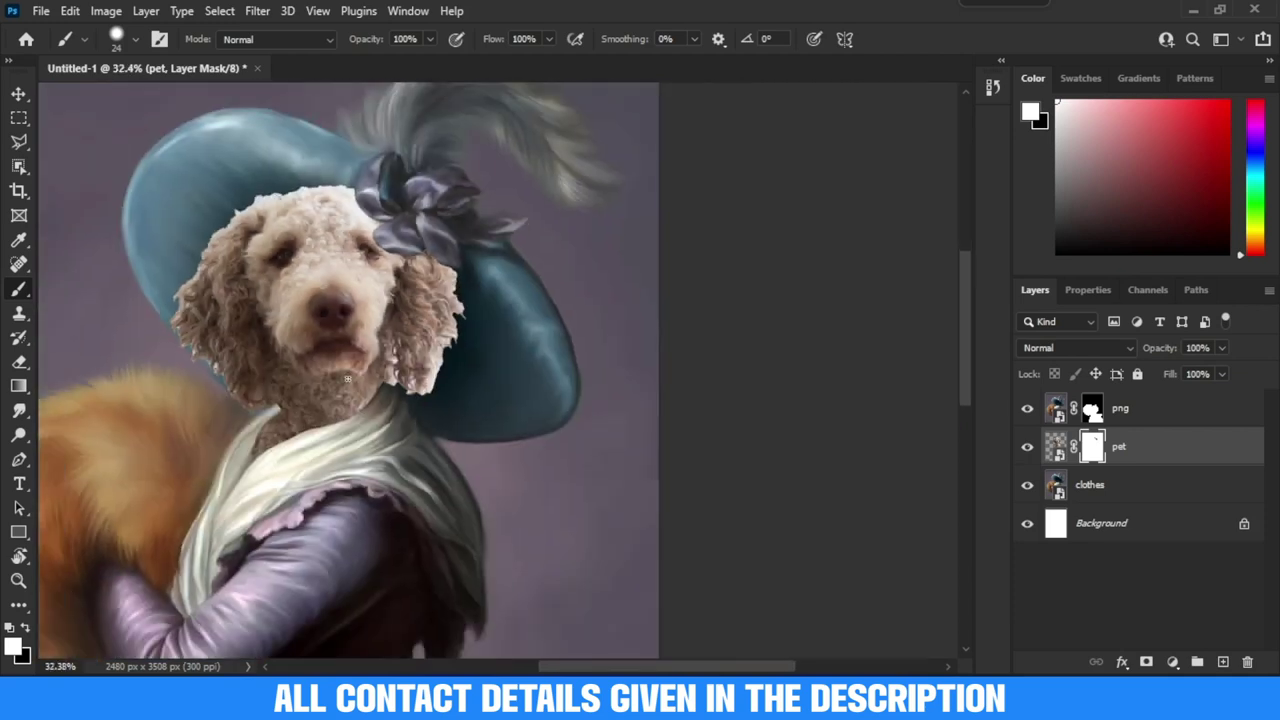
scroll(454, 369, up, 3)
scroll(445, 347, up, 4)
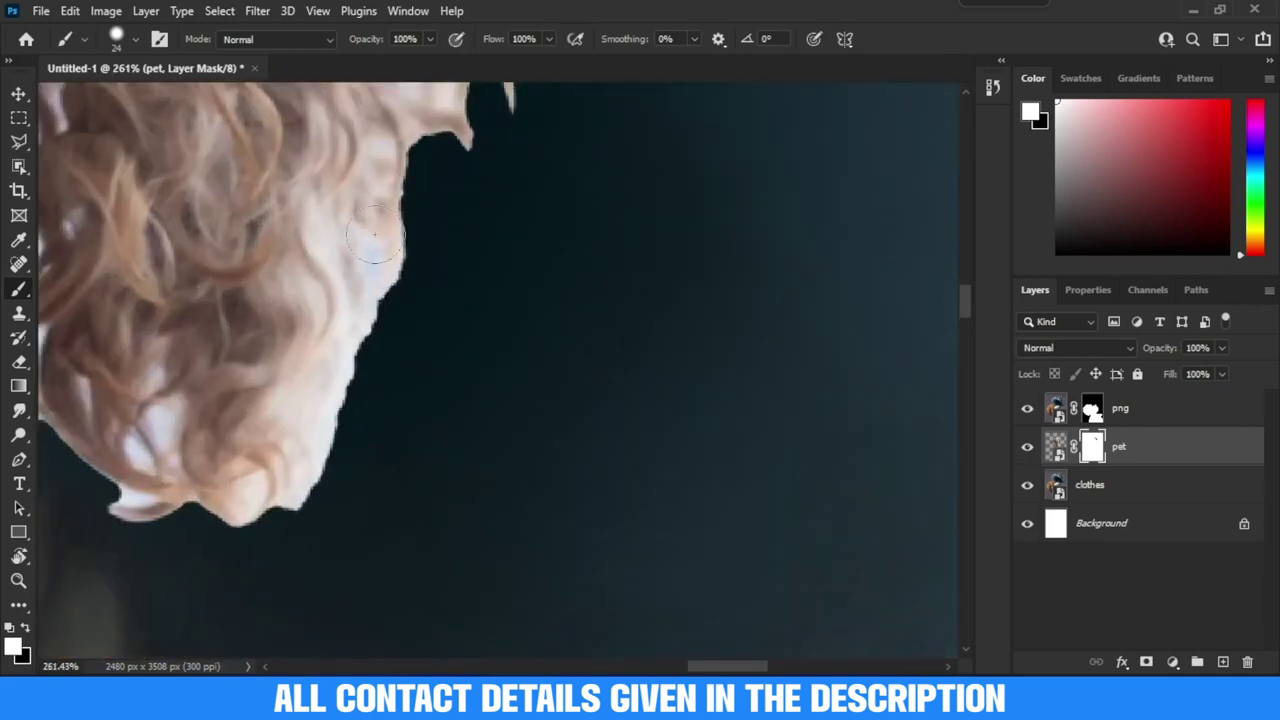
Hide stray fur along and below the ear edge on the pet mask
mouse_move(470, 278)
mouse_down()
mouse_move(400, 249)
mouse_move(331, 540)
mouse_up()
scroll(331, 540, left, 5)
drag(420, 505, 303, 533)
drag(205, 464, 400, 484)
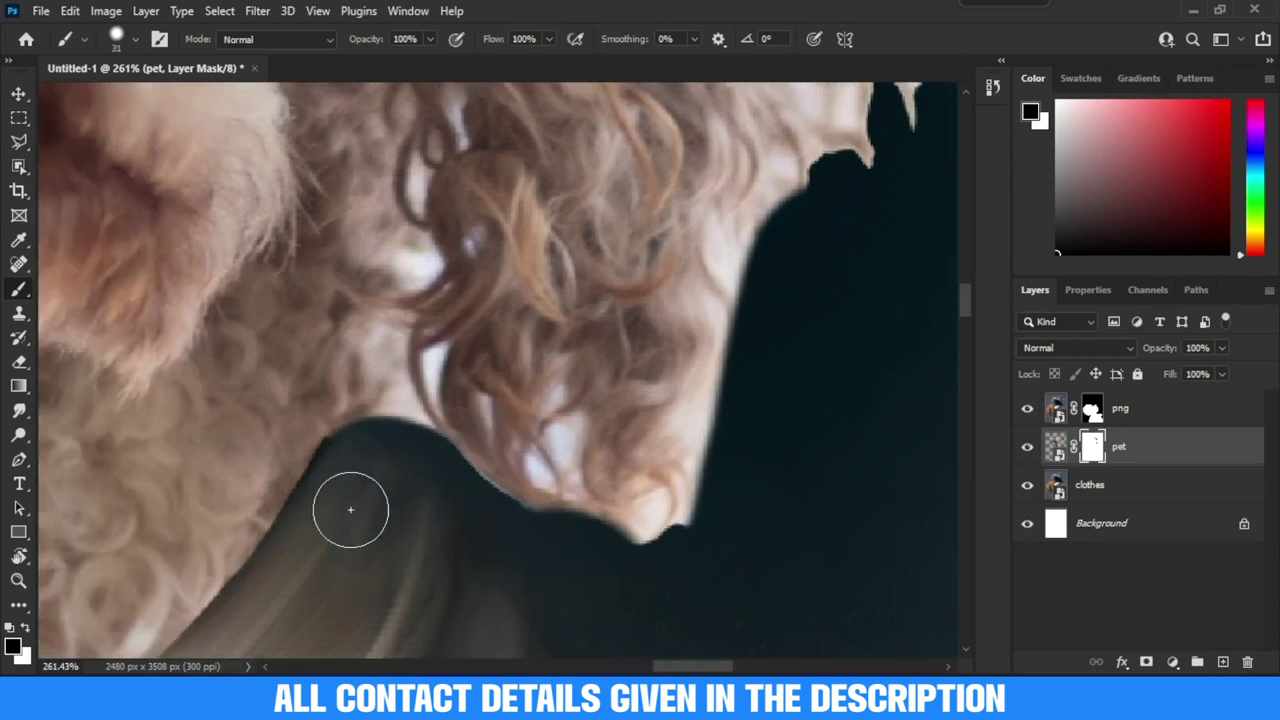
scroll(350, 509, down, 3)
scroll(366, 523, down, 4)
scroll(257, 528, down, 3)
click(1172, 662)
Add a Curves layer using Find Dark & Light Colors with a shadow target sampled from the painting
click(1219, 426)
click(1035, 290)
double_click(1060, 445)
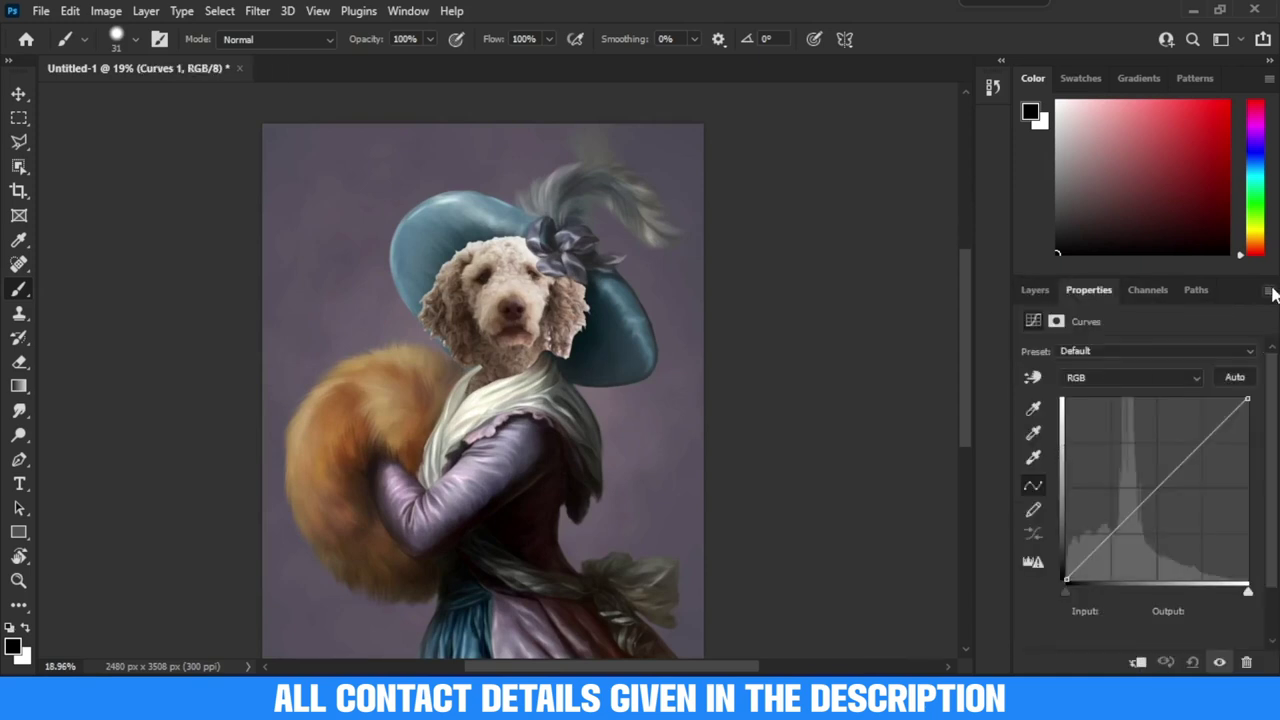
alt+click(1235, 377)
click(966, 220)
click(999, 340)
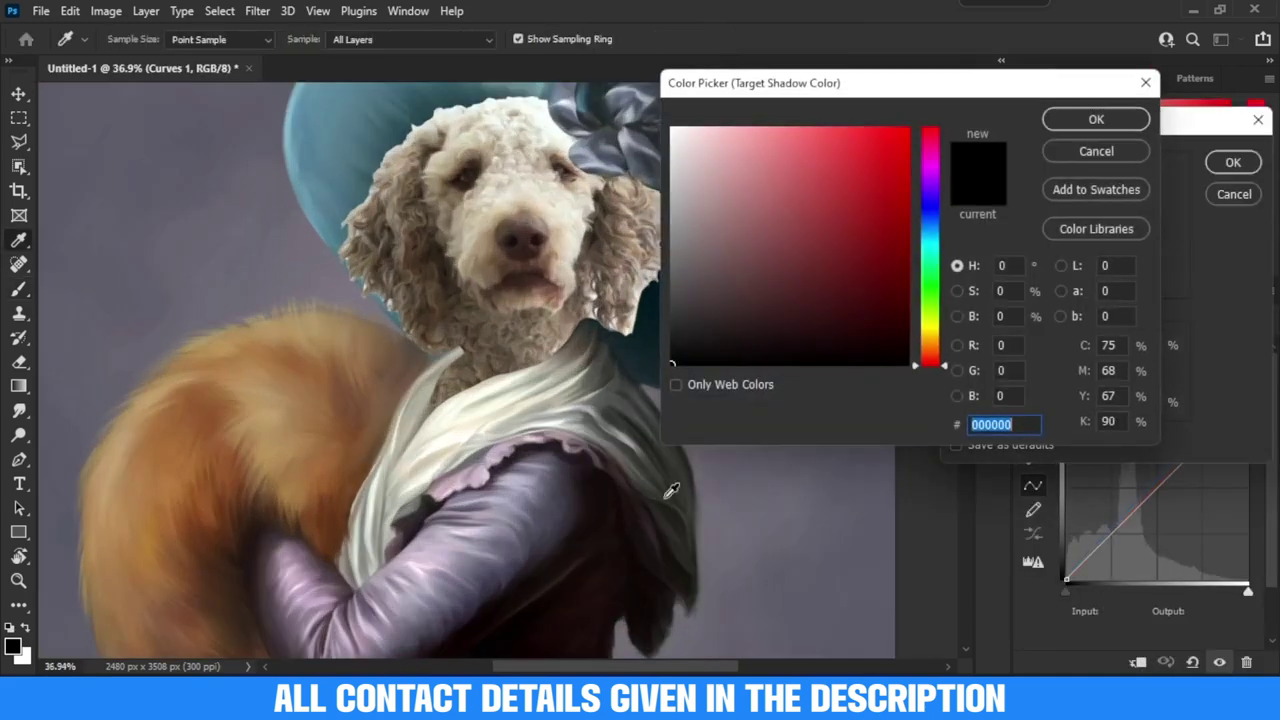
click(609, 487)
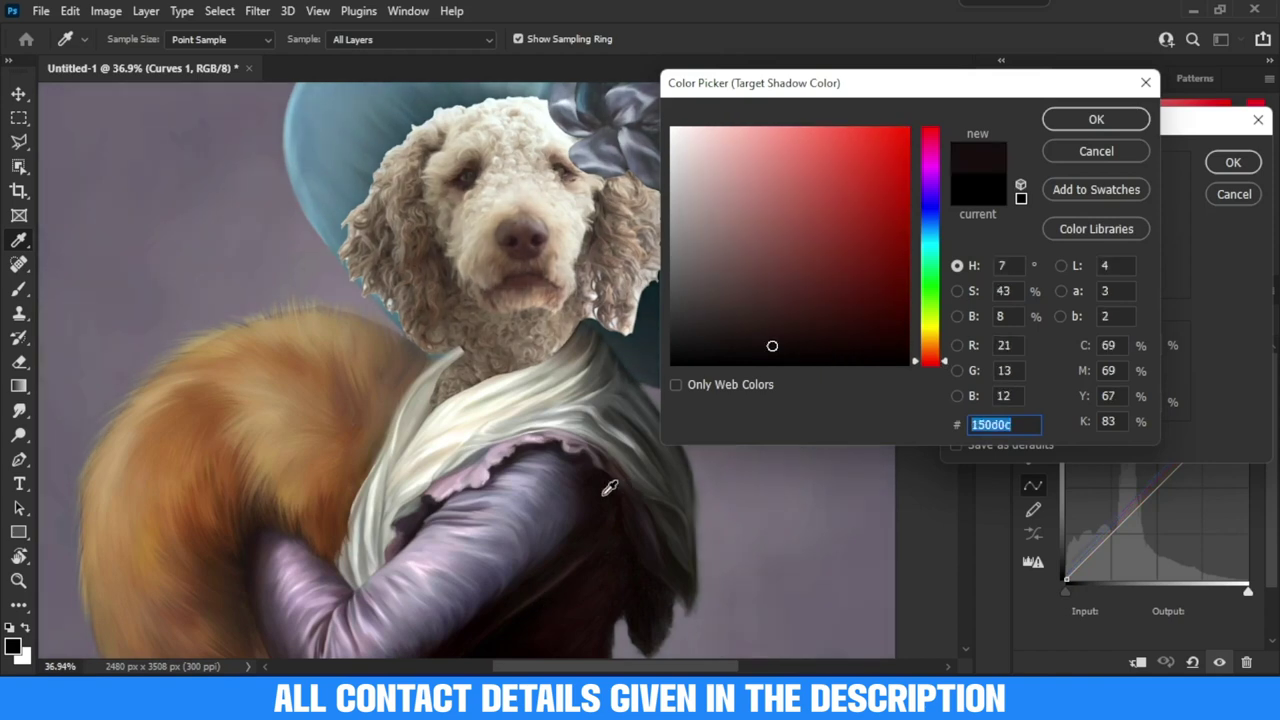
click(1096, 119)
Set a cream highlight target and a sleeve midtone target, and apply the auto colour options
scroll(480, 352, down, 3)
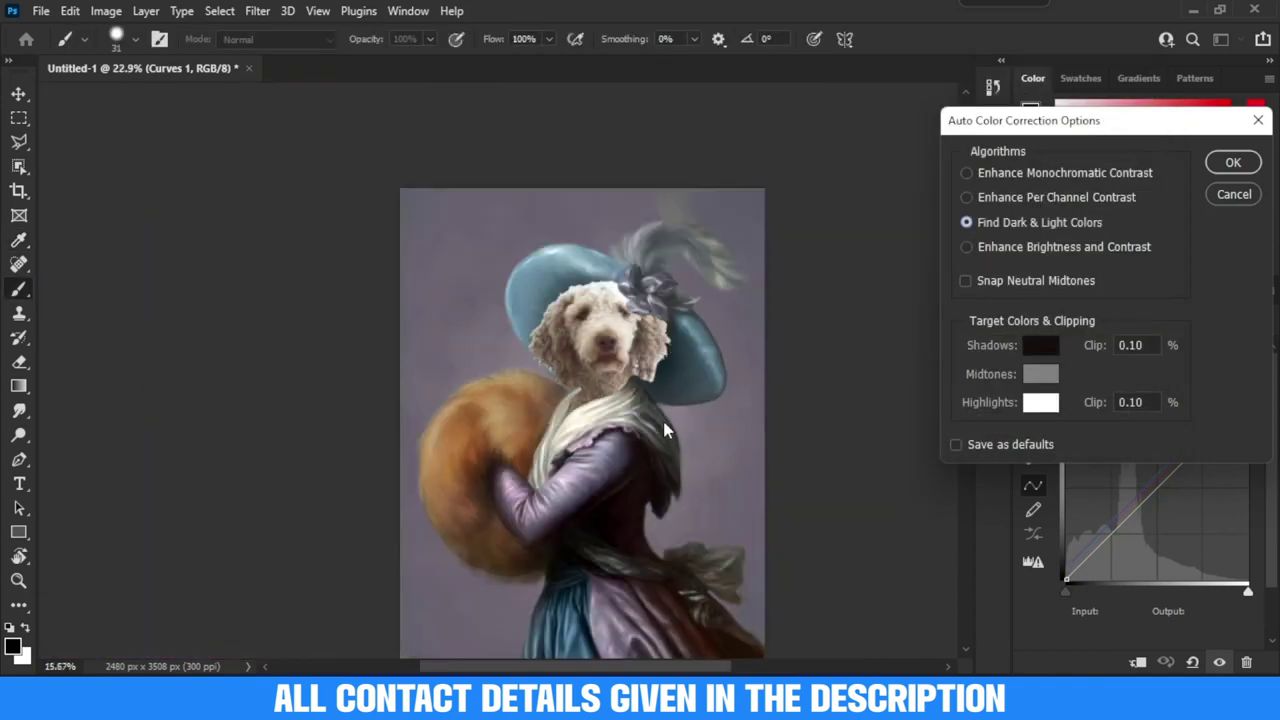
scroll(480, 352, up, 2)
click(1054, 401)
mouse_move(480, 352)
mouse_down()
mouse_move(607, 403)
mouse_move(605, 426)
mouse_up()
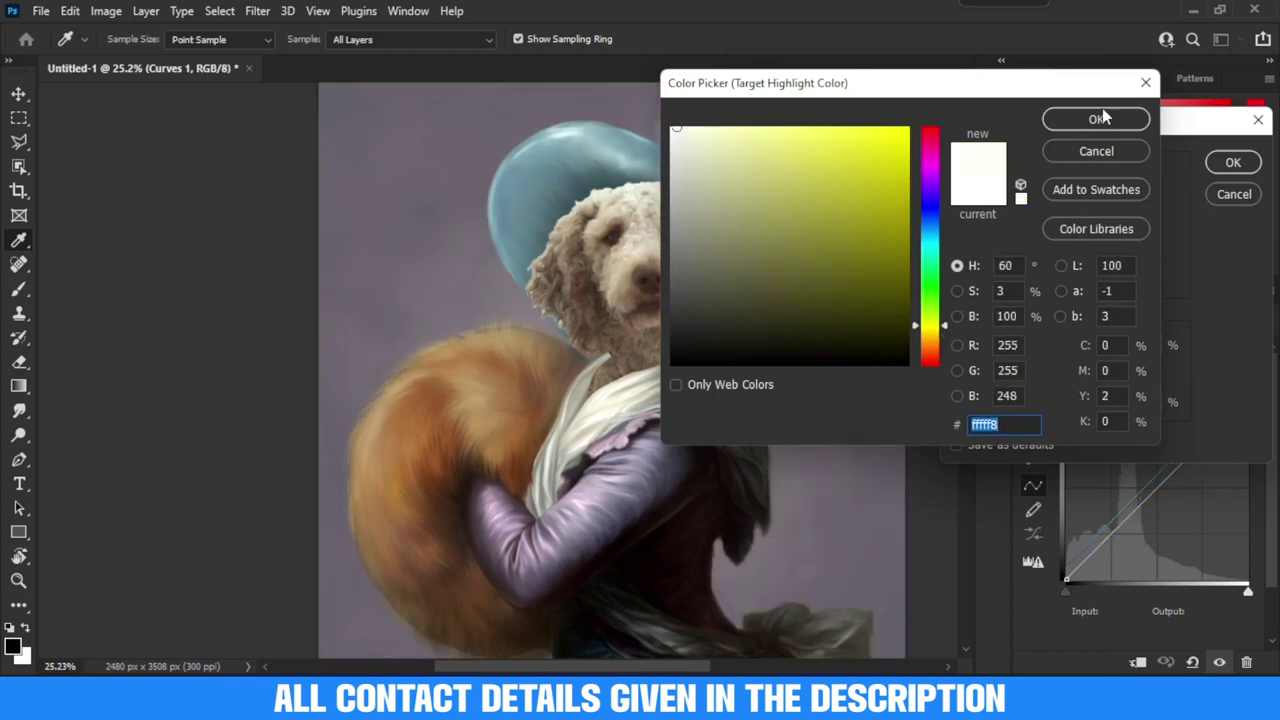
click(1096, 119)
scroll(615, 330, up, 2)
click(1054, 375)
click(688, 522)
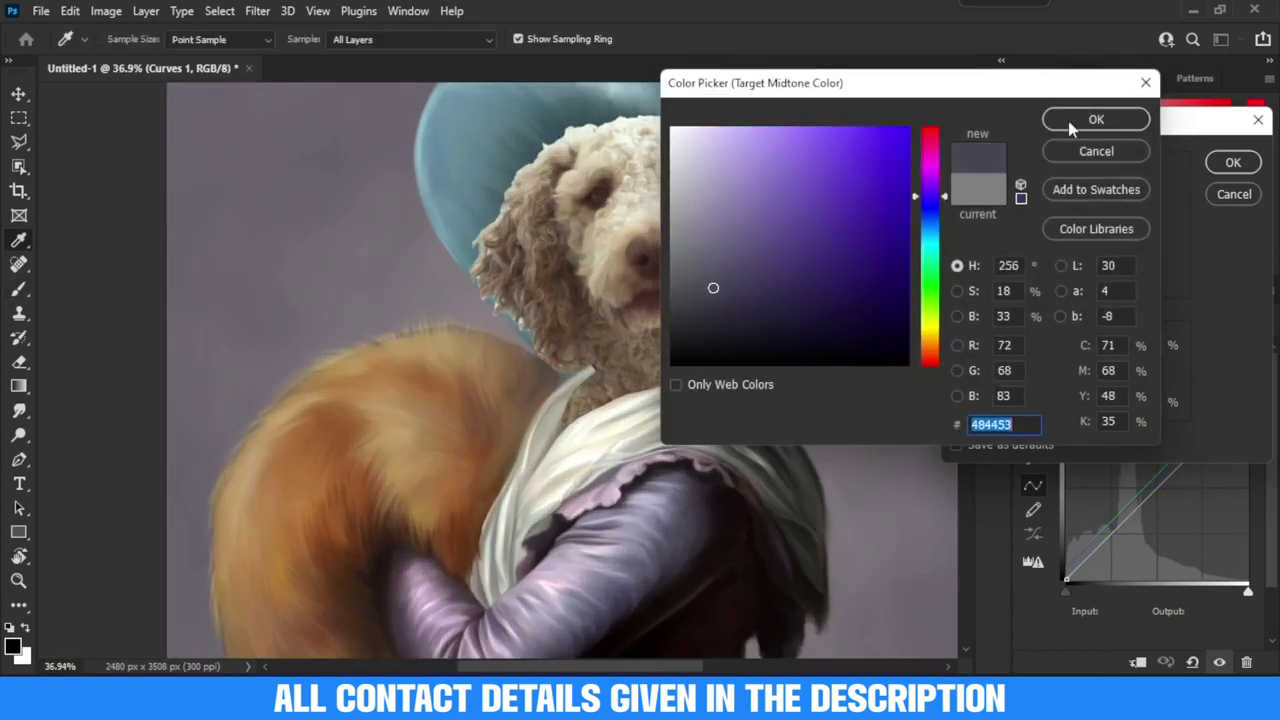
click(1096, 119)
click(1233, 162)
click(634, 266)
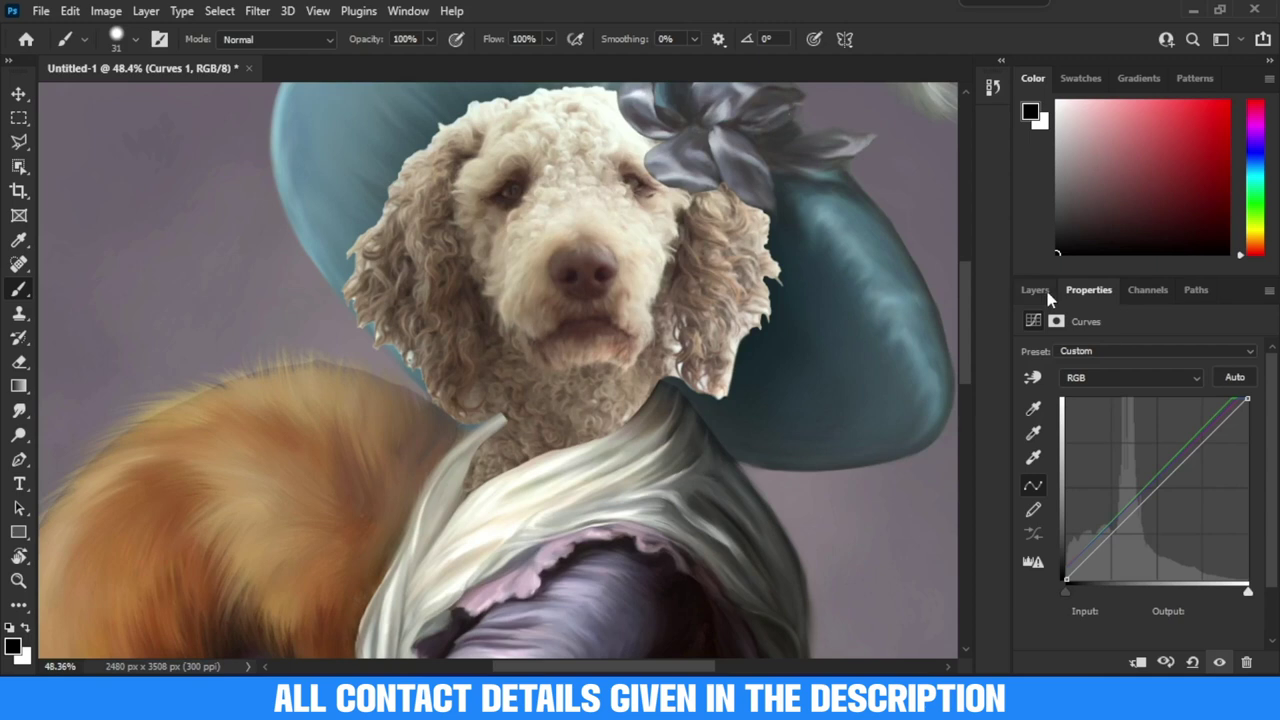
Compare the dog's head with and without the Curves adjustment
click(1035, 290)
scroll(568, 380, down, 5)
scroll(568, 380, up, 1)
click(1027, 446)
scroll(940, 448, down, 1)
scroll(940, 448, up, 3)
click(1027, 446)
Move Curves 1 directly above the pet layer and clip it with Ctrl+Alt+G
scroll(1020, 447, down, 3)
click(1027, 446)
click(1027, 446)
mouse_move(1100, 446)
mouse_down()
mouse_move(1100, 408)
mouse_move(1176, 446)
mouse_up()
click(1027, 408)
click(1027, 408)
key(ctrl+alt+g)
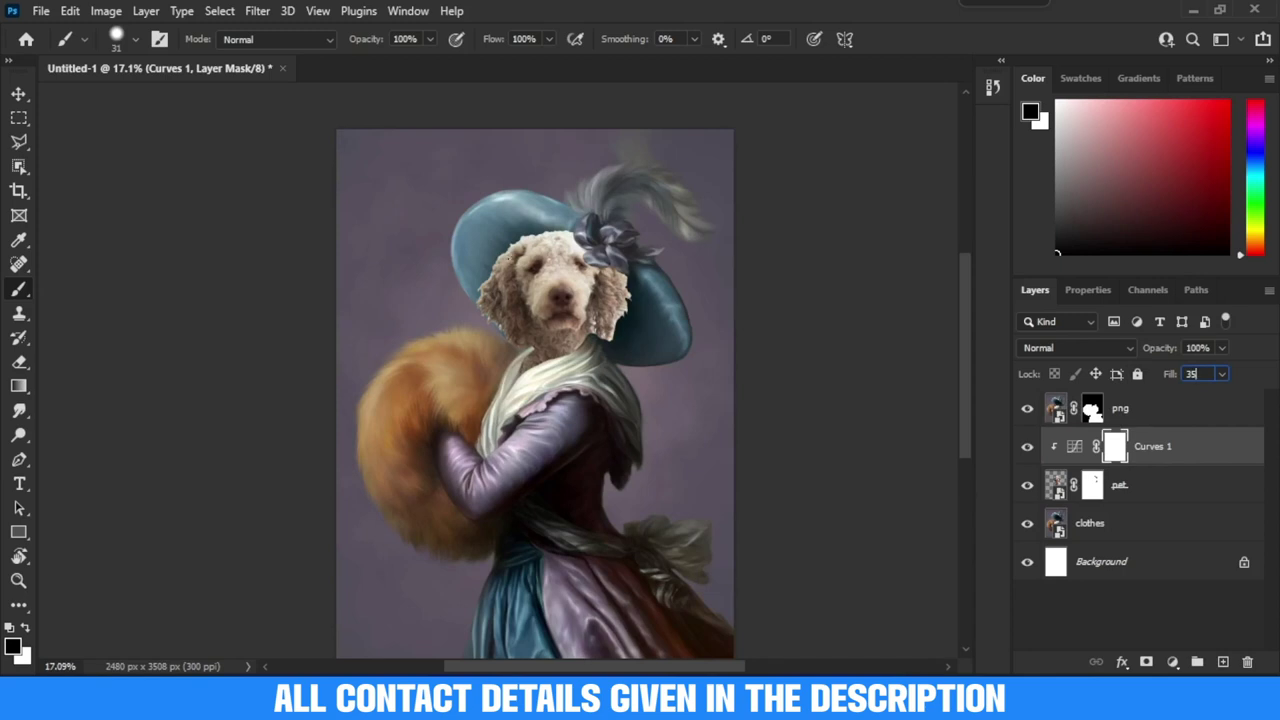
Add a Brightness/Contrast adjustment layer with brightness raised strongly to 86
key(v)
alt+scroll(400, 277, up, 1)
alt+scroll(567, 272, up, 1)
click(1171, 447)
click(1173, 662)
click(1160, 392)
drag(1137, 402, 1195, 404)
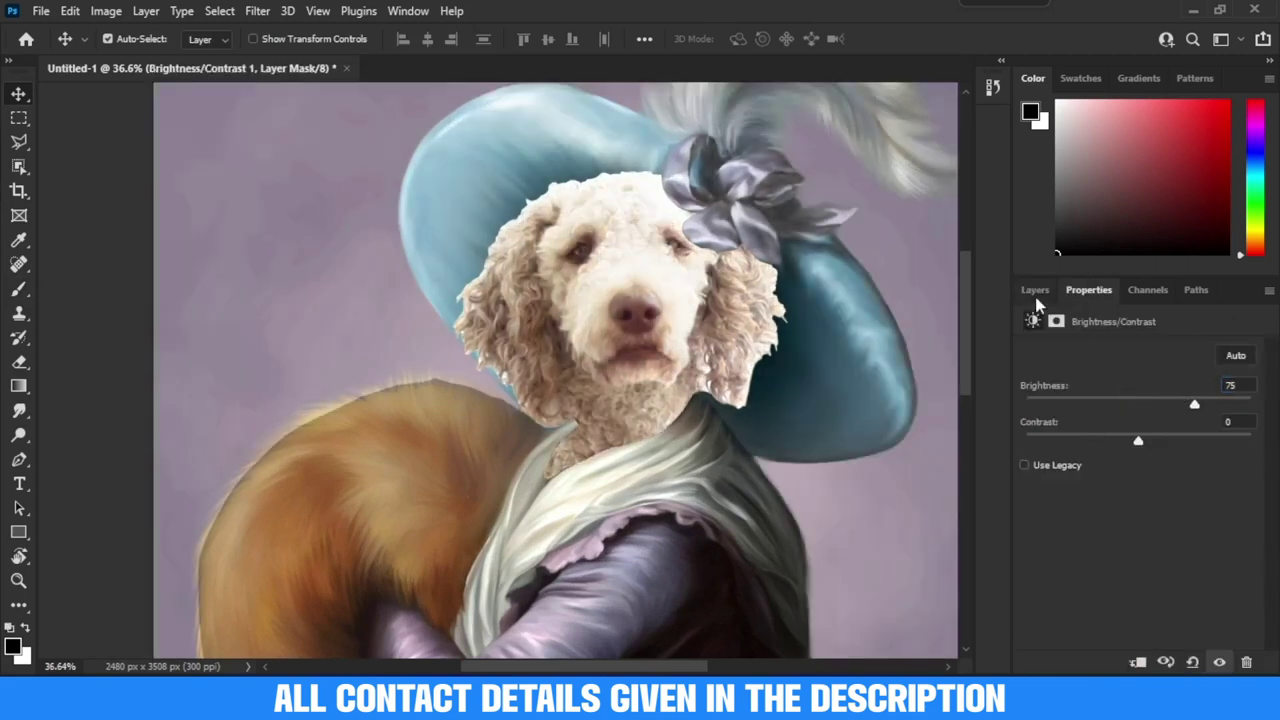
Clip Brightness/Contrast 1 to the dog and invert its mask to black
click(1035, 290)
alt+click(1051, 459)
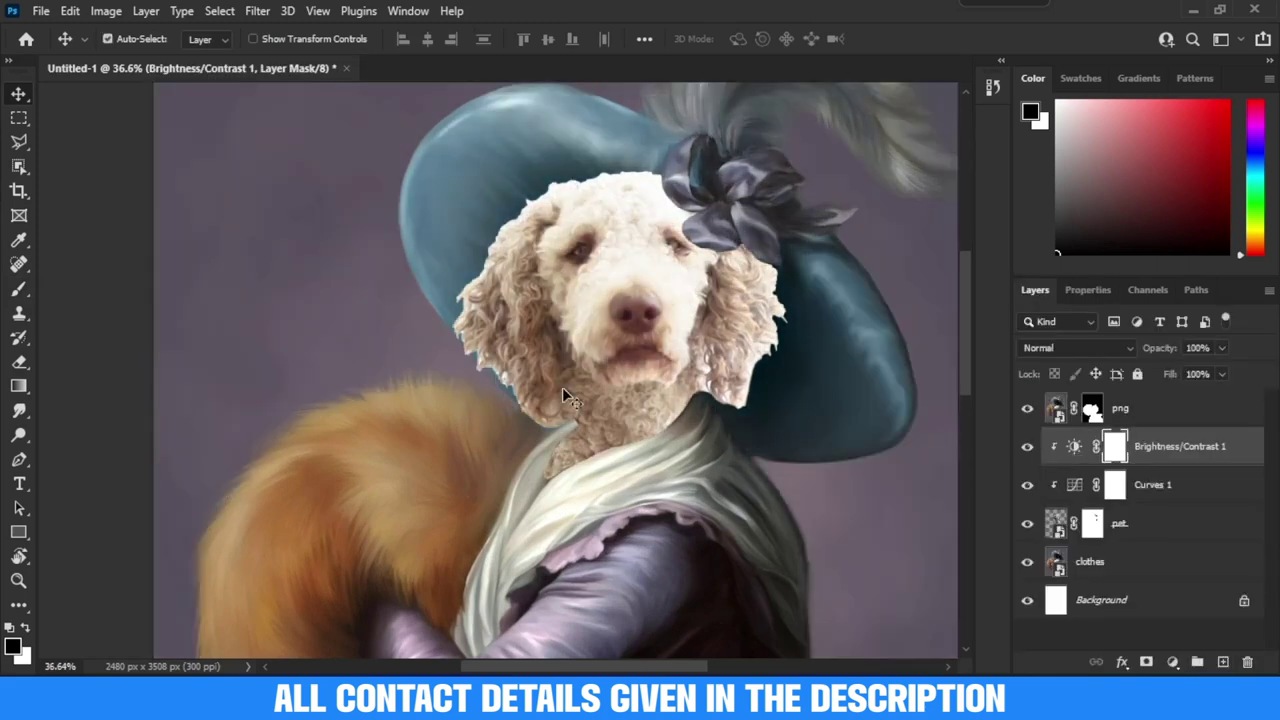
key(ctrl+i)
key(b)
alt+scroll(530, 295, up, 2)
right_click(528, 292)
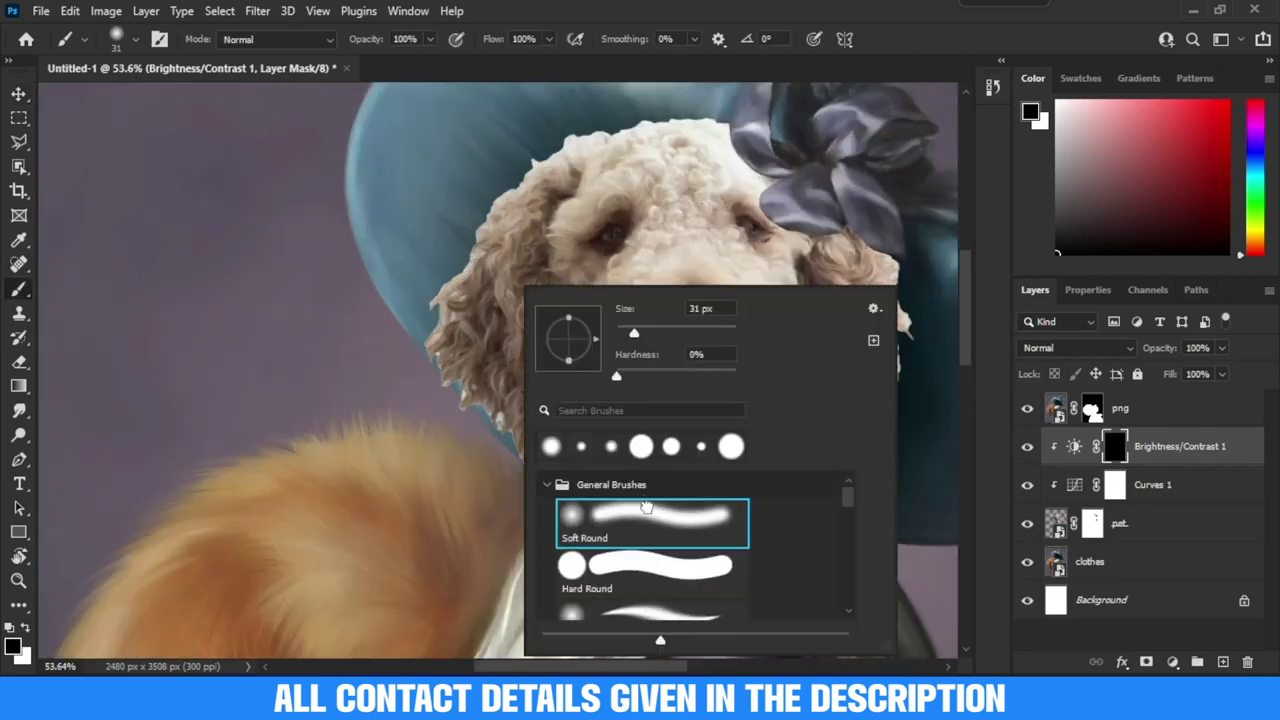
Paint highlights on the dog's left ear and head fur with a 25% opacity brush
click(405, 39)
text(25)
key(Return)
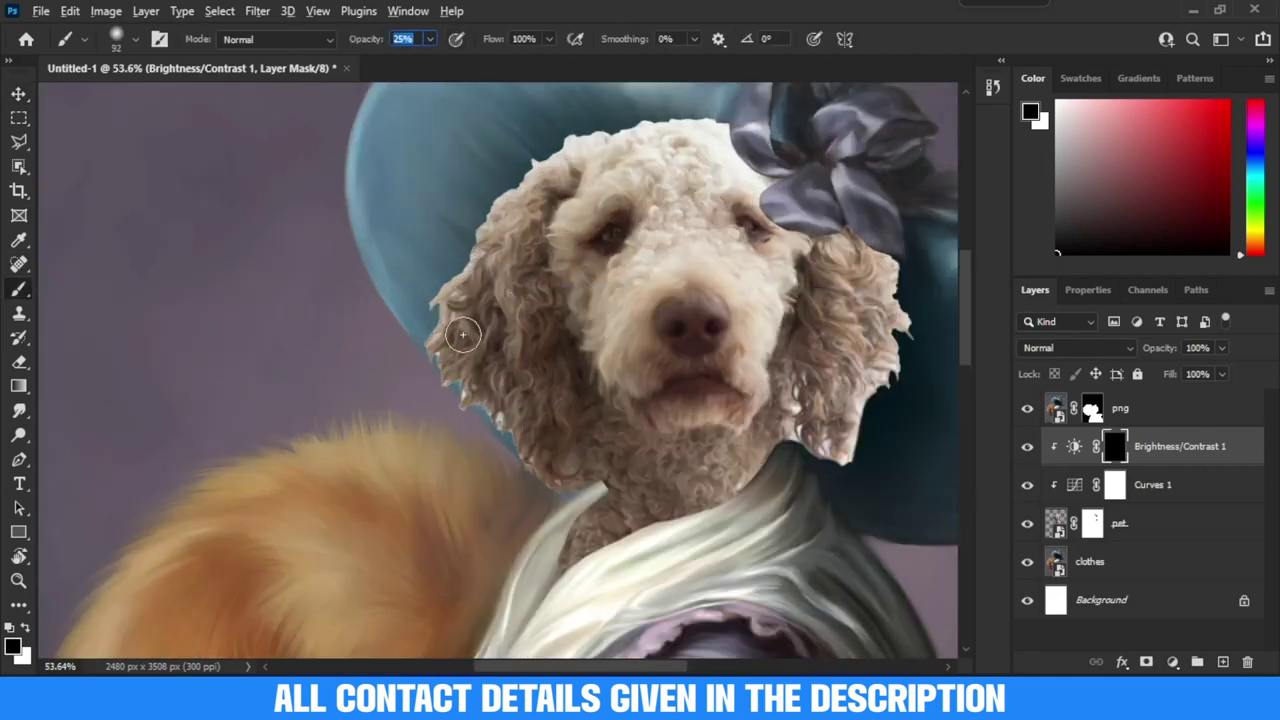
drag(479, 337, 540, 385)
drag(500, 240, 560, 170)
drag(559, 428, 517, 308)
drag(503, 186, 523, 301)
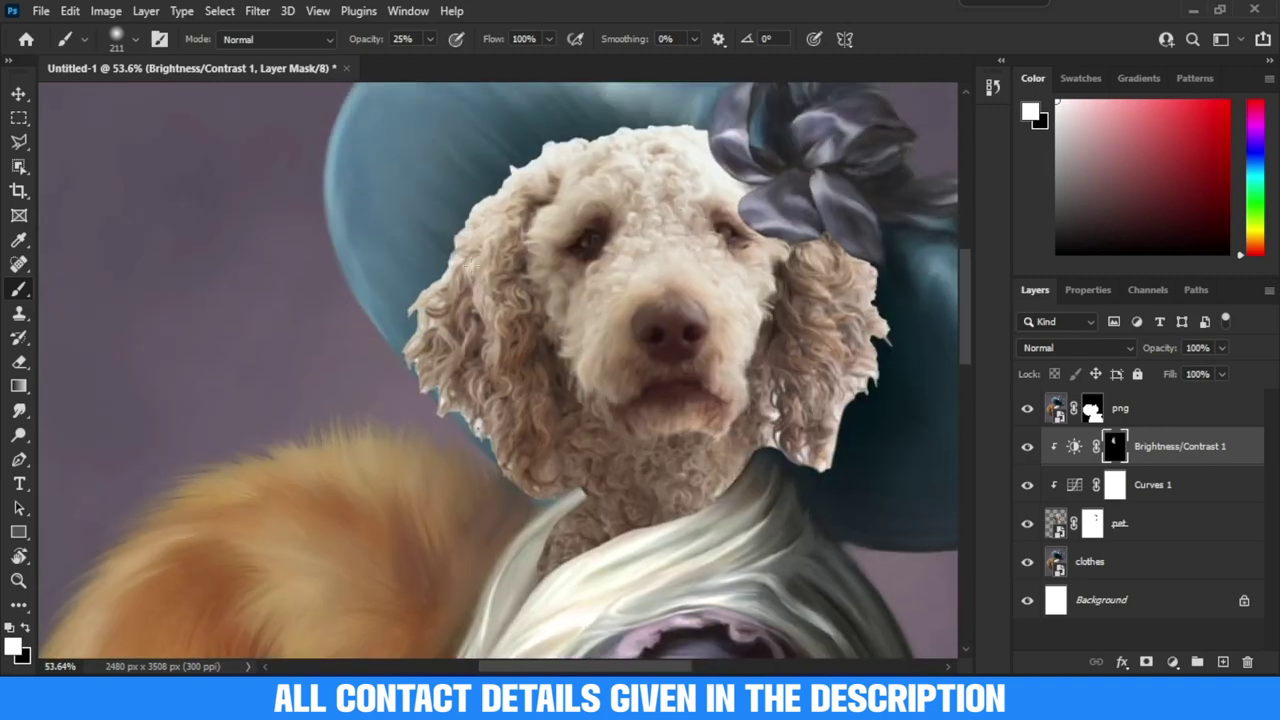
scroll(457, 329, down, 2)
scroll(475, 385, down, 2)
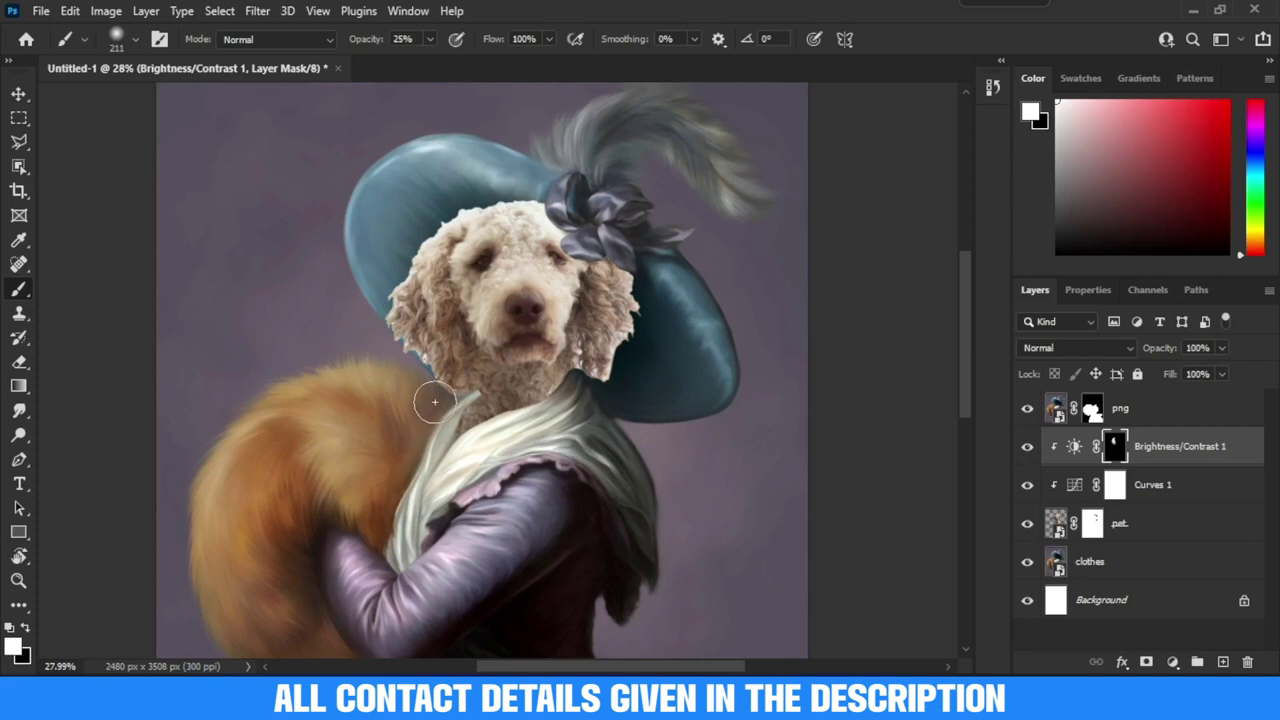
click(1027, 446)
click(1027, 446)
Duplicate the brightening layer and set the copy's fill to 15%
key(ctrl+j)
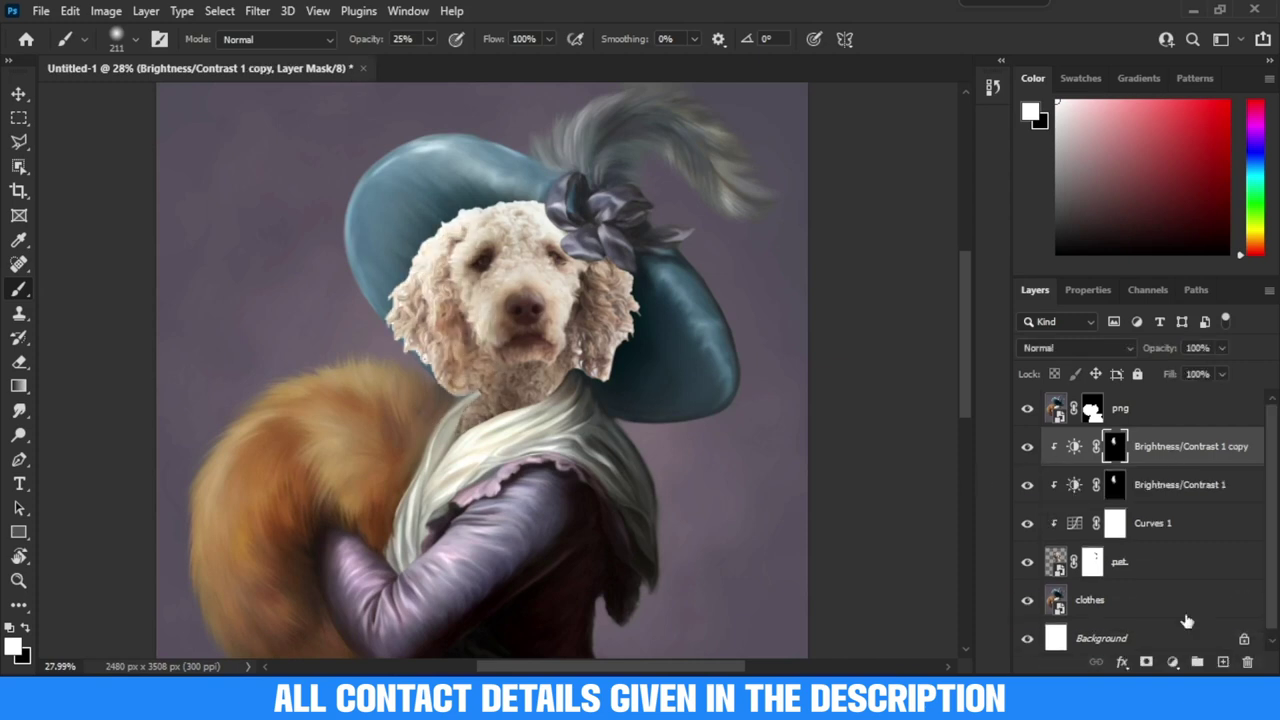
drag(1162, 405, 1149, 397)
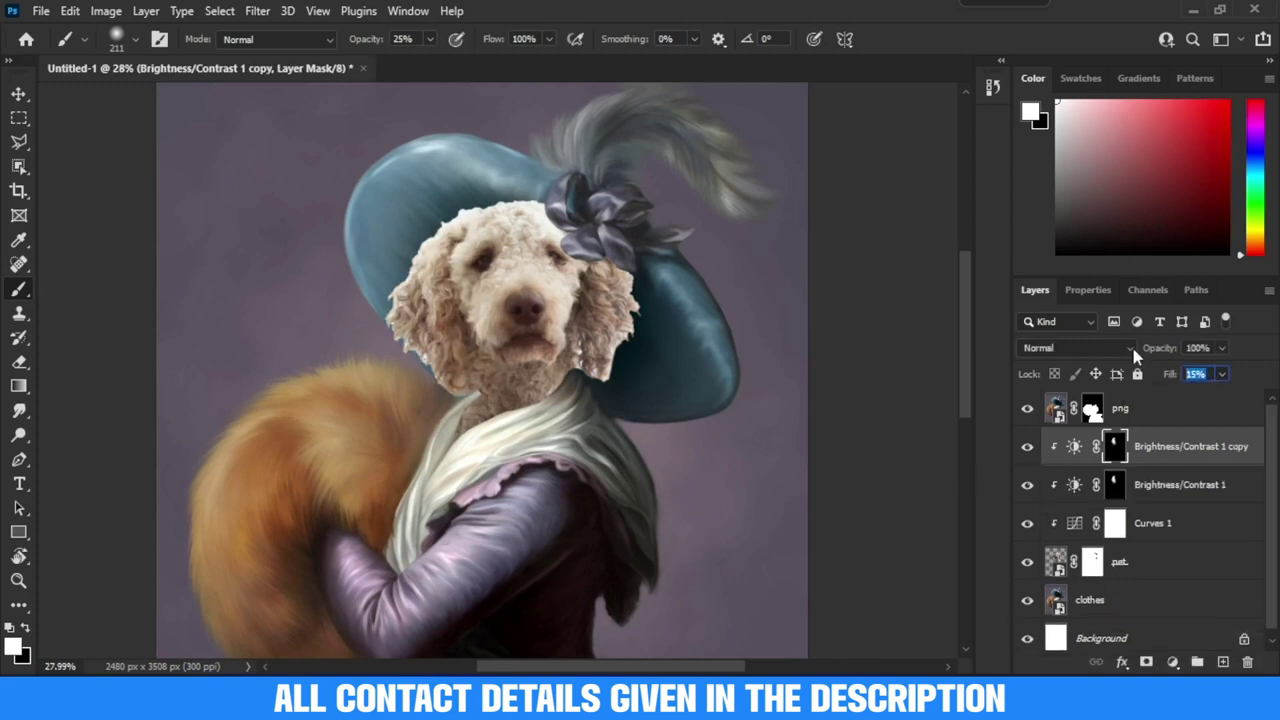
click(1027, 446)
click(1027, 446)
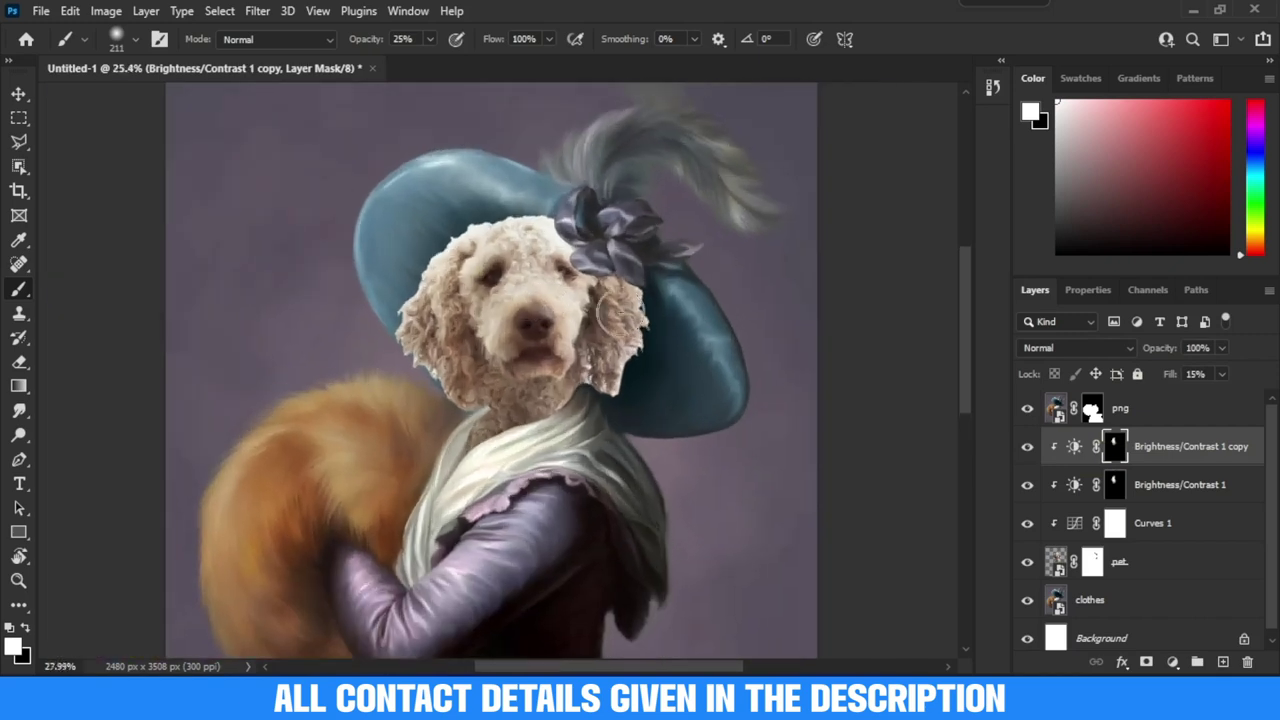
Add a Brightness/Contrast 2 layer with brightness lowered to -57 to darken the dog
click(1173, 662)
click(1186, 306)
drag(1138, 402, 1108, 411)
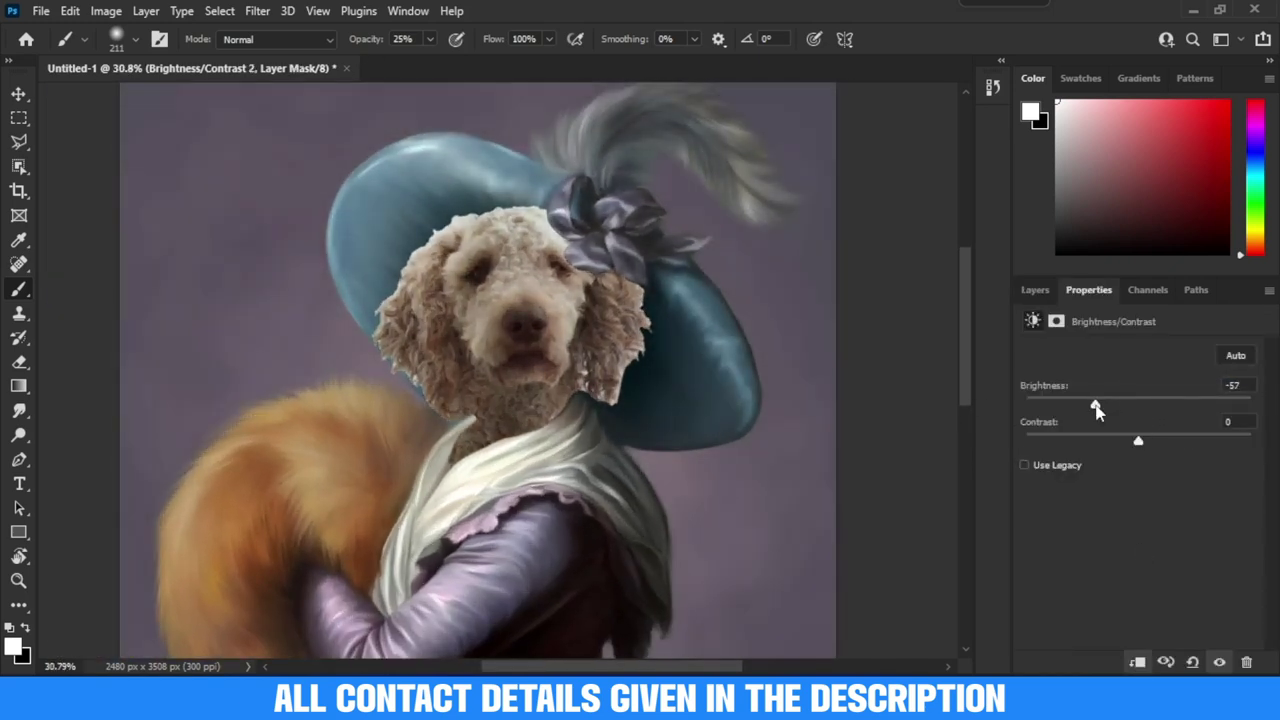
Clip the -57 Brightness/Contrast layer to the dog and invert its mask to hide the darkening
click(1035, 290)
alt+click(1055, 447)
key(ctrl+i)
scroll(690, 180, up, 1)
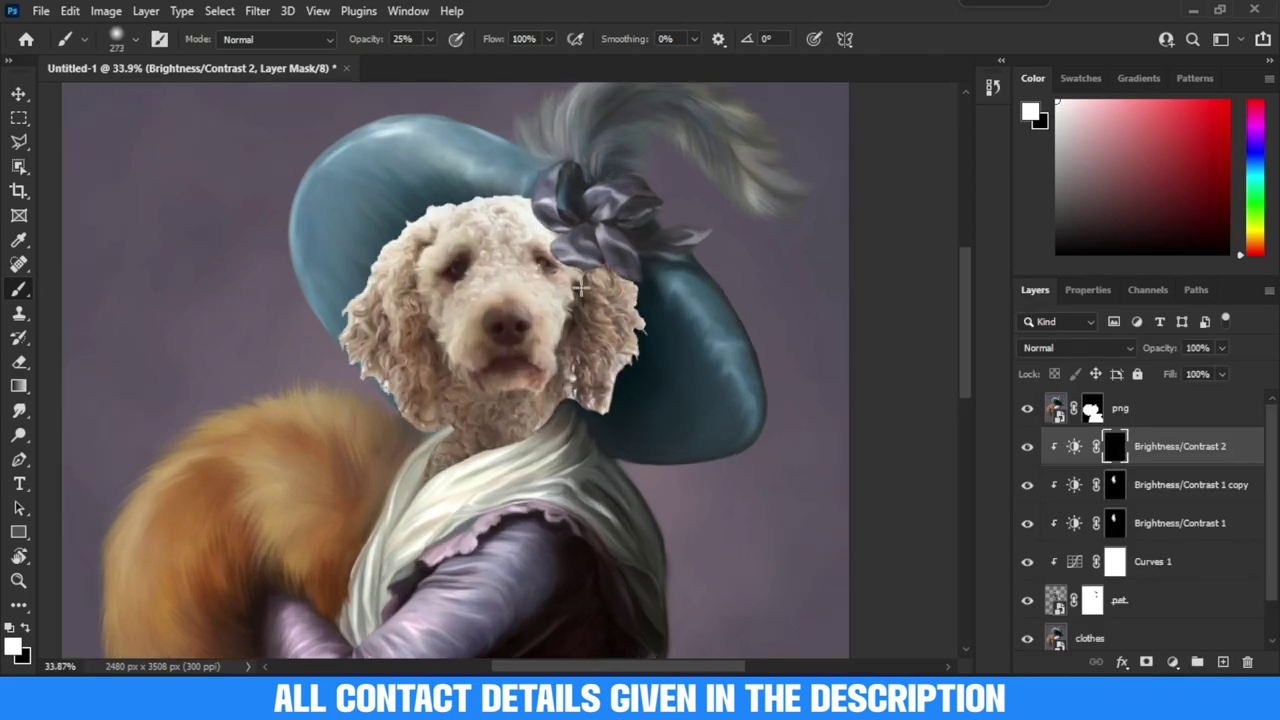
scroll(588, 153, up, 4)
scroll(586, 137, up, 1)
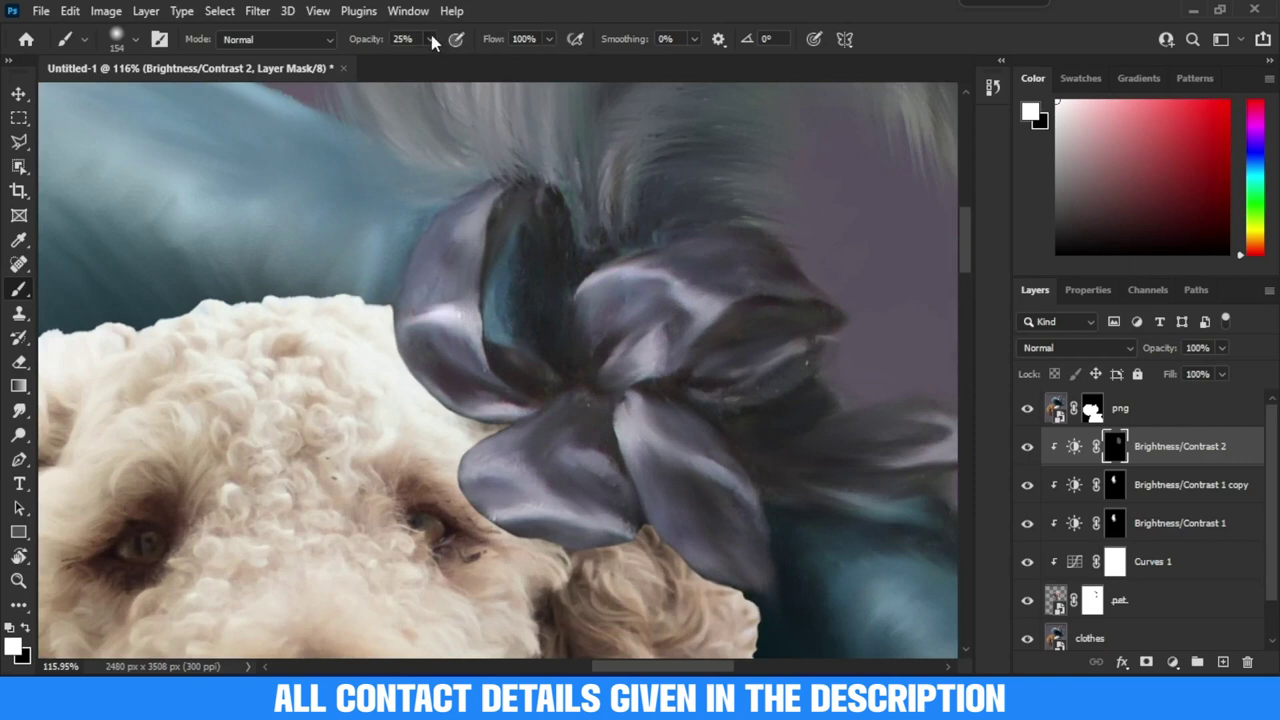
scroll(420, 337, up, 3)
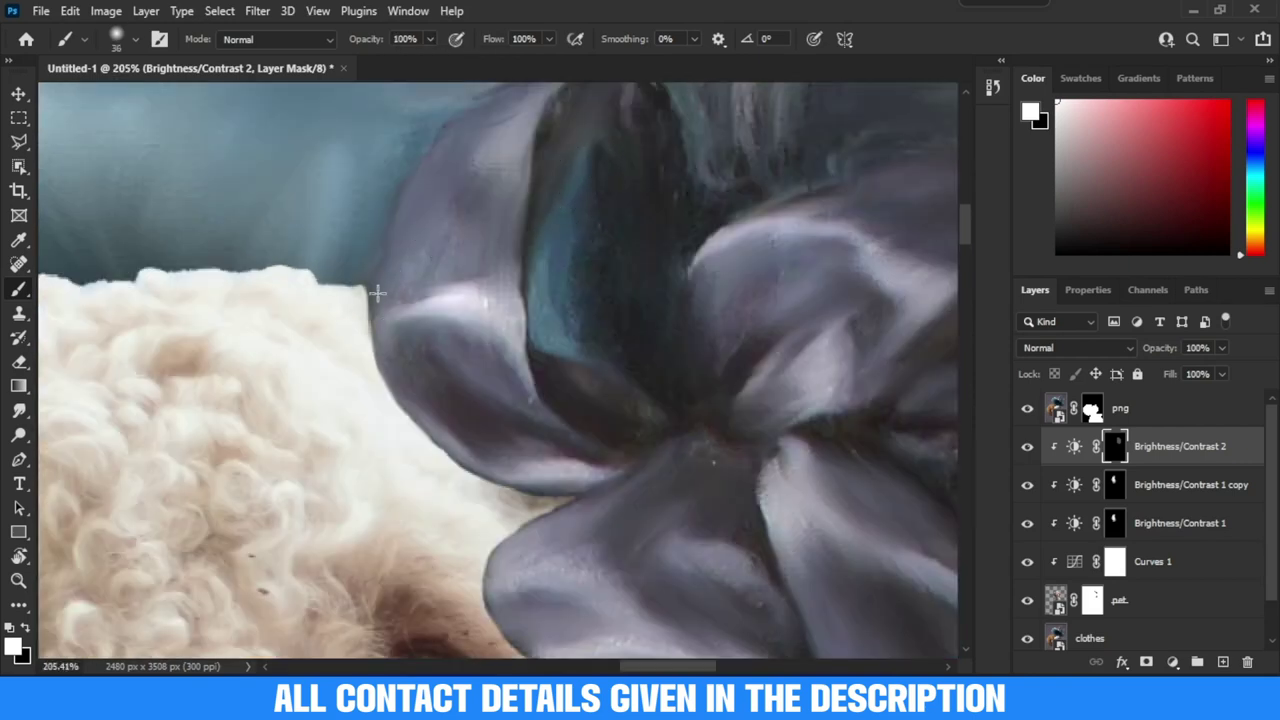
Zoom in on the dog's head near the hat bow and duplicate the pet layer
scroll(492, 480, down, 3)
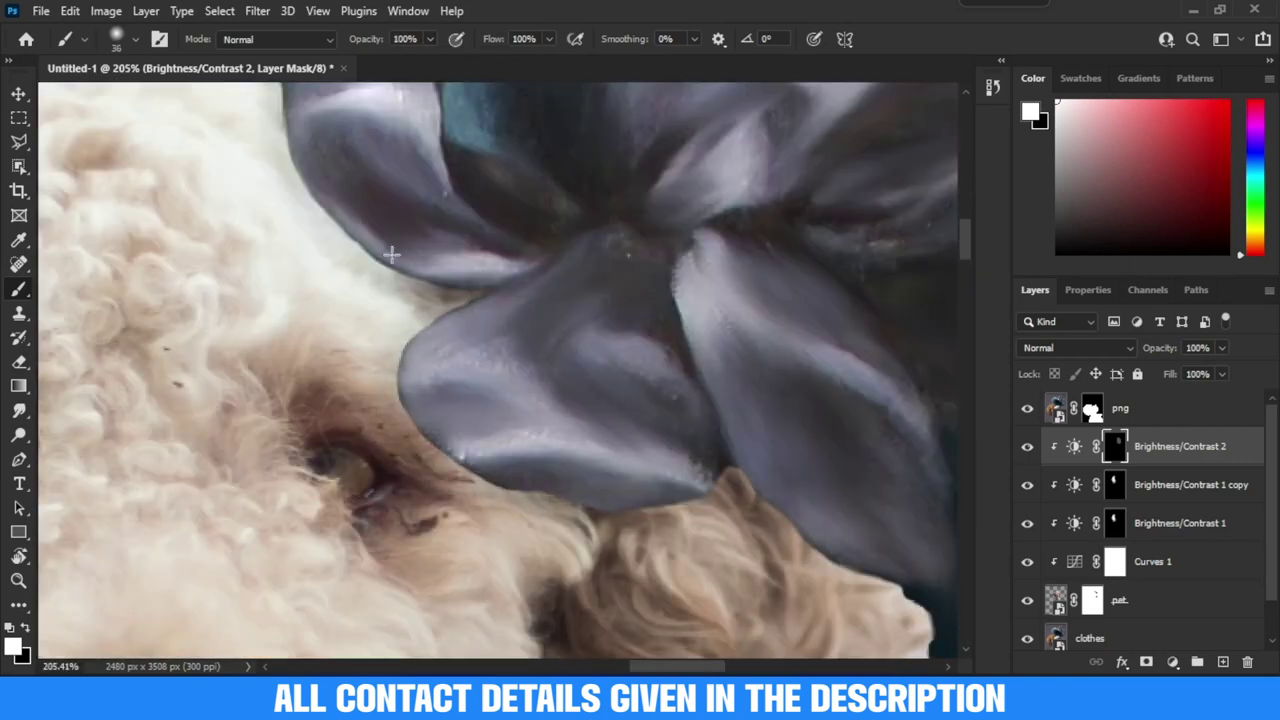
scroll(451, 286, down, 2)
scroll(514, 423, right, 3)
scroll(608, 309, down, 1)
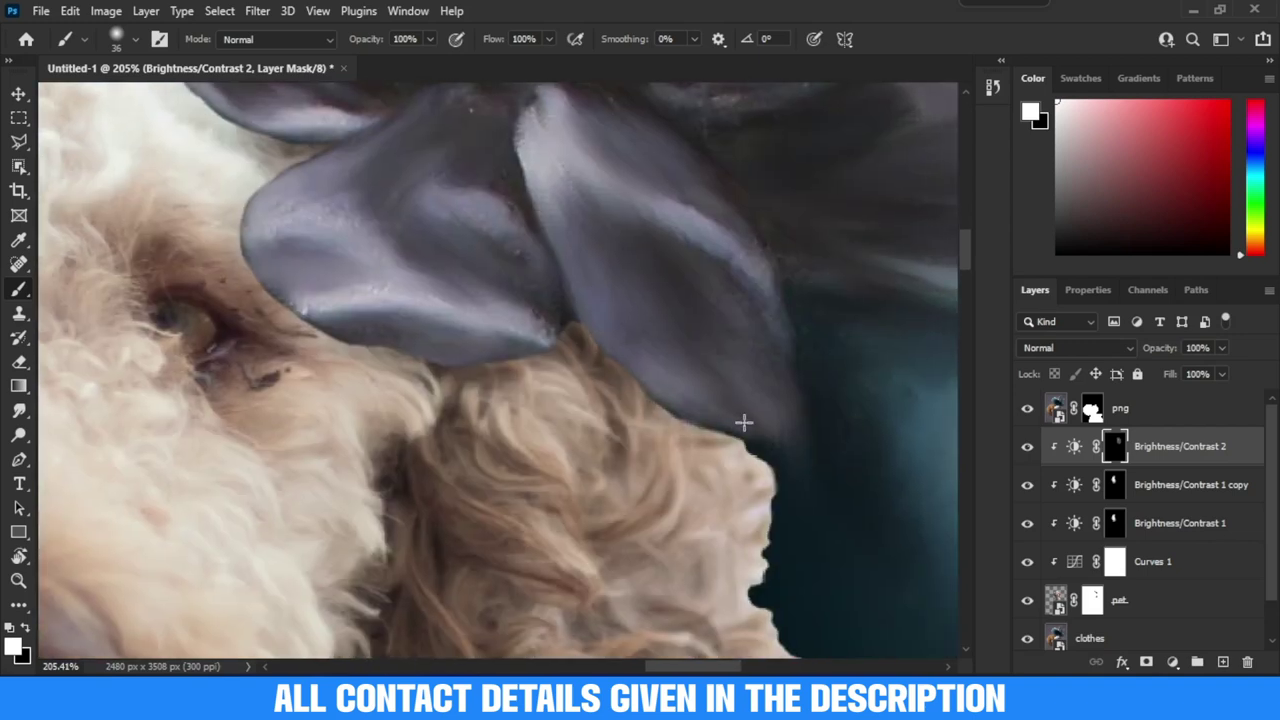
scroll(727, 417, down, 1)
scroll(691, 349, down, 4)
scroll(680, 330, down, 1)
scroll(668, 309, up, 1)
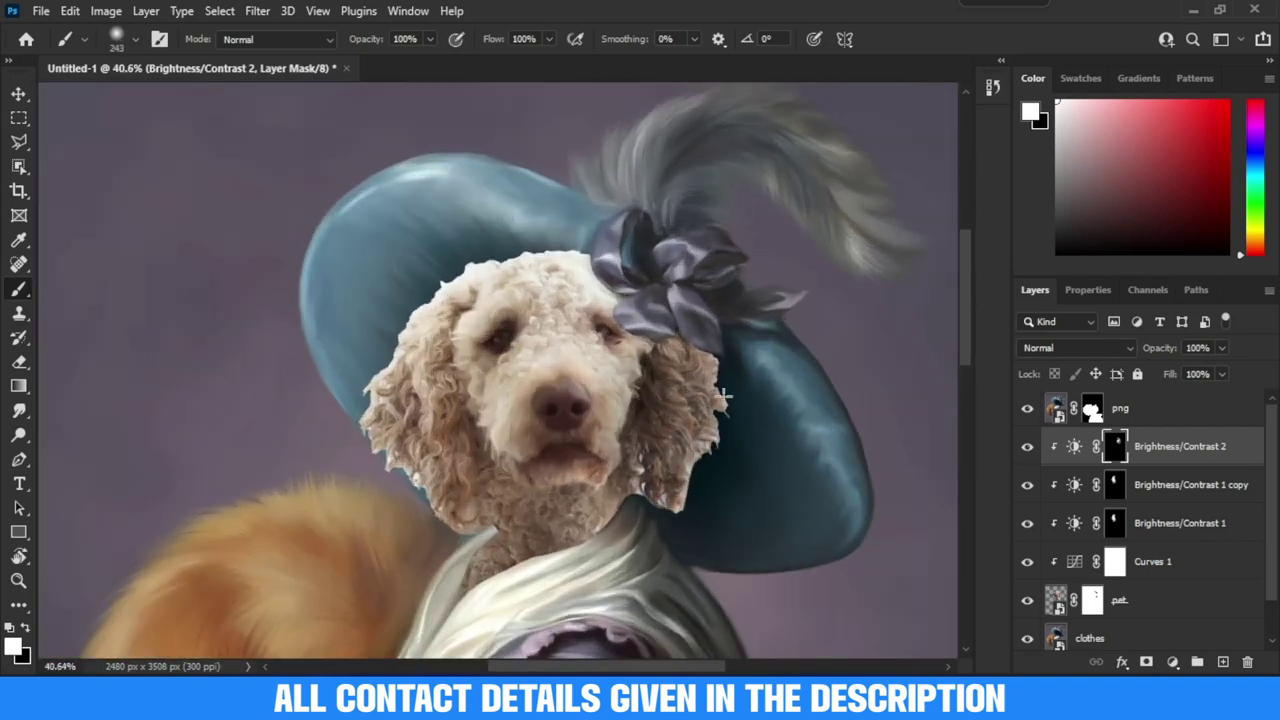
drag(592, 494, 610, 438)
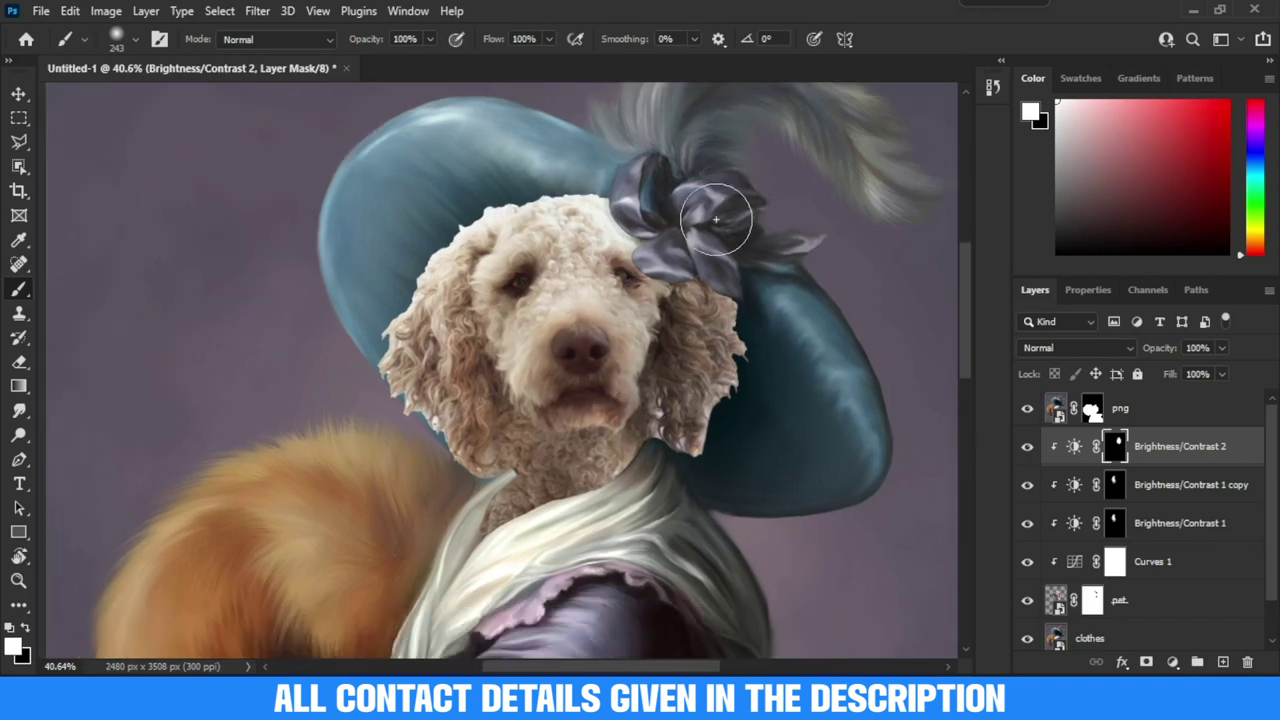
scroll(626, 504, down, 4)
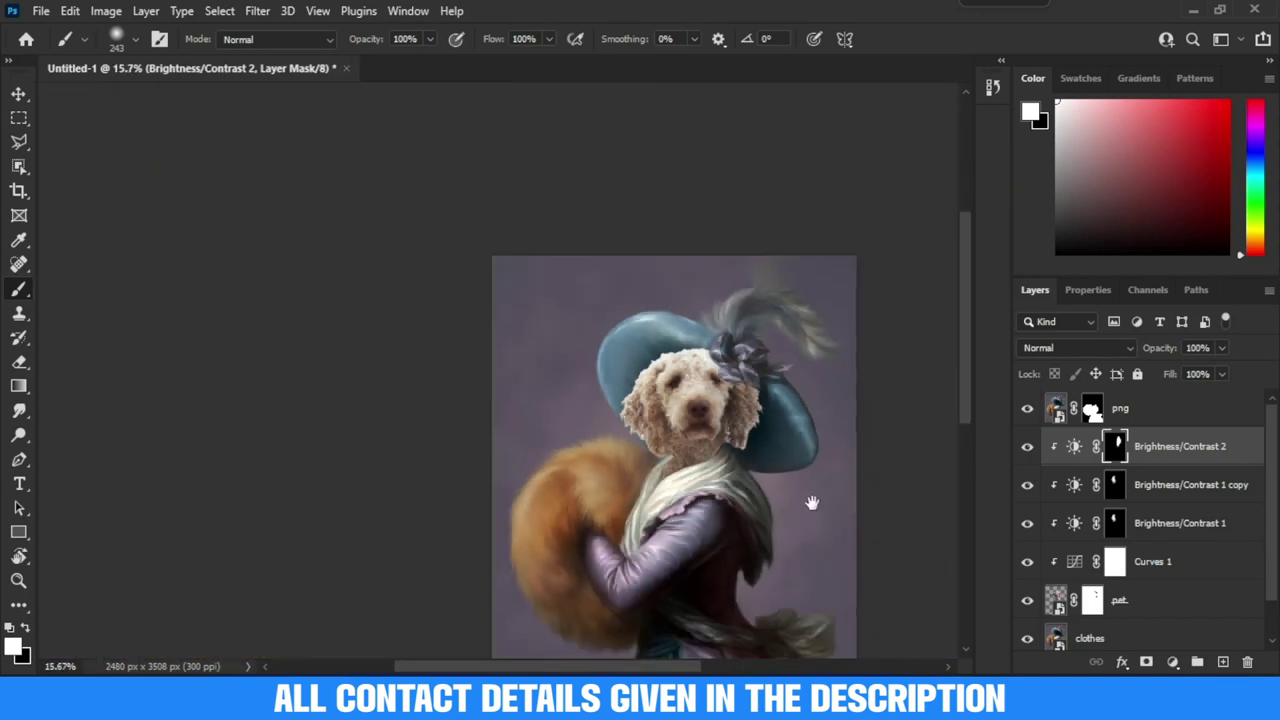
drag(665, 483, 635, 500)
scroll(570, 395, up, 3)
scroll(600, 420, up, 1)
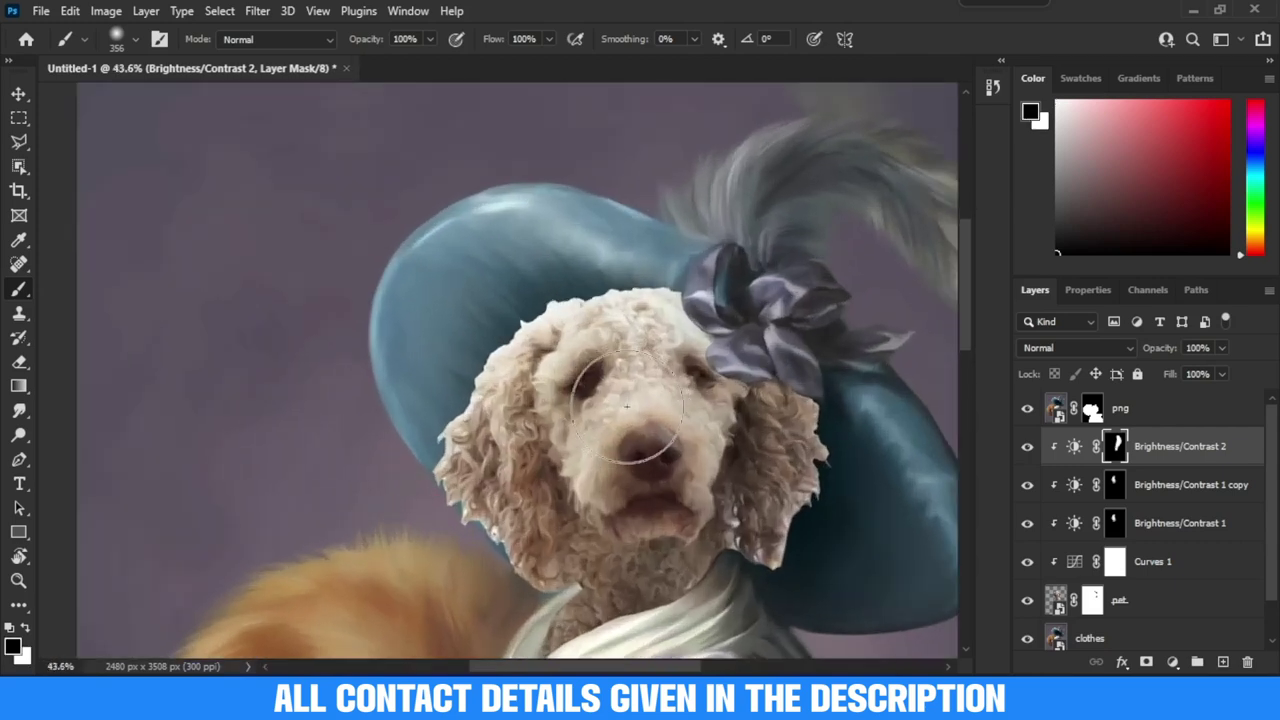
scroll(700, 460, down, 1)
scroll(757, 487, down, 2)
scroll(757, 487, up, 1)
scroll(505, 364, down, 1)
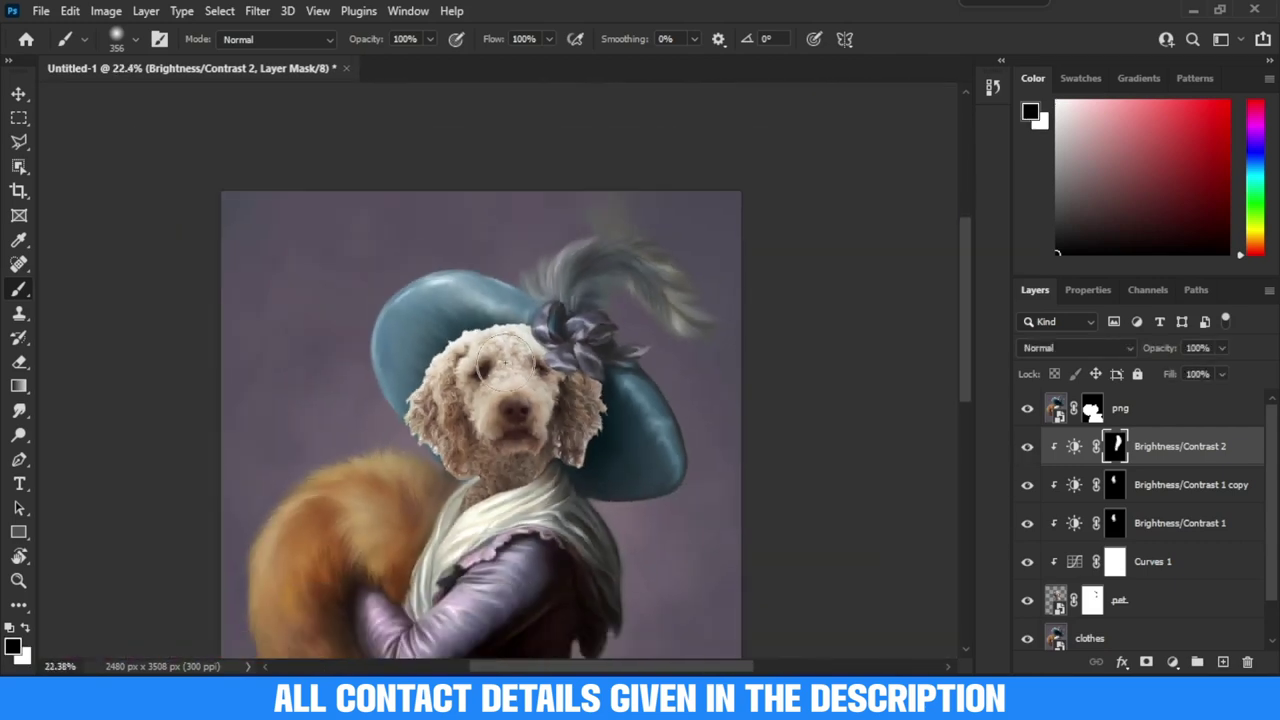
scroll(677, 486, down, 1)
scroll(831, 463, down, 1)
scroll(1159, 561, down, 1)
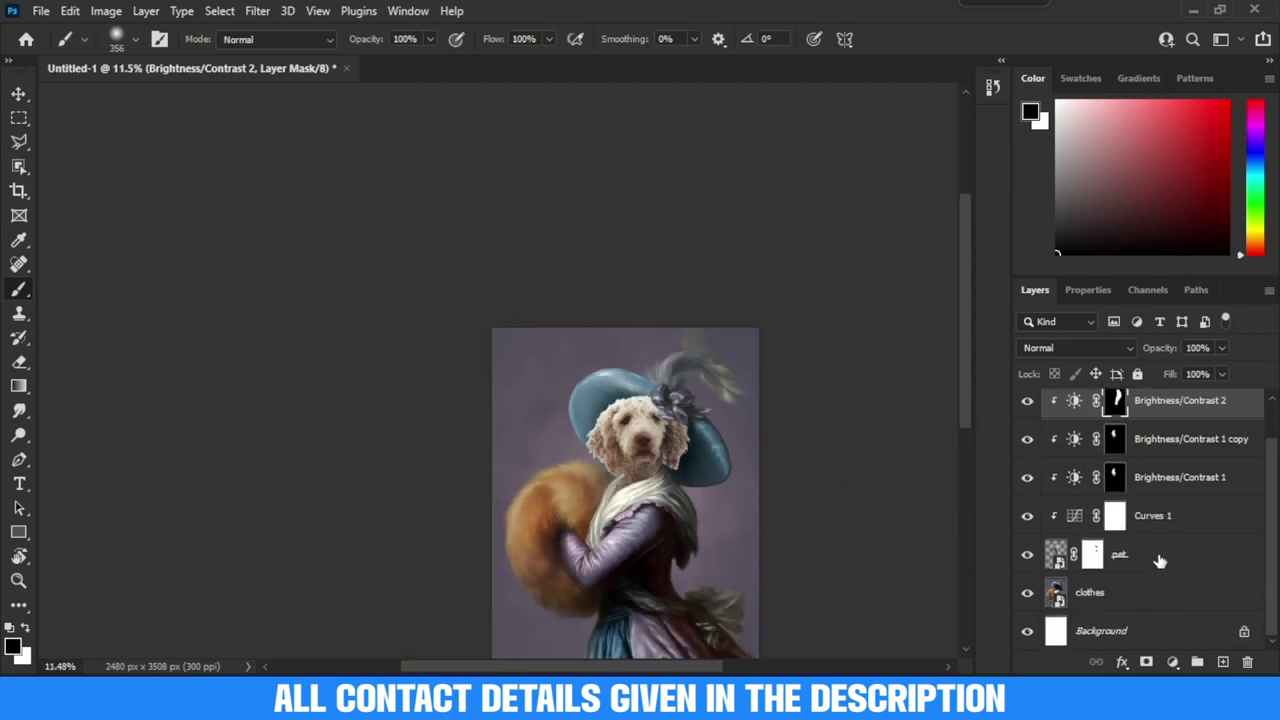
drag(1216, 652, 1218, 658)
Move the pet copy to the top, clip Brightness/Contrast 2, and add Layer 1 above the pet layer
key(ctrl+shift+bracketright)
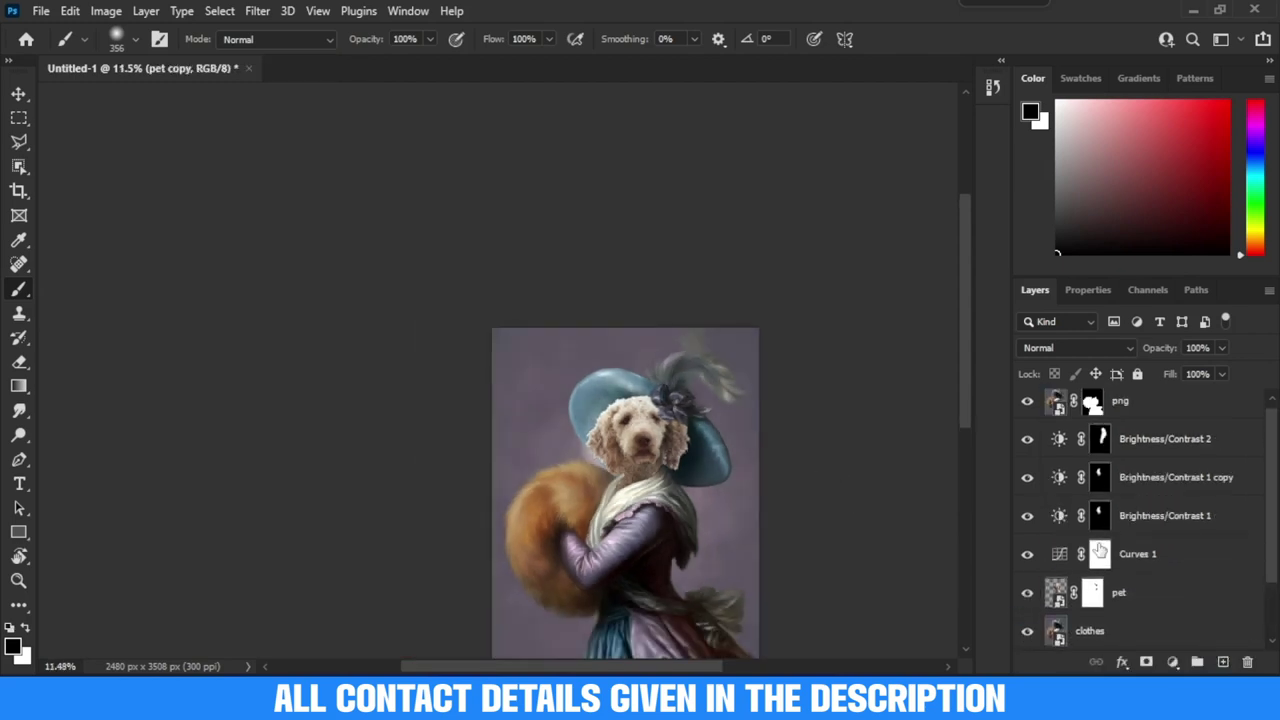
alt+click(1056, 452)
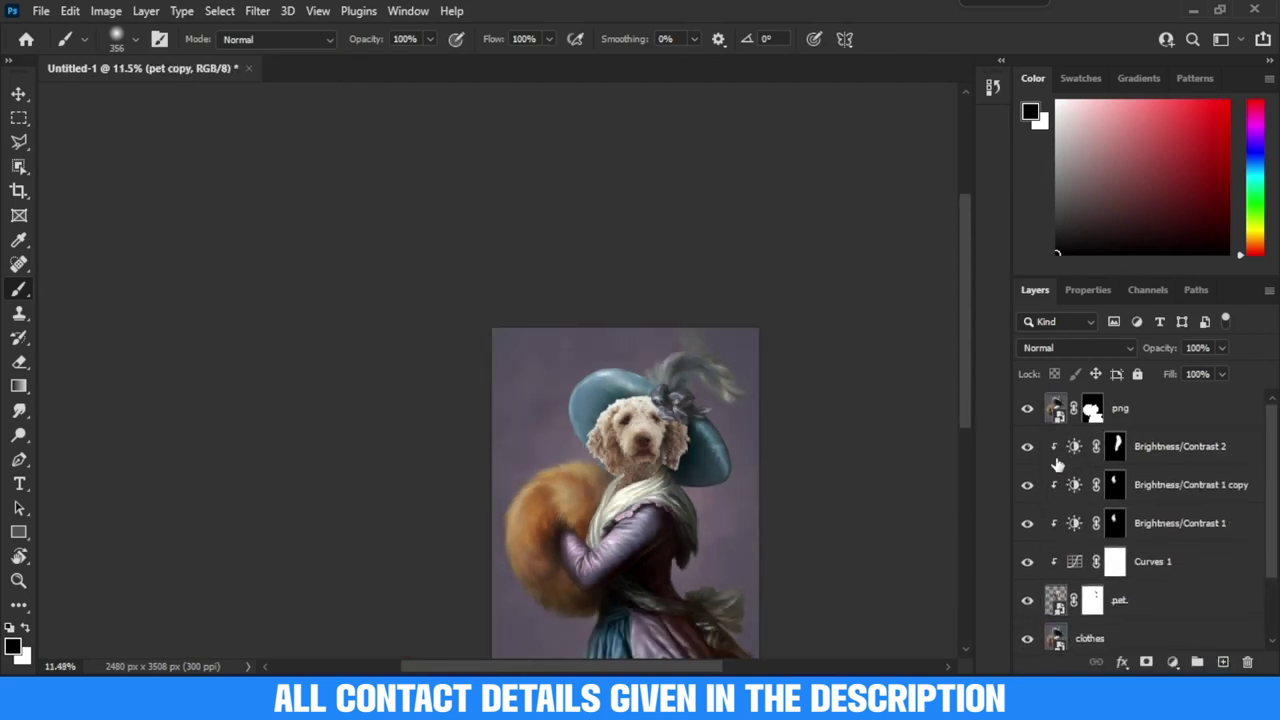
ctrl+click(1222, 662)
drag(1108, 455, 1122, 625)
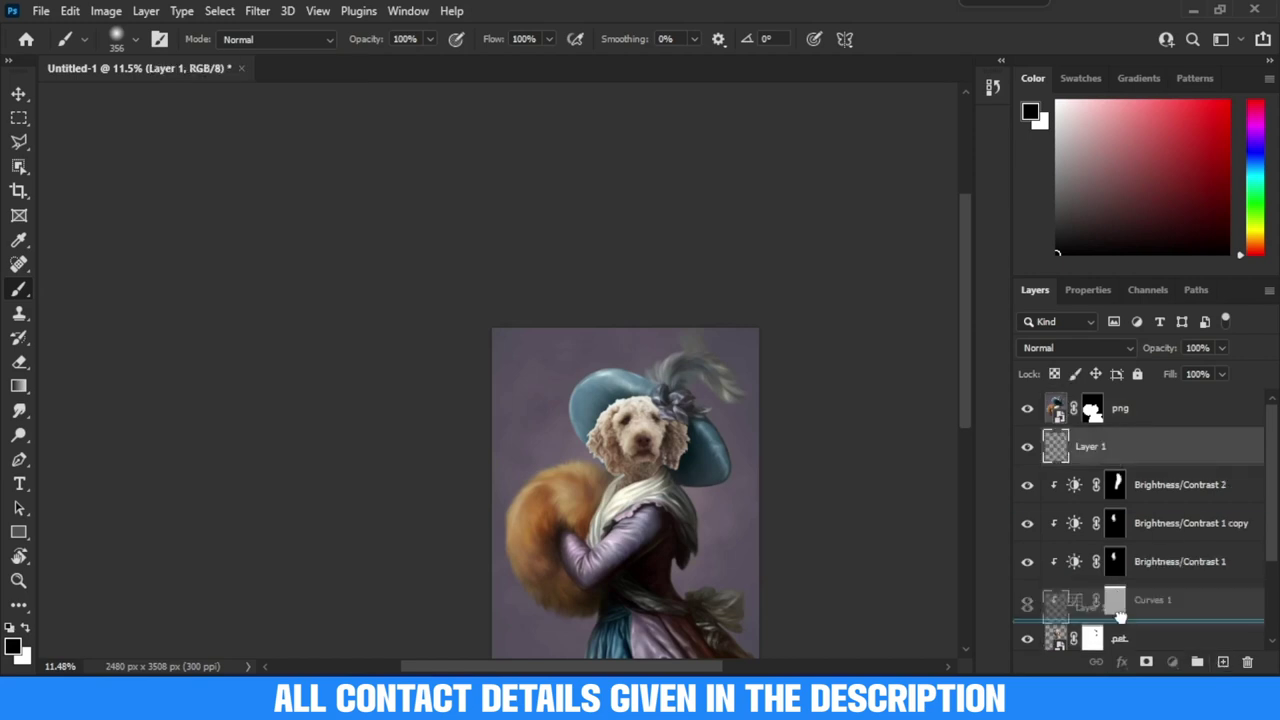
Paint shading along the bow's left edge with a smaller brush on Layer 1
scroll(655, 350, up, 3)
scroll(655, 350, up, 4)
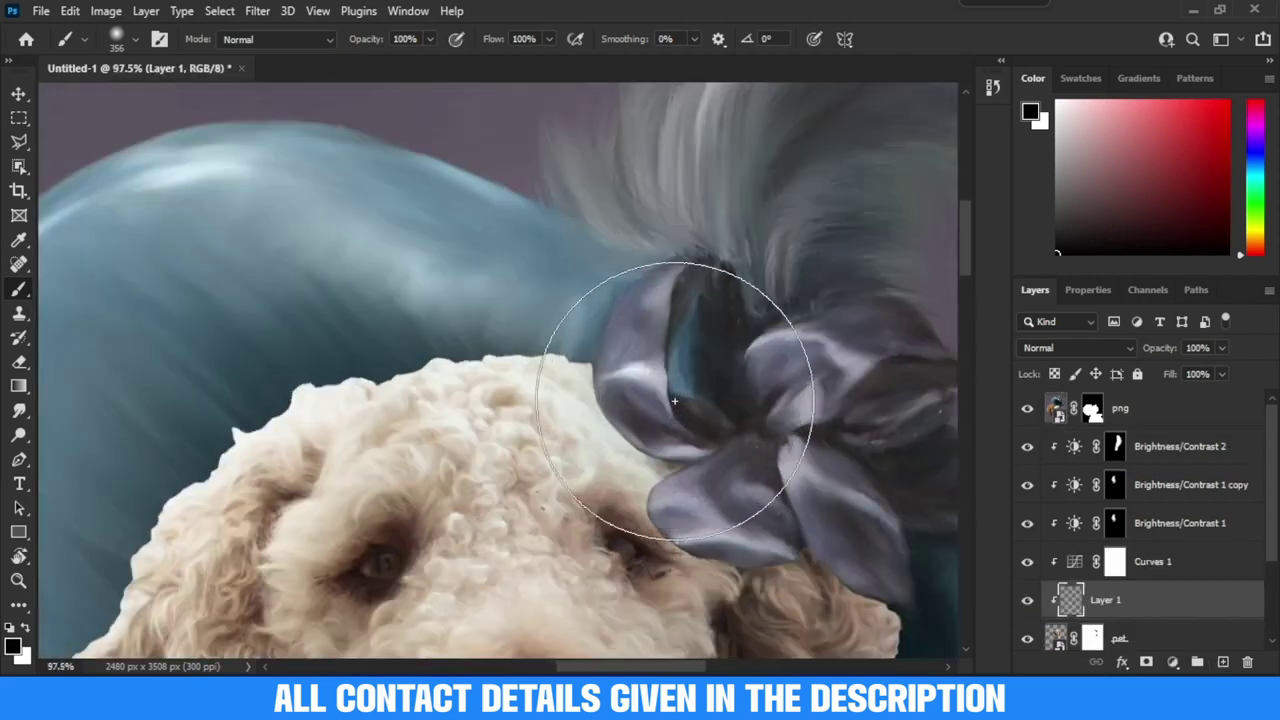
scroll(655, 350, up, 3)
key(bracketleft)
key(bracketleft)
key(bracketleft)
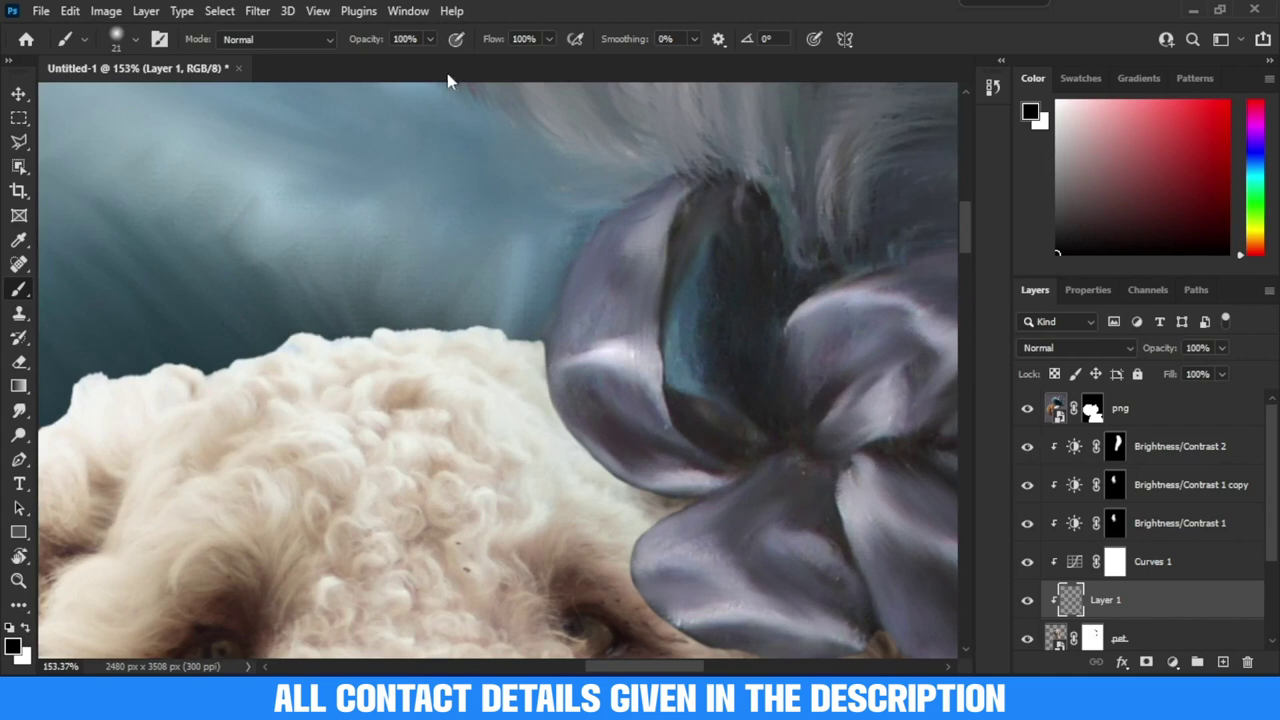
scroll(466, 294, up, 2)
scroll(466, 294, up, 1)
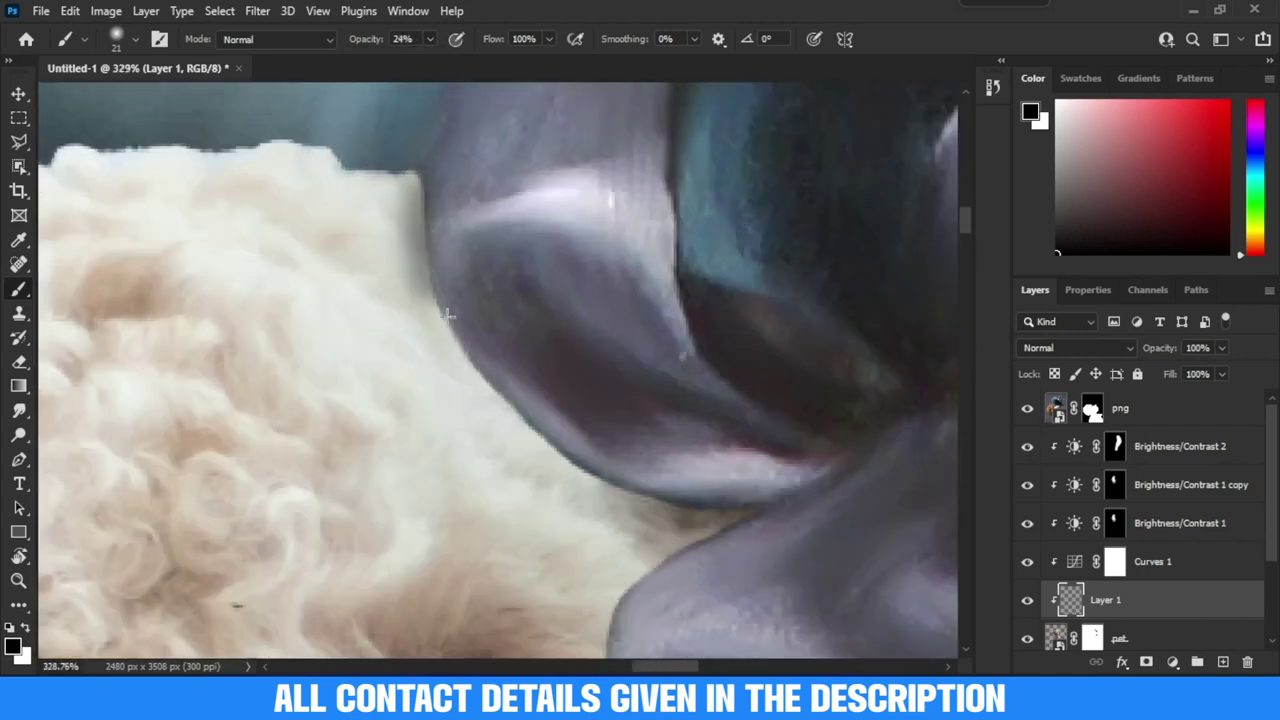
scroll(389, 251, down, 2)
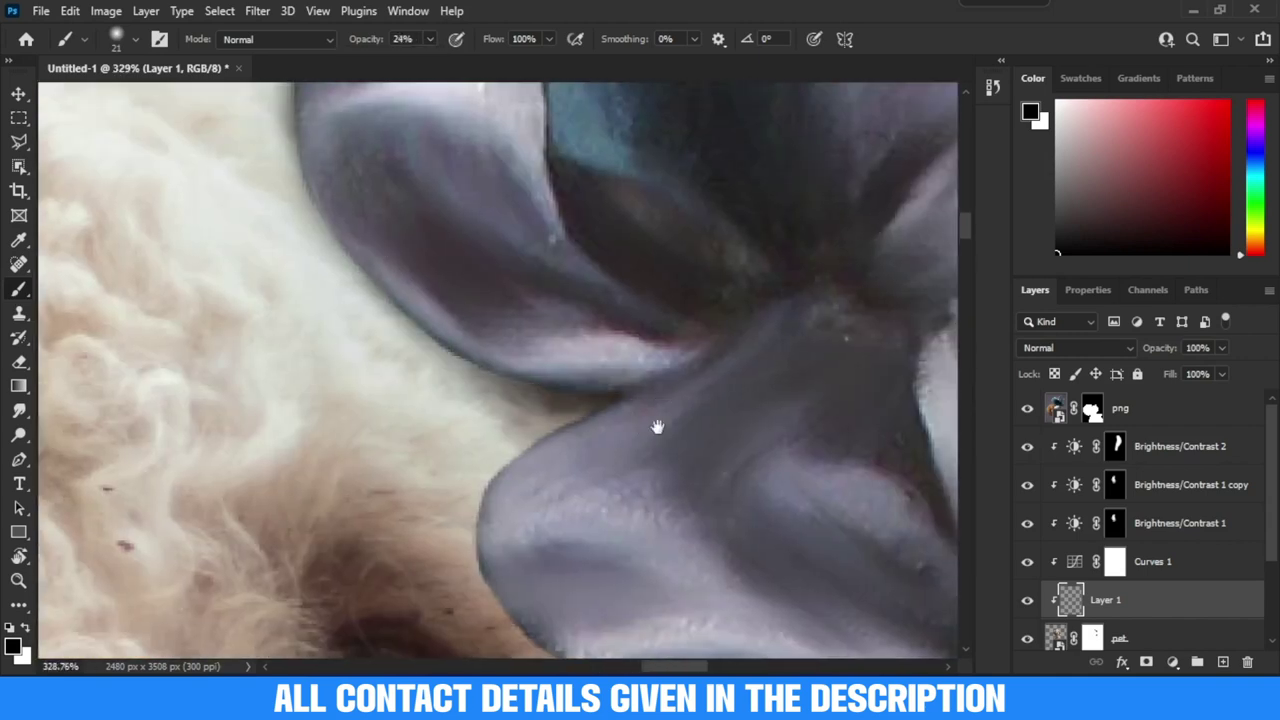
scroll(657, 423, down, 2)
drag(496, 415, 523, 221)
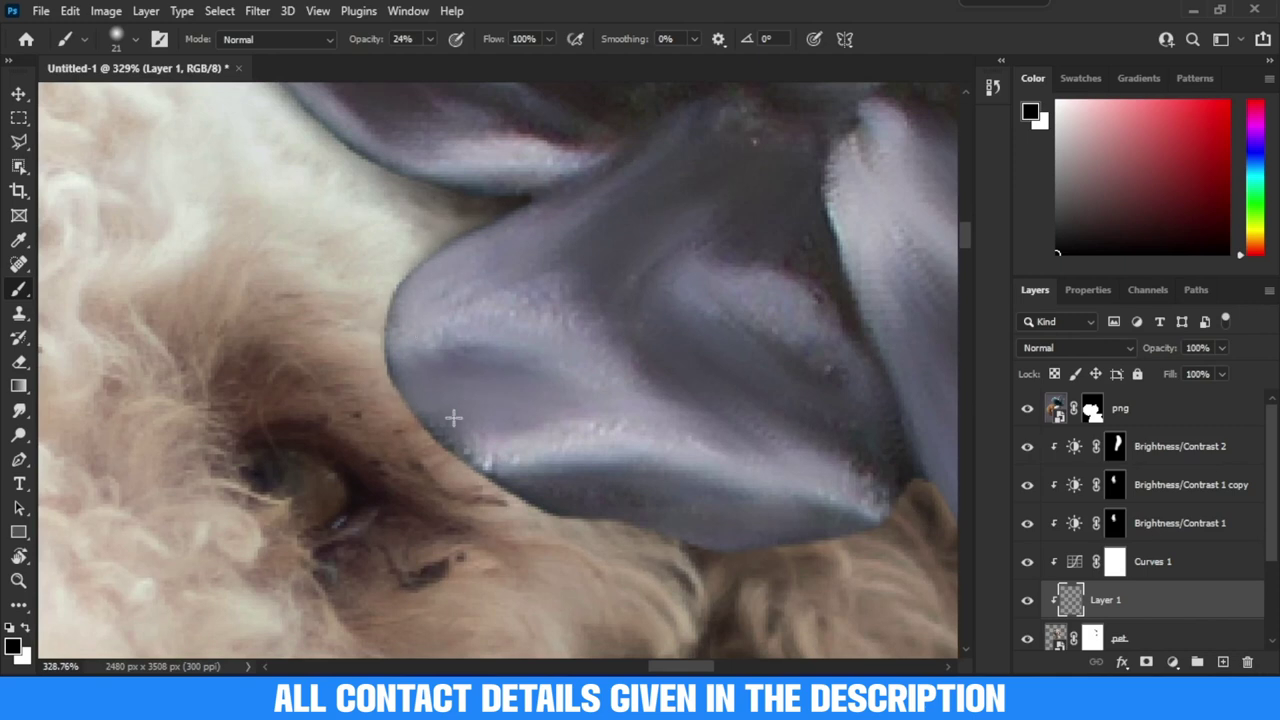
scroll(614, 521, down, 2)
drag(829, 364, 528, 301)
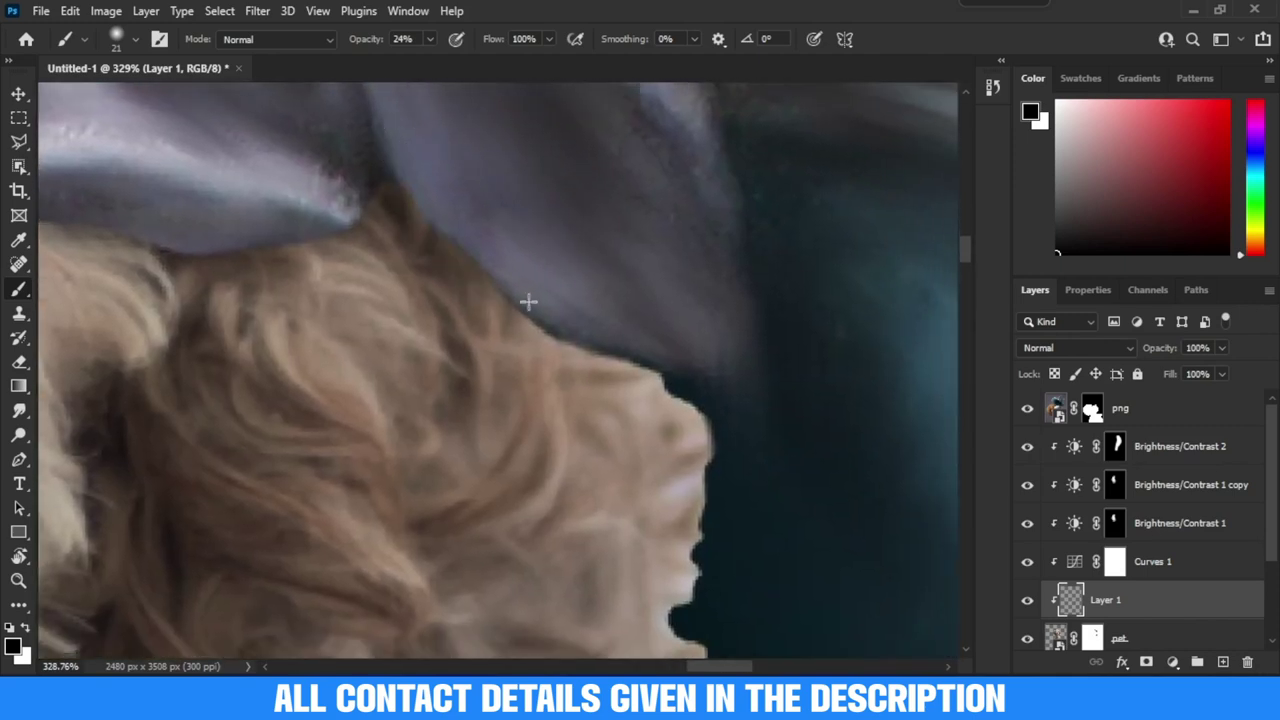
scroll(720, 345, down, 5)
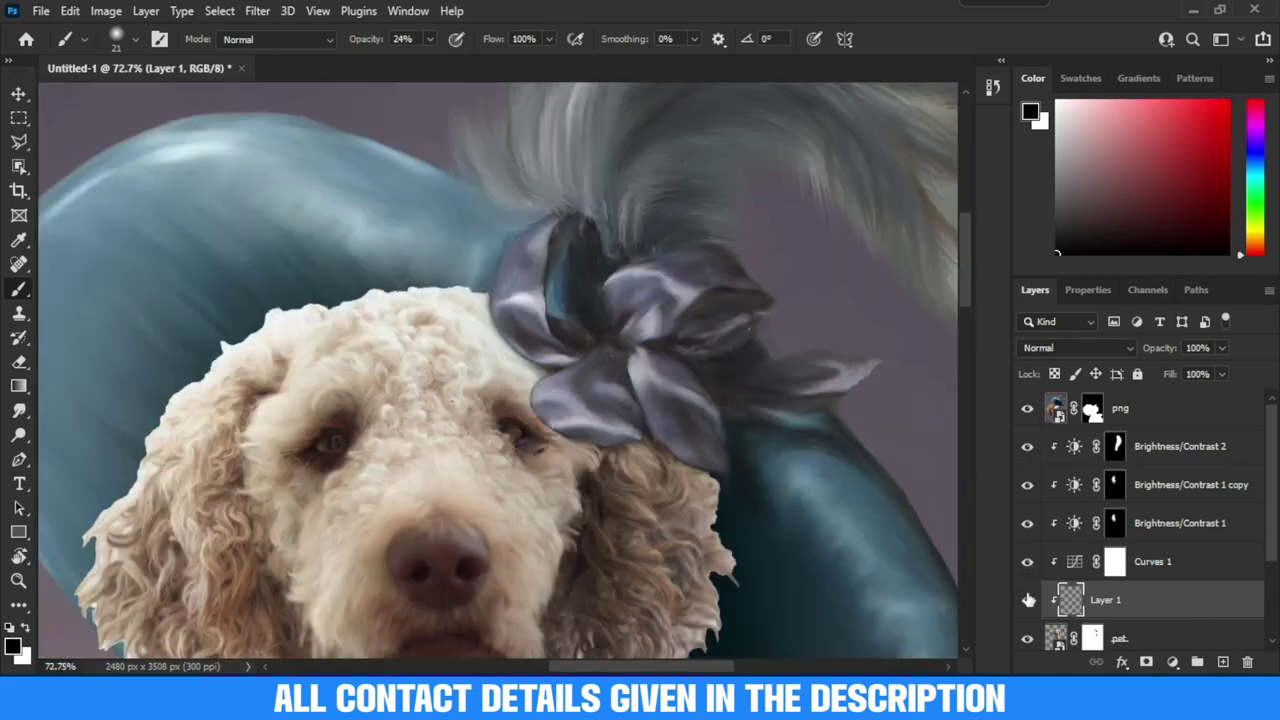
scroll(409, 234, up, 2)
scroll(409, 234, up, 2)
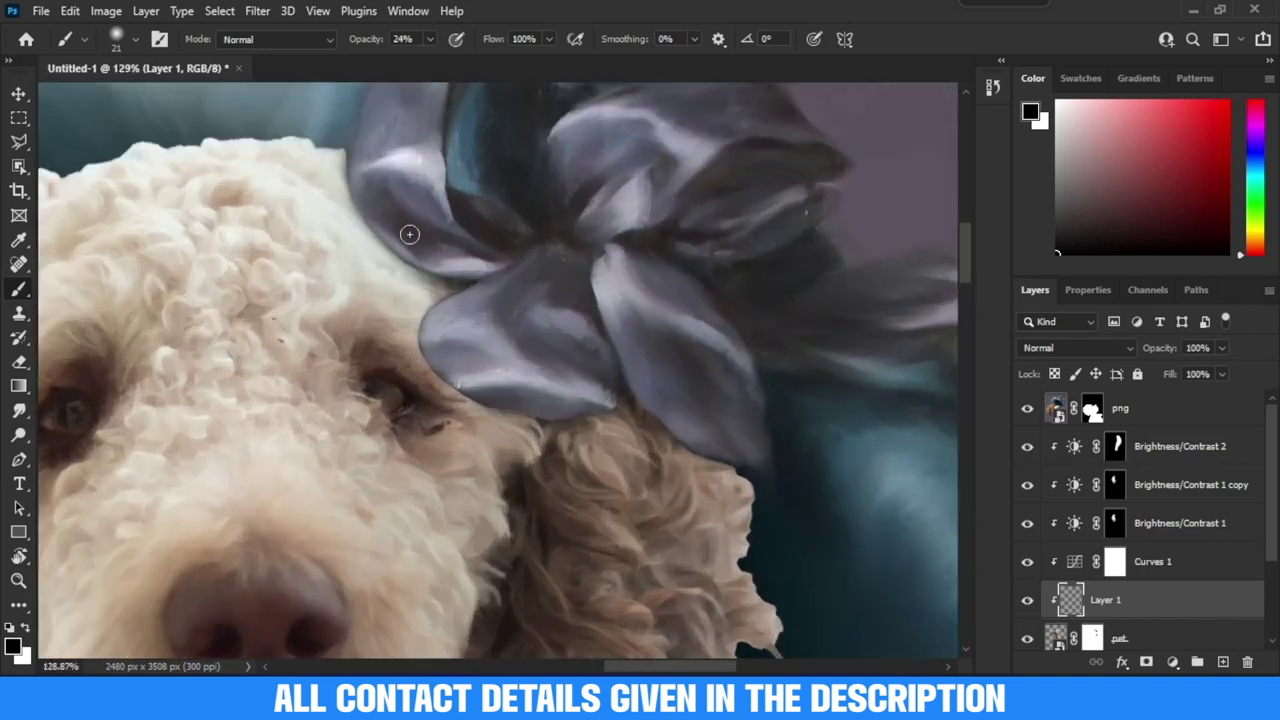
scroll(414, 297, up, 3)
scroll(417, 304, down, 8)
scroll(417, 304, down, 1)
scroll(372, 290, up, 4)
scroll(372, 292, up, 1)
scroll(372, 293, down, 4)
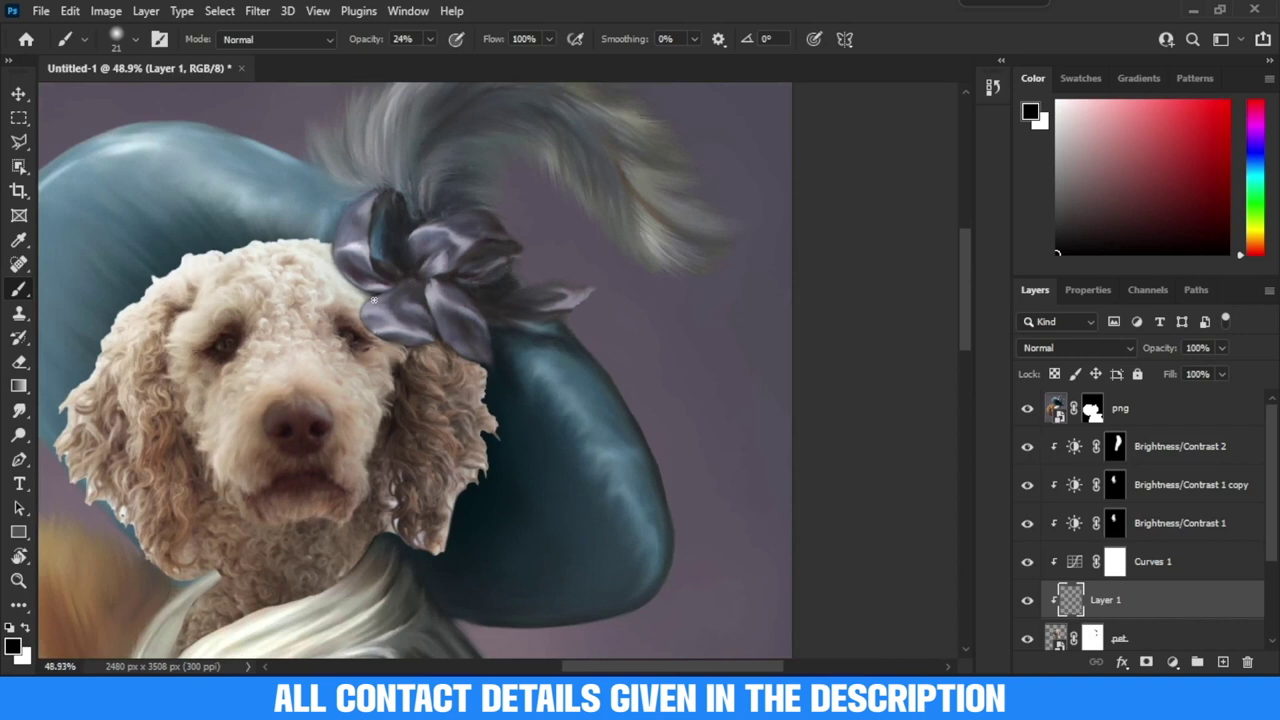
Rasterize the pet layer so it can be smudged
click(1158, 637)
right_click(1158, 637)
right_click(1158, 637)
click(952, 365)
scroll(300, 400, up, 2)
scroll(300, 400, up, 2)
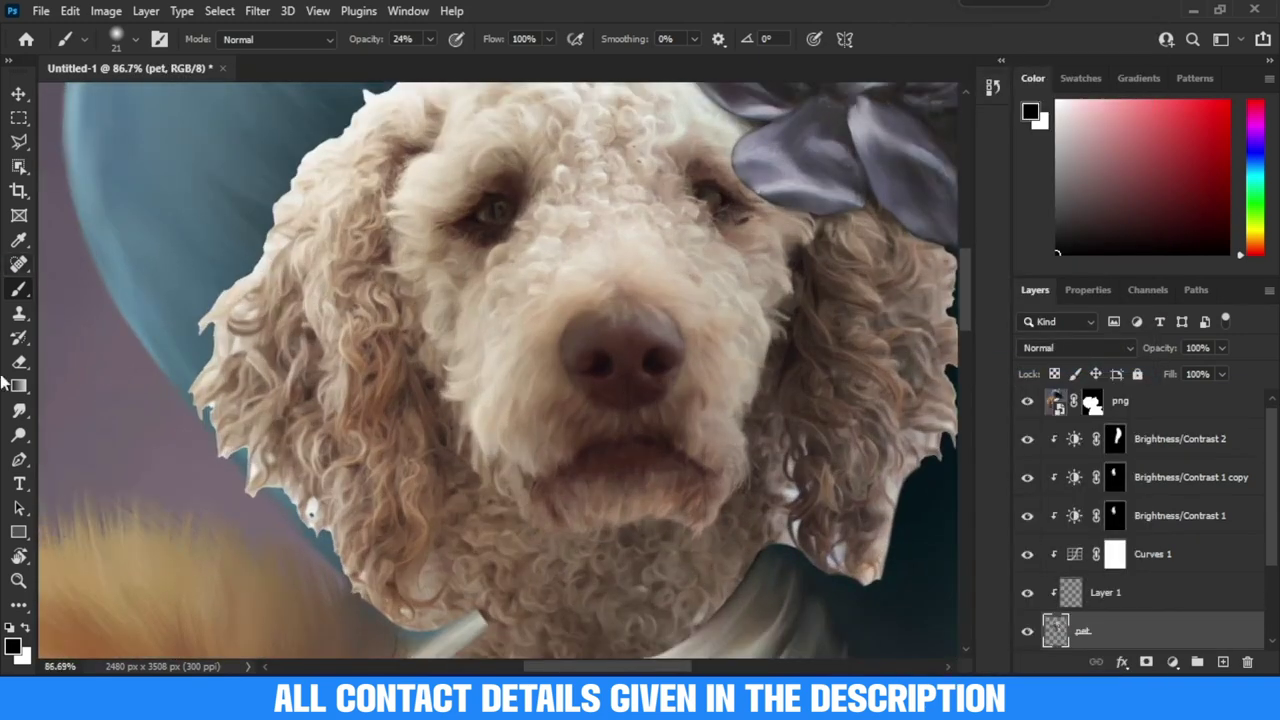
Smudge the curly fur edge beside the collar with the Smudge tool
click(19, 410)
scroll(400, 300, up, 1)
scroll(400, 260, up, 2)
scroll(408, 248, down, 2)
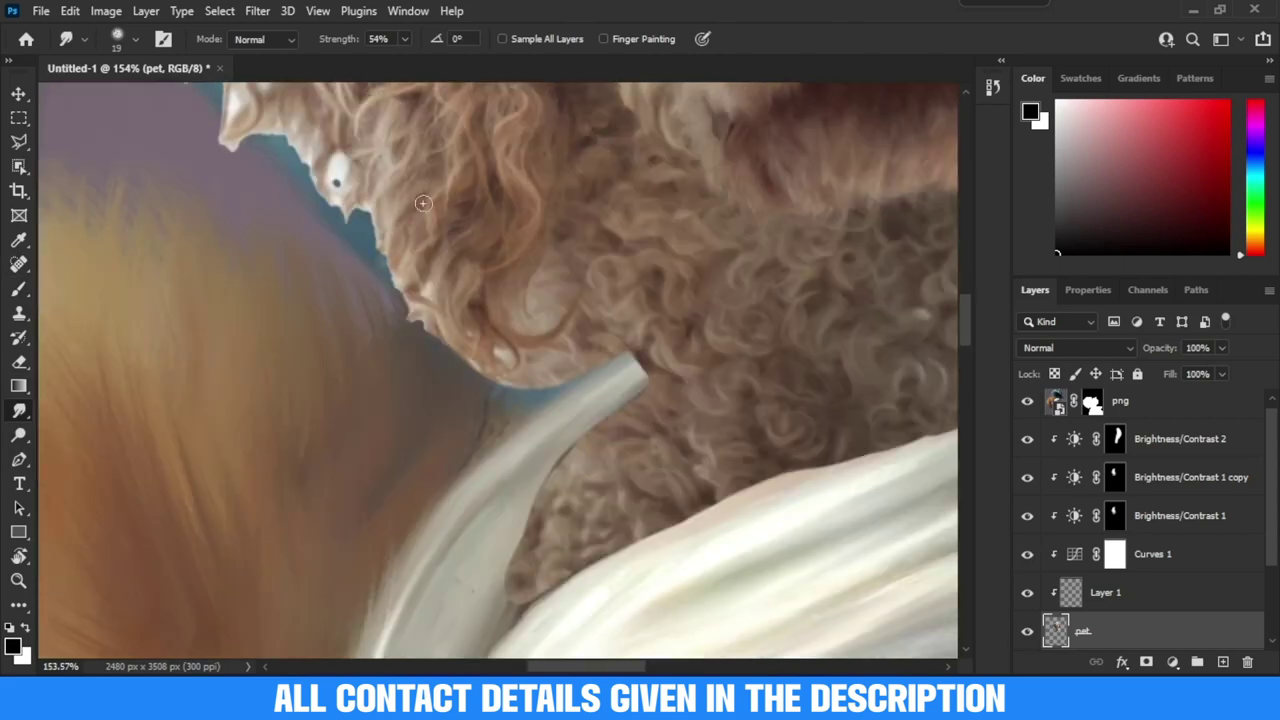
drag(395, 240, 447, 386)
scroll(462, 395, down, 2)
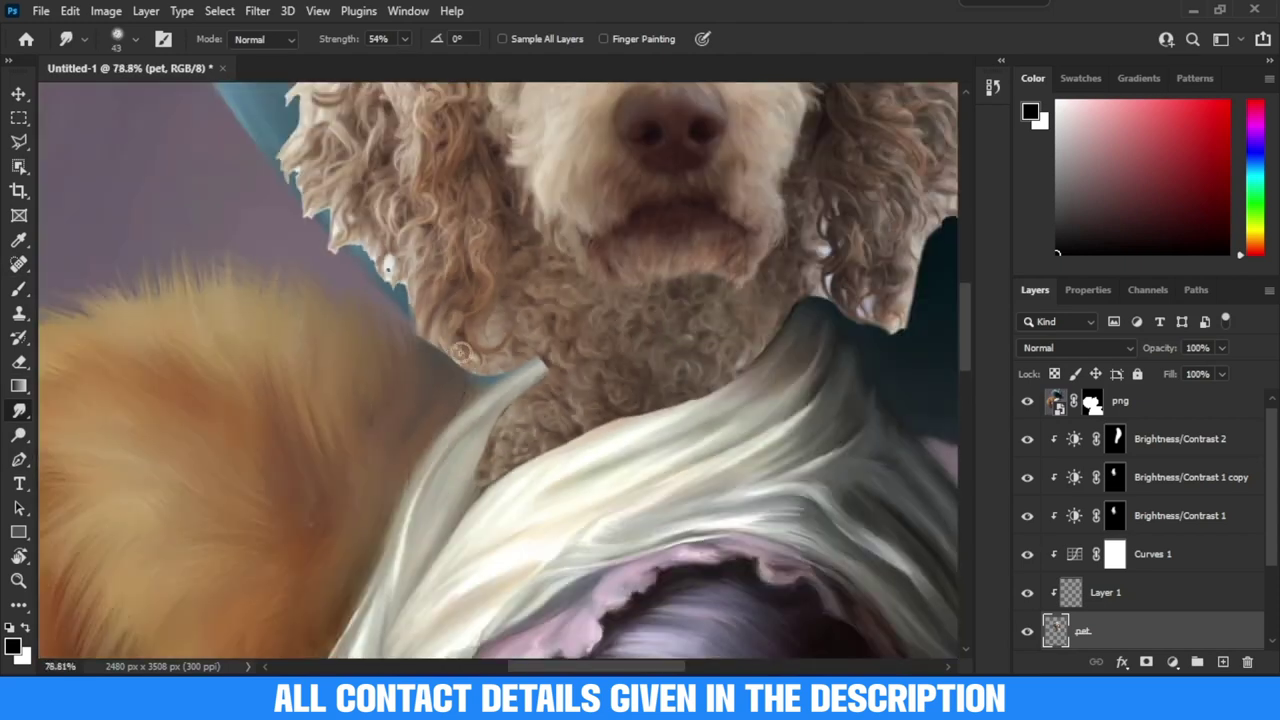
scroll(462, 390, down, 2)
scroll(463, 375, up, 3)
scroll(465, 360, up, 2)
scroll(463, 355, down, 2)
scroll(455, 340, down, 2)
scroll(440, 314, up, 4)
scroll(440, 314, up, 3)
scroll(460, 300, left, 3)
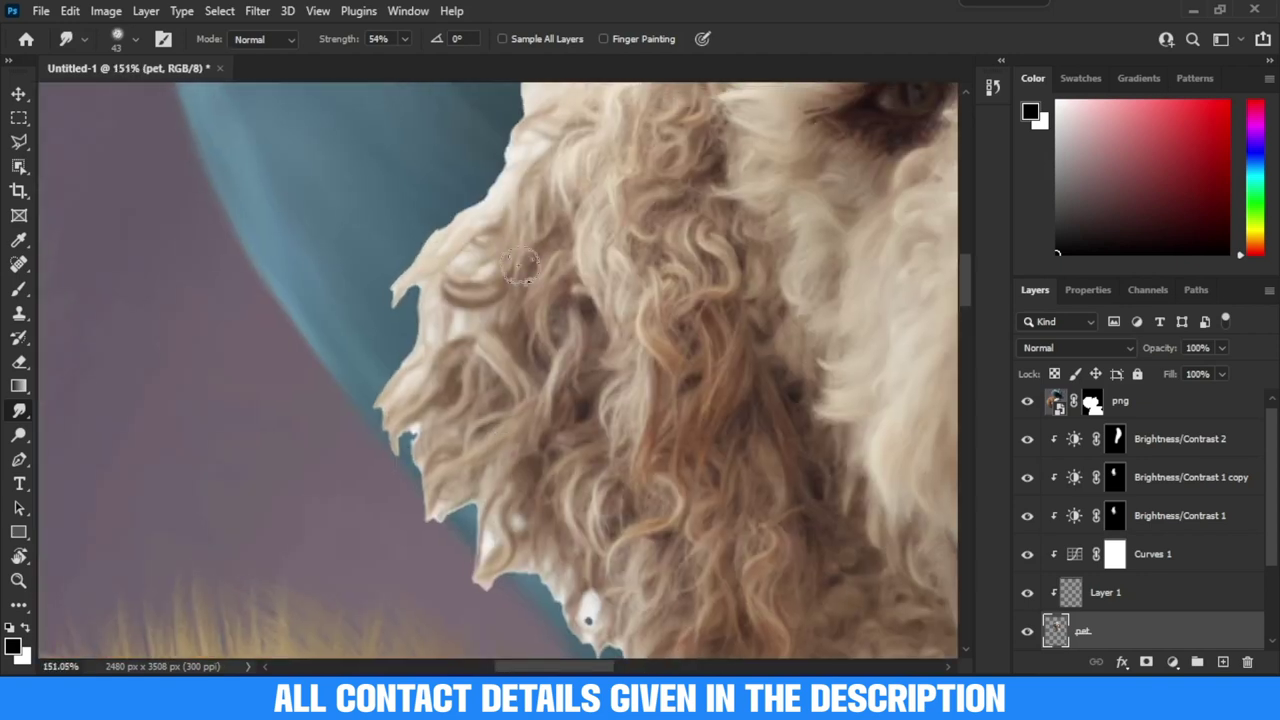
scroll(423, 363, up, 2)
scroll(480, 366, left, 2)
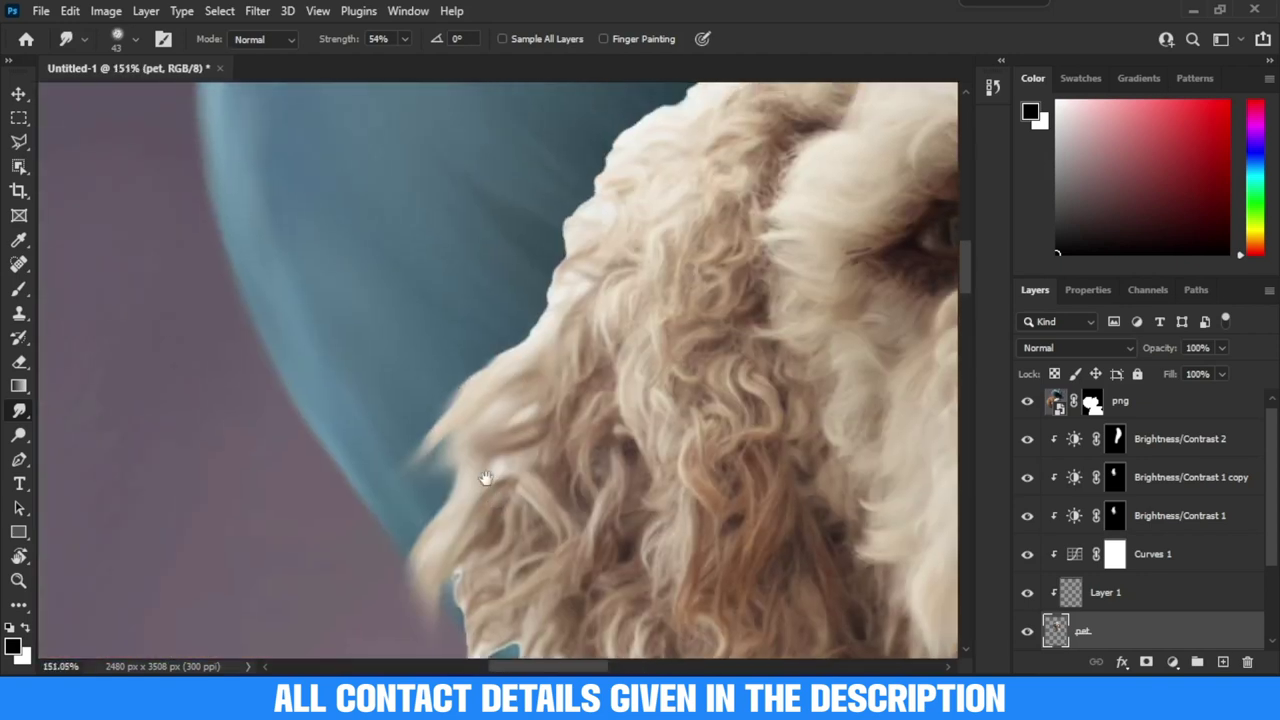
scroll(467, 457, right, 3)
scroll(463, 490, down, 2)
Move the view over the fur near the shoulder and head top
drag(566, 483, 508, 378)
scroll(553, 423, down, 5)
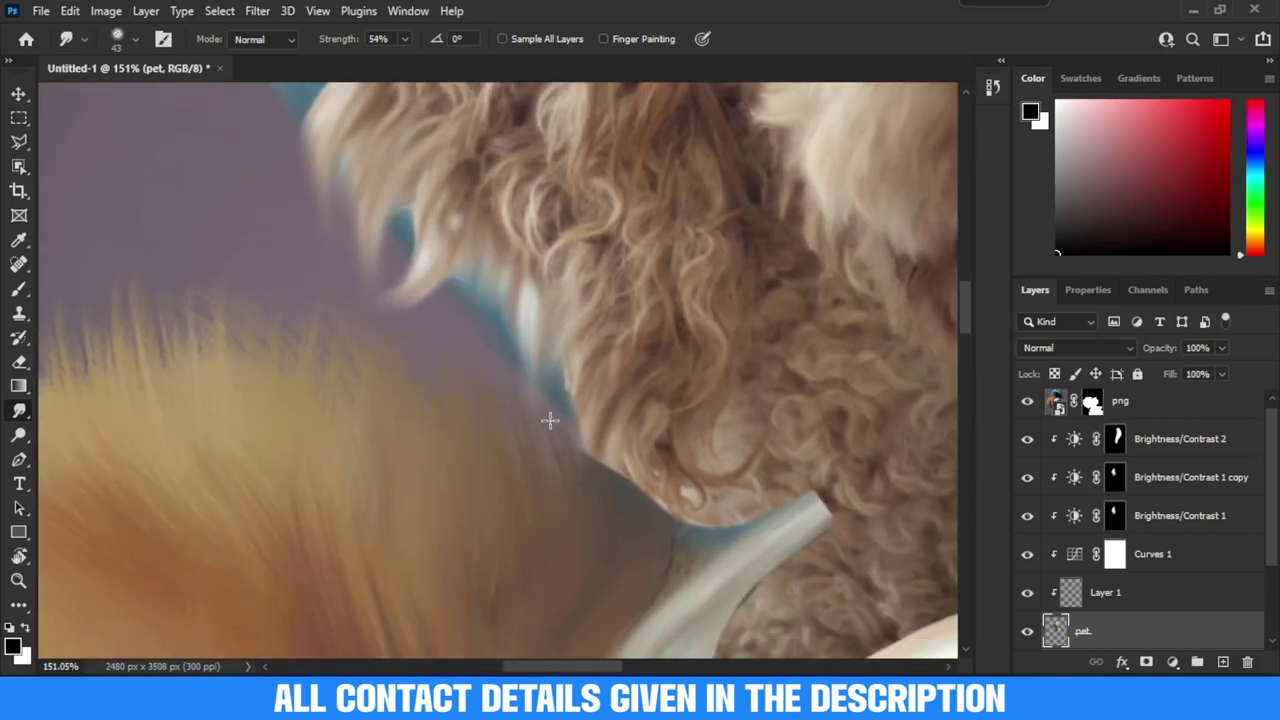
scroll(604, 283, up, 5)
scroll(517, 406, up, 5)
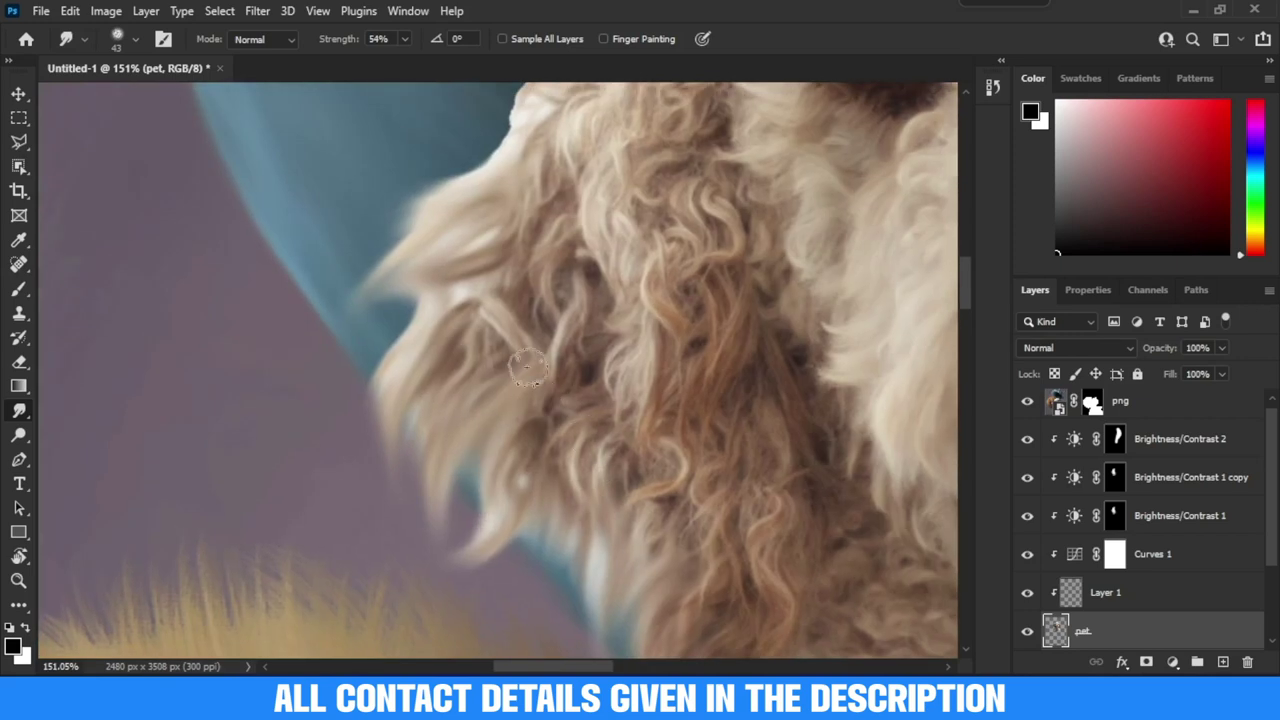
scroll(529, 351, up, 5)
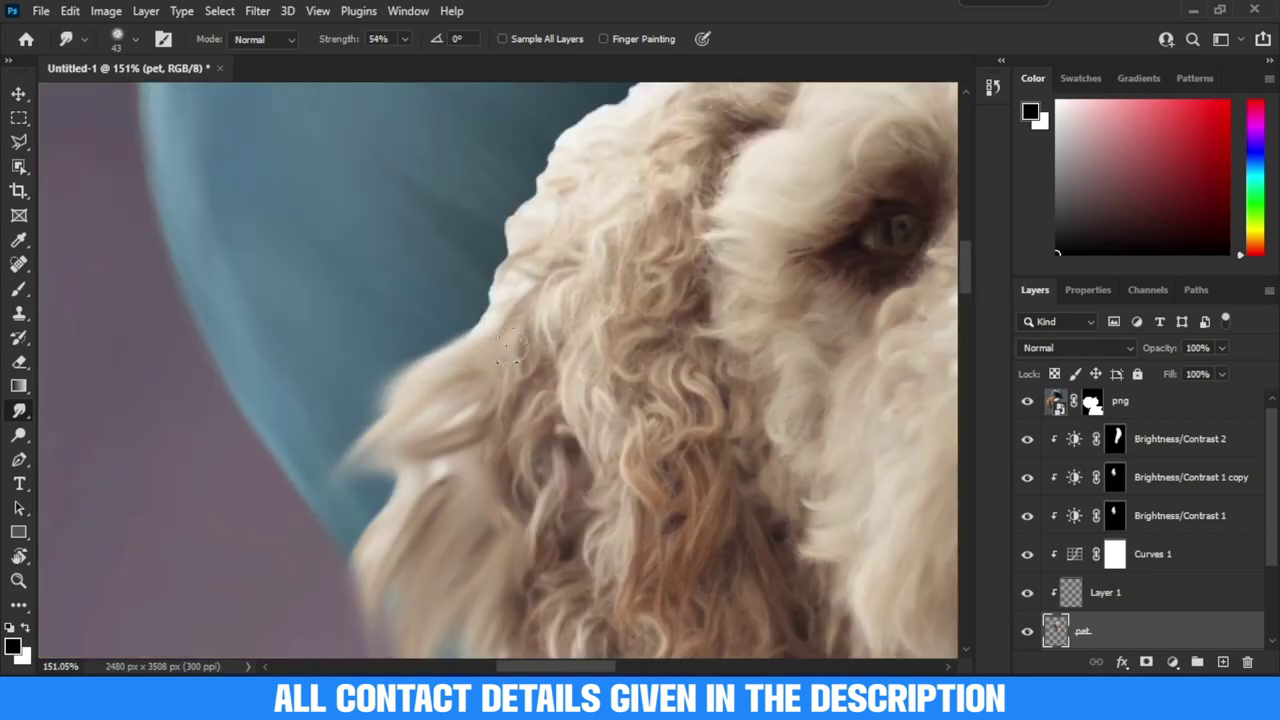
scroll(436, 476, up, 5)
scroll(511, 417, up, 3)
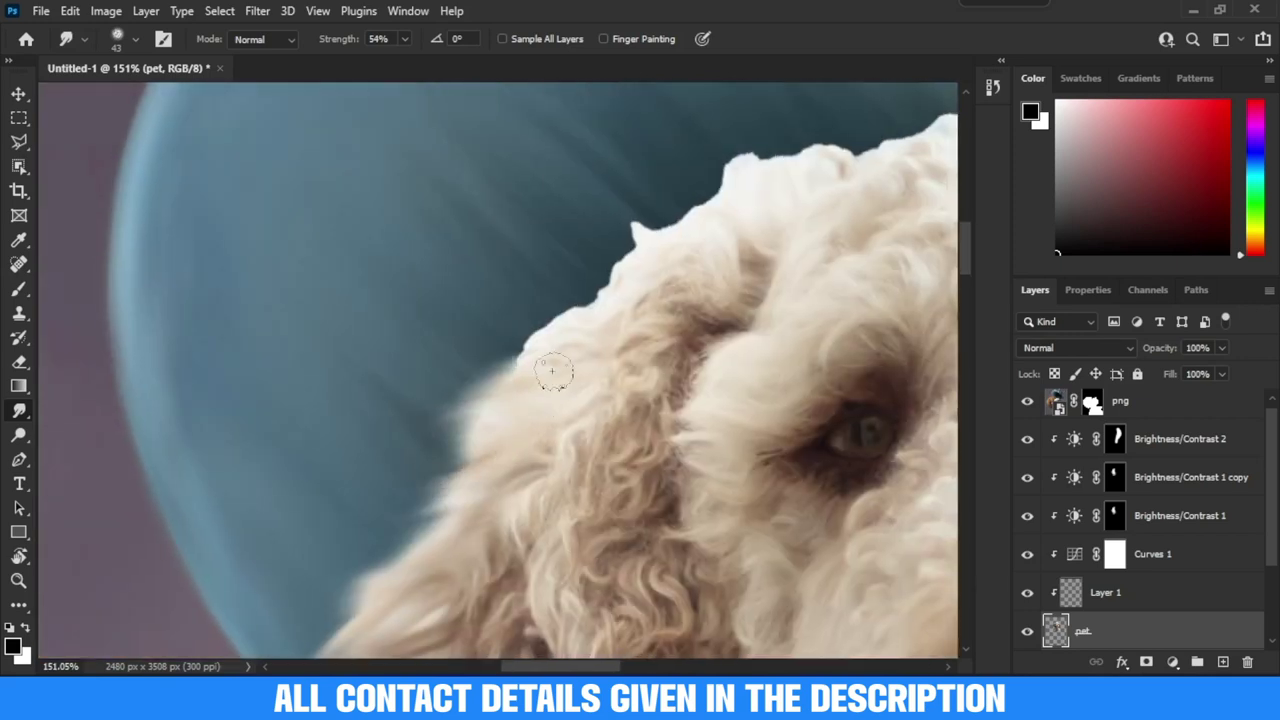
scroll(592, 313, down, 5)
scroll(476, 212, up, 2)
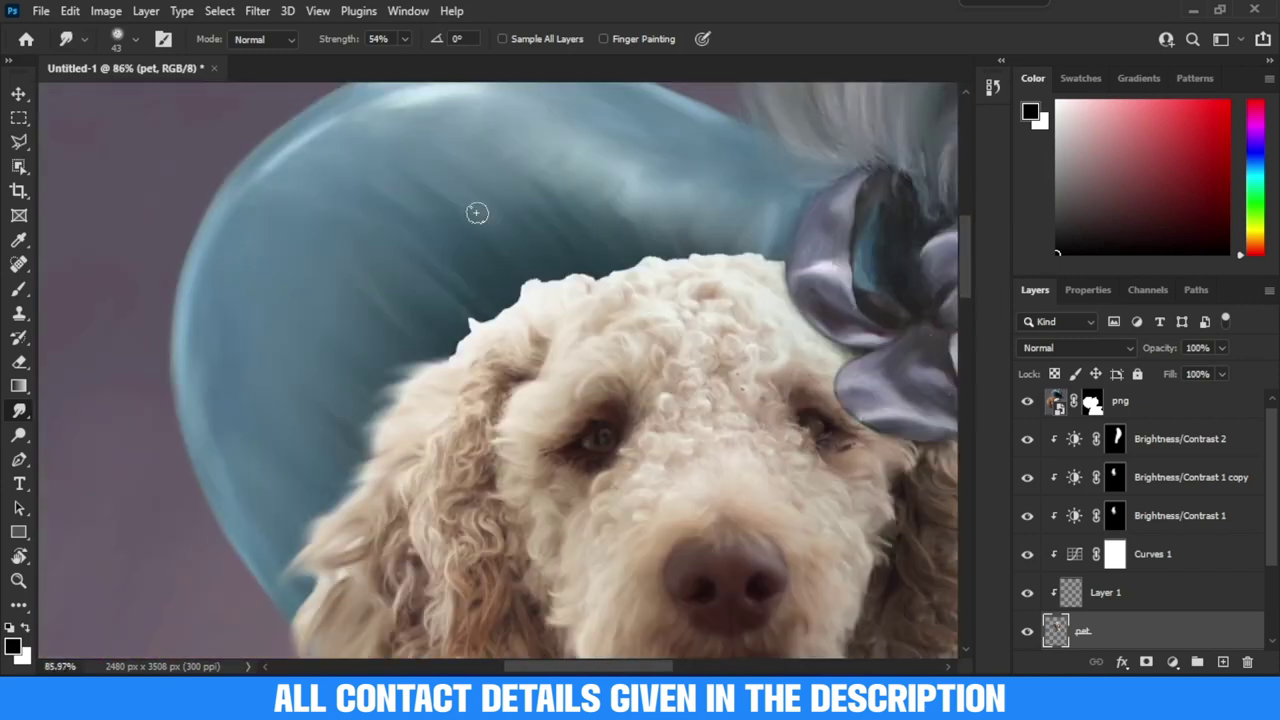
scroll(700, 270, up, 5)
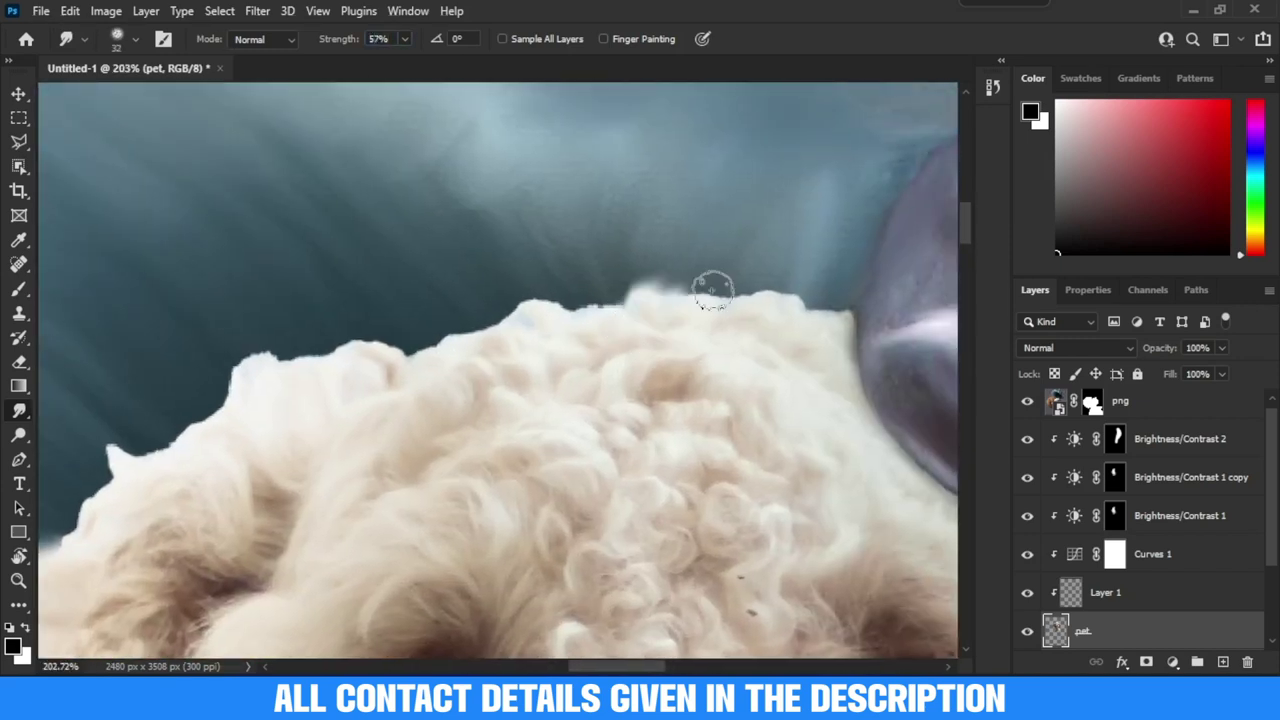
scroll(500, 330, left, 3)
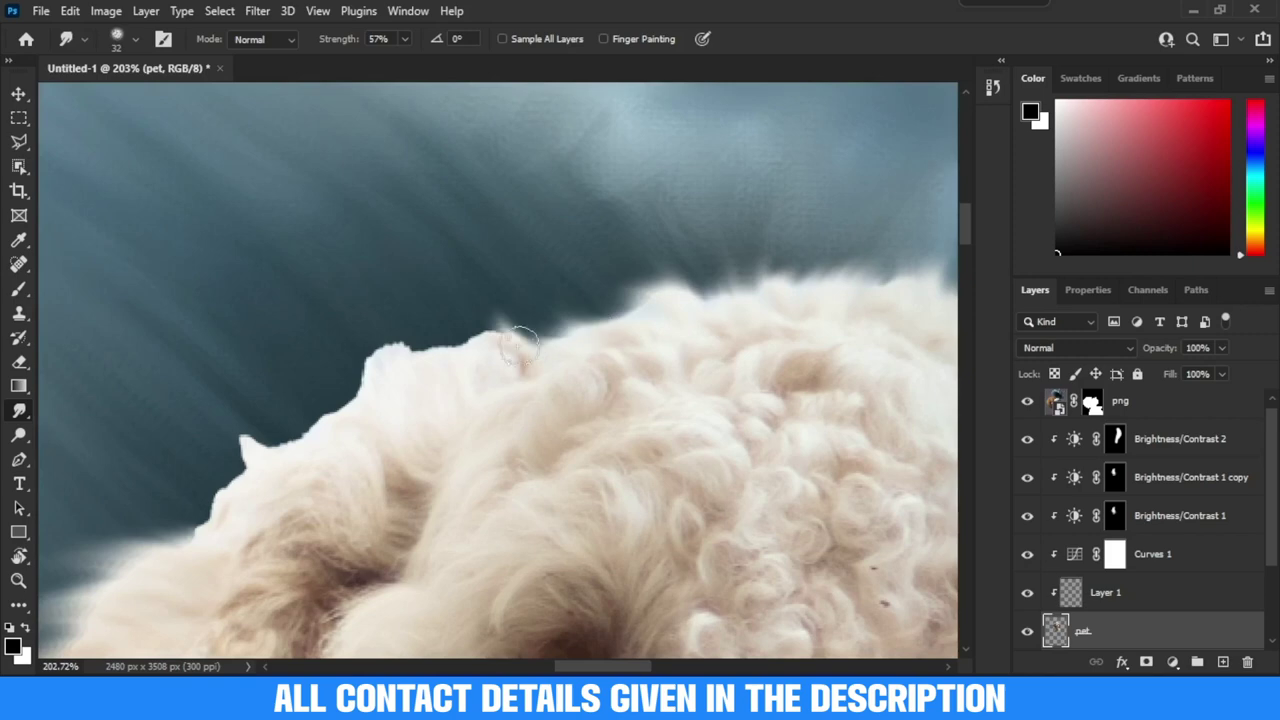
scroll(529, 354, up, 1)
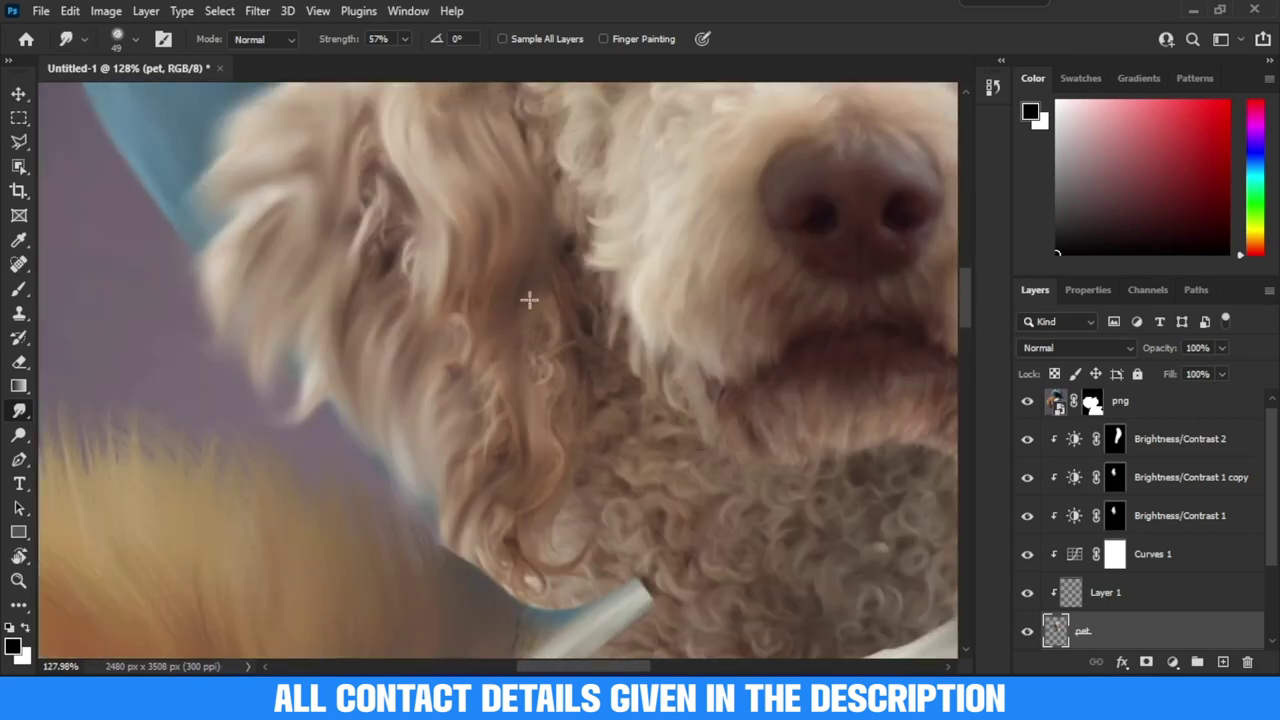
Smudge the dog's ear fur into soft streaks toward the collar
drag(529, 299, 402, 496)
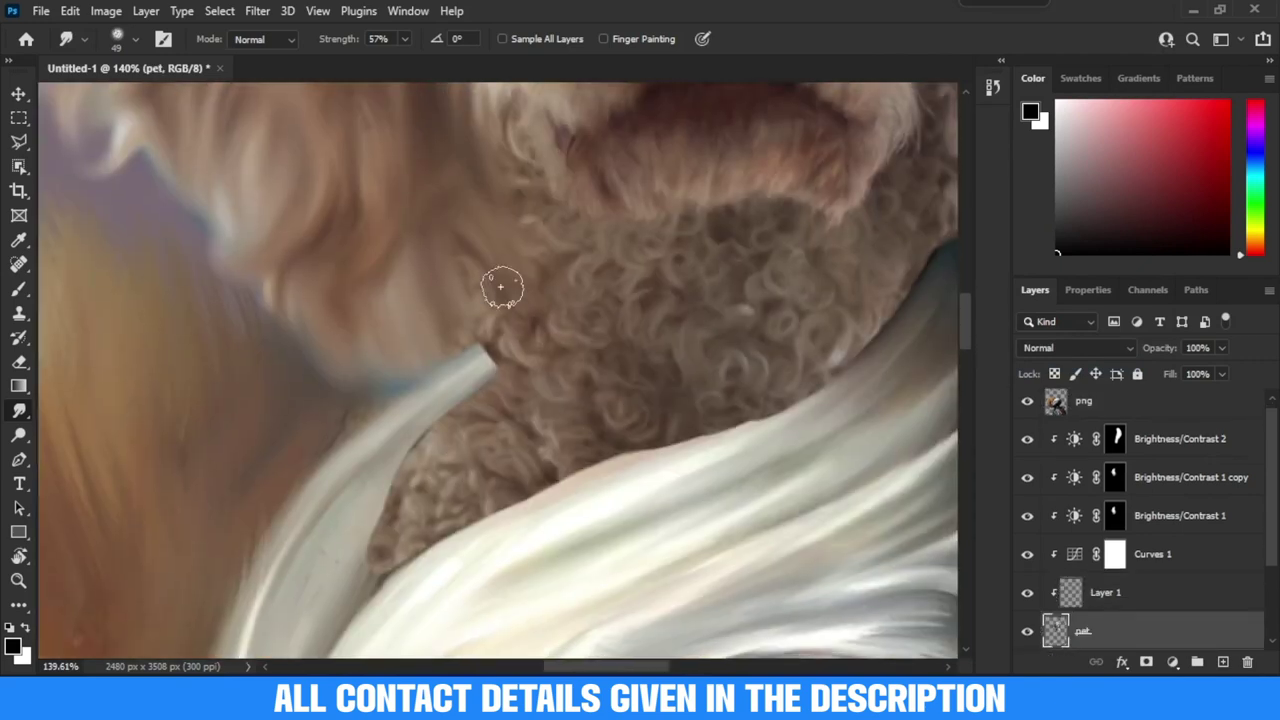
scroll(574, 400, up, 2)
scroll(506, 411, right, 3)
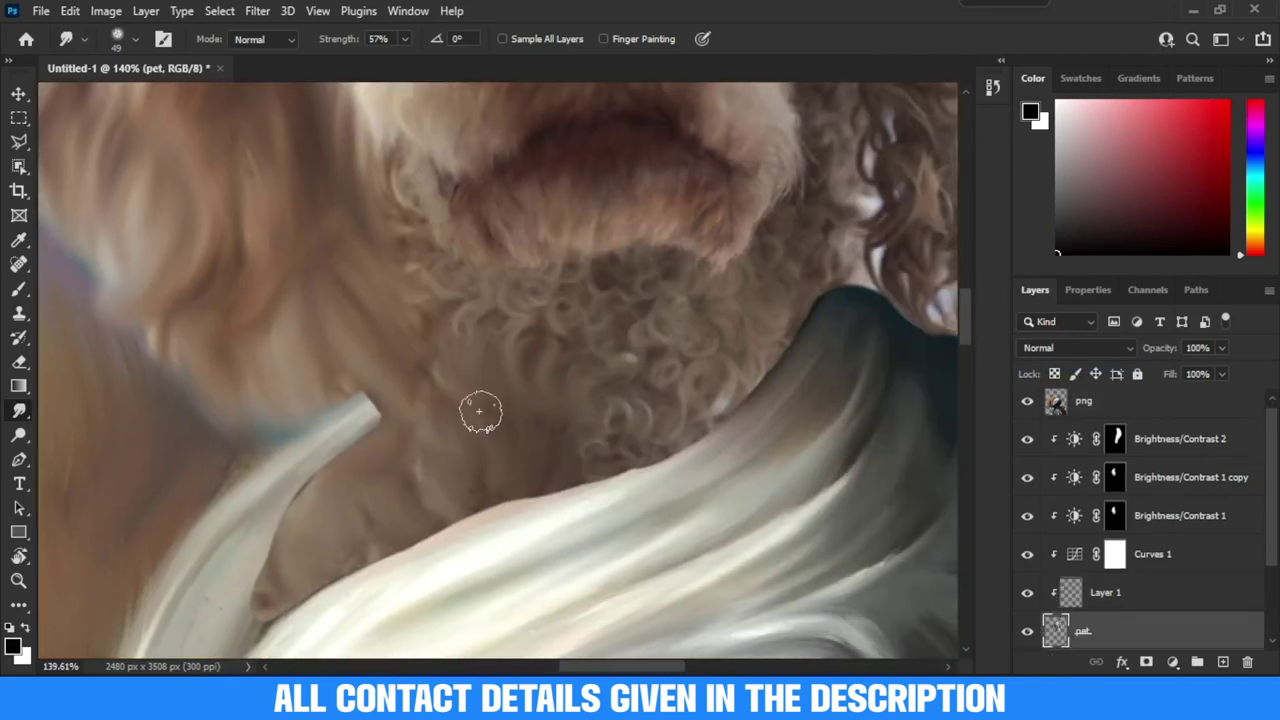
scroll(358, 446, down, 3)
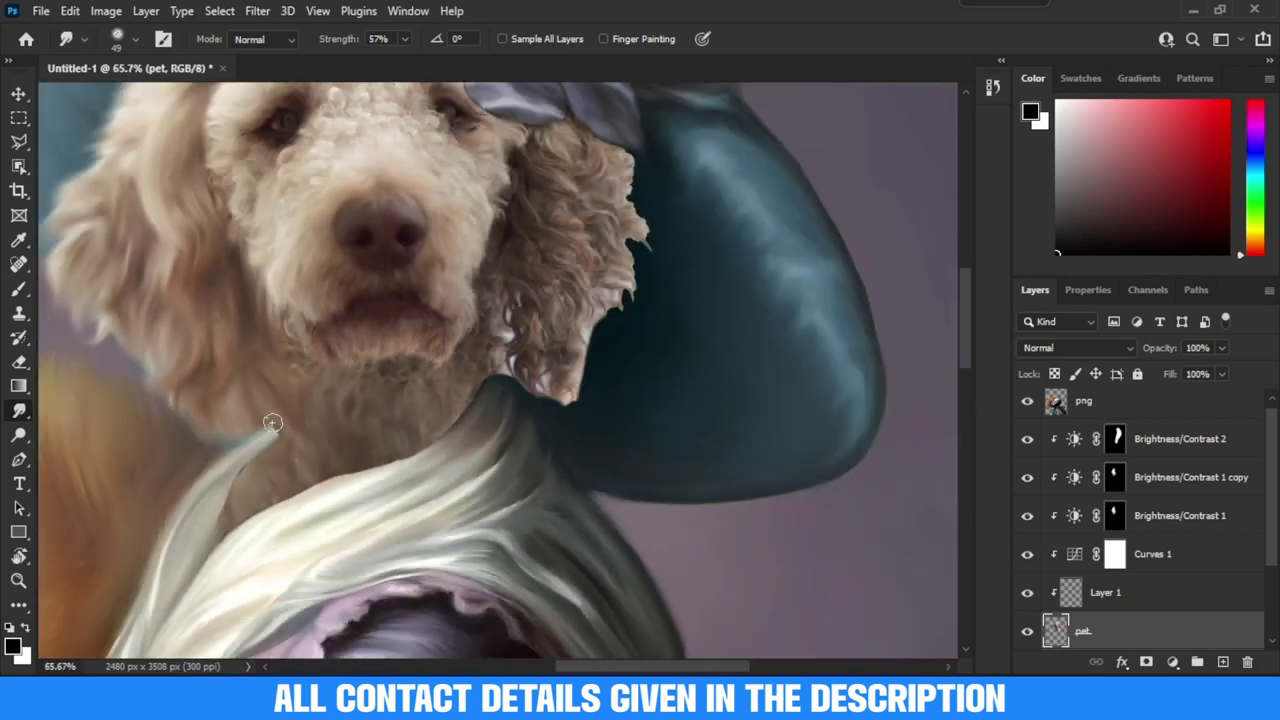
scroll(446, 369, right, 3)
scroll(514, 322, down, 2)
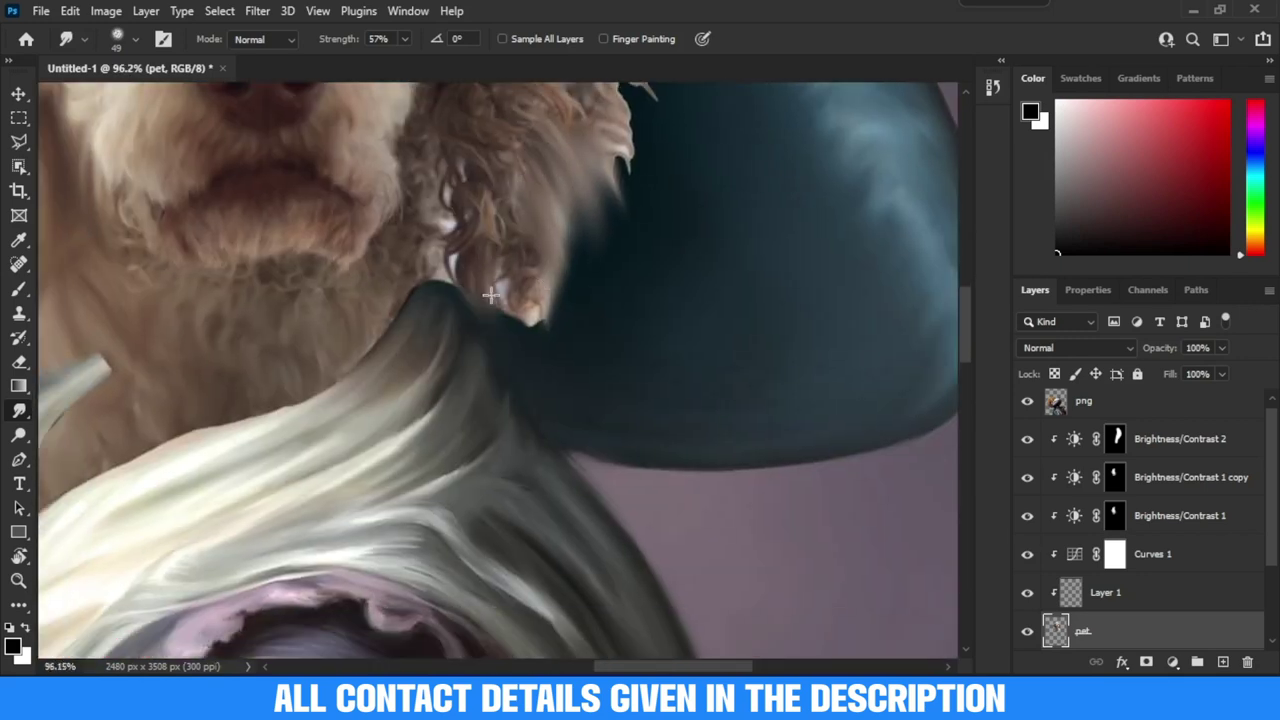
scroll(500, 330, up, 3)
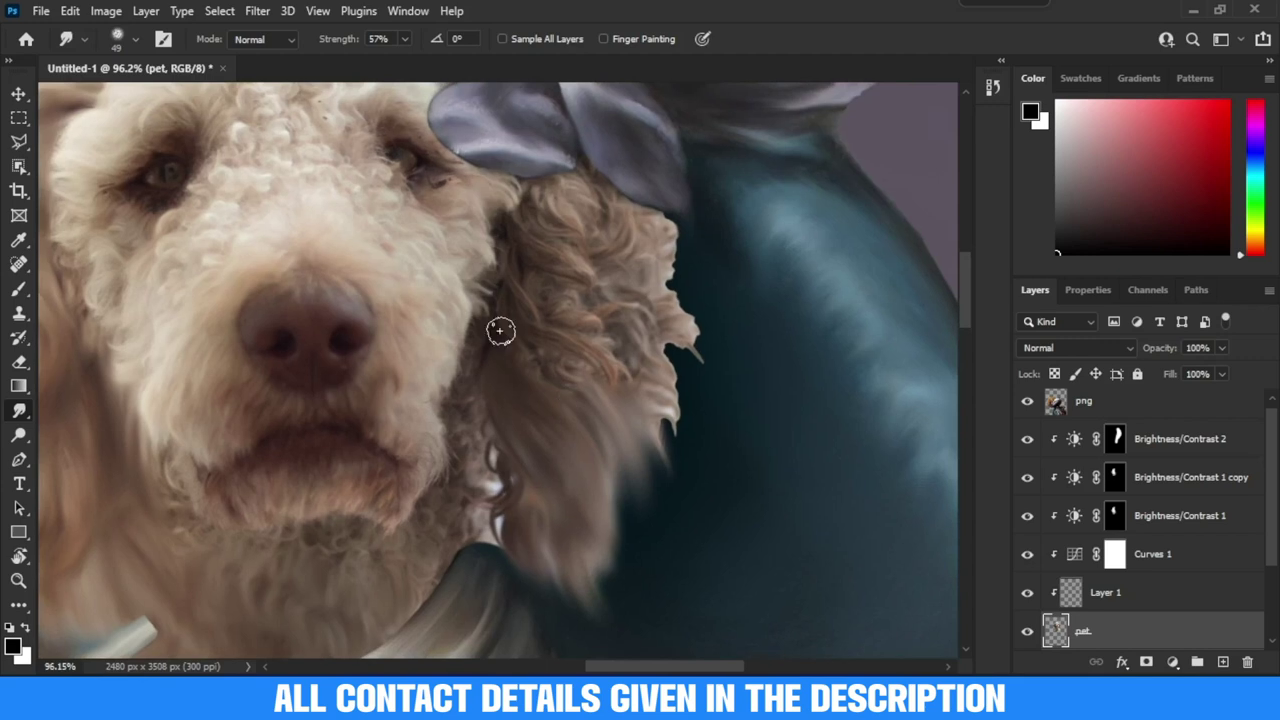
Smudge the ear's outer edge into fine strands, then zoom out to check the result
drag(608, 303, 700, 423)
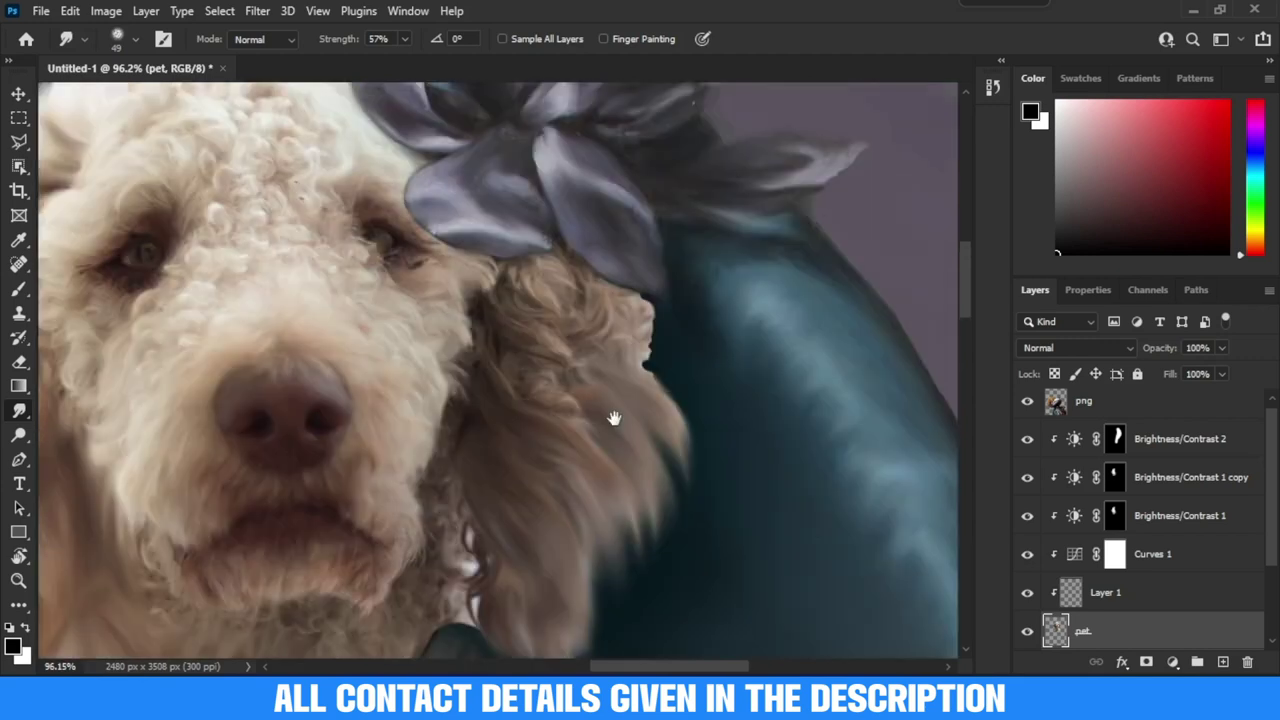
scroll(609, 417, up, 2)
mouse_move(540, 330)
mouse_down()
mouse_move(634, 515)
mouse_move(671, 329)
mouse_up()
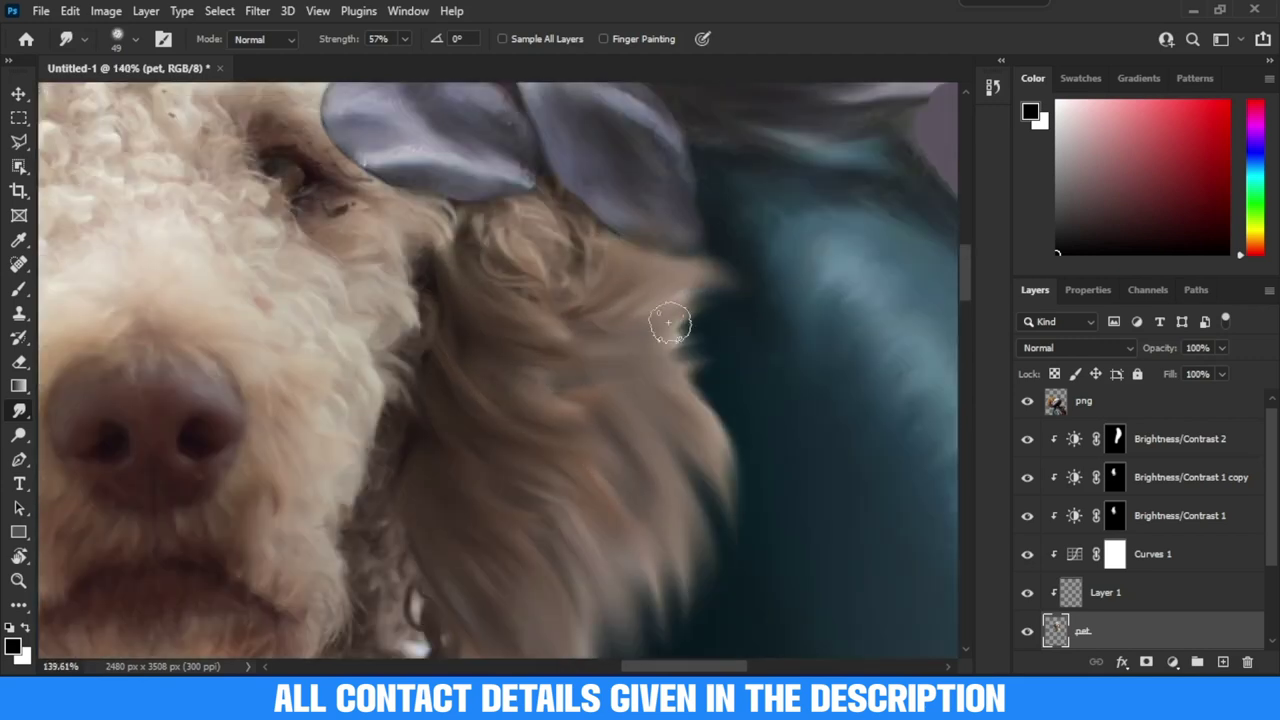
scroll(700, 380, down, 2)
scroll(550, 352, down, 5)
drag(657, 477, 660, 457)
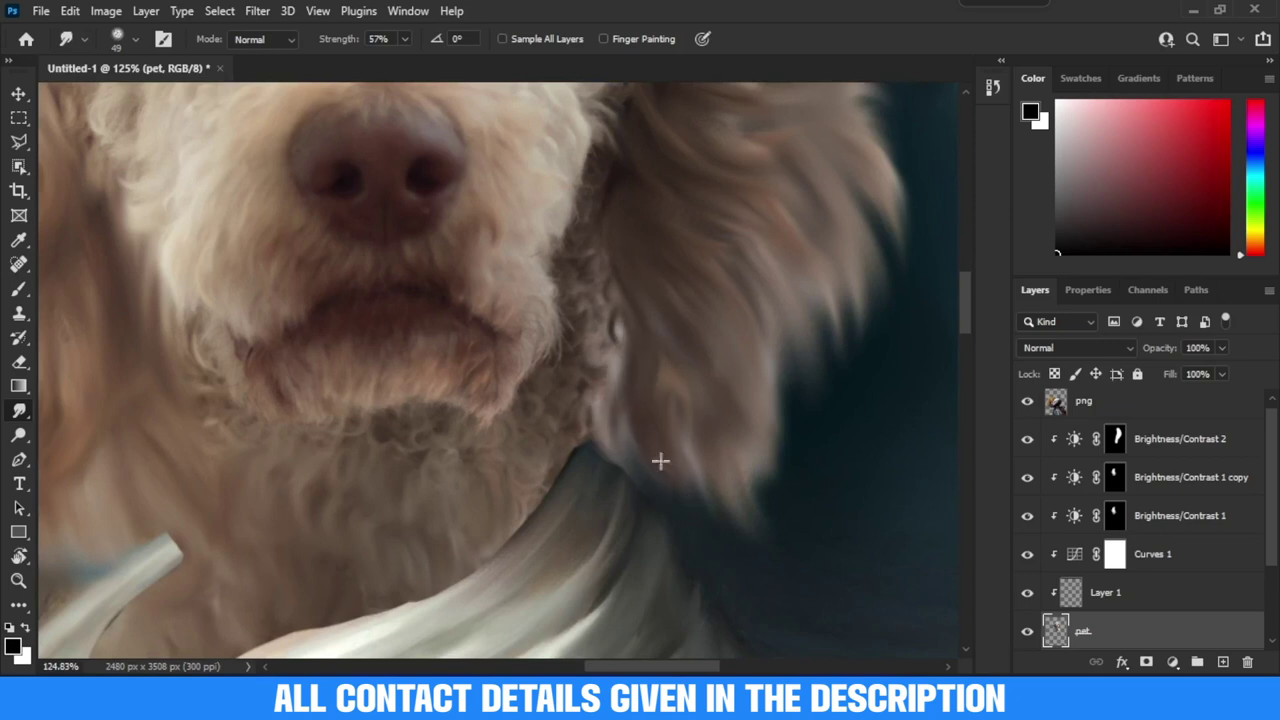
scroll(743, 427, up, 4)
scroll(757, 243, up, 3)
drag(623, 251, 749, 343)
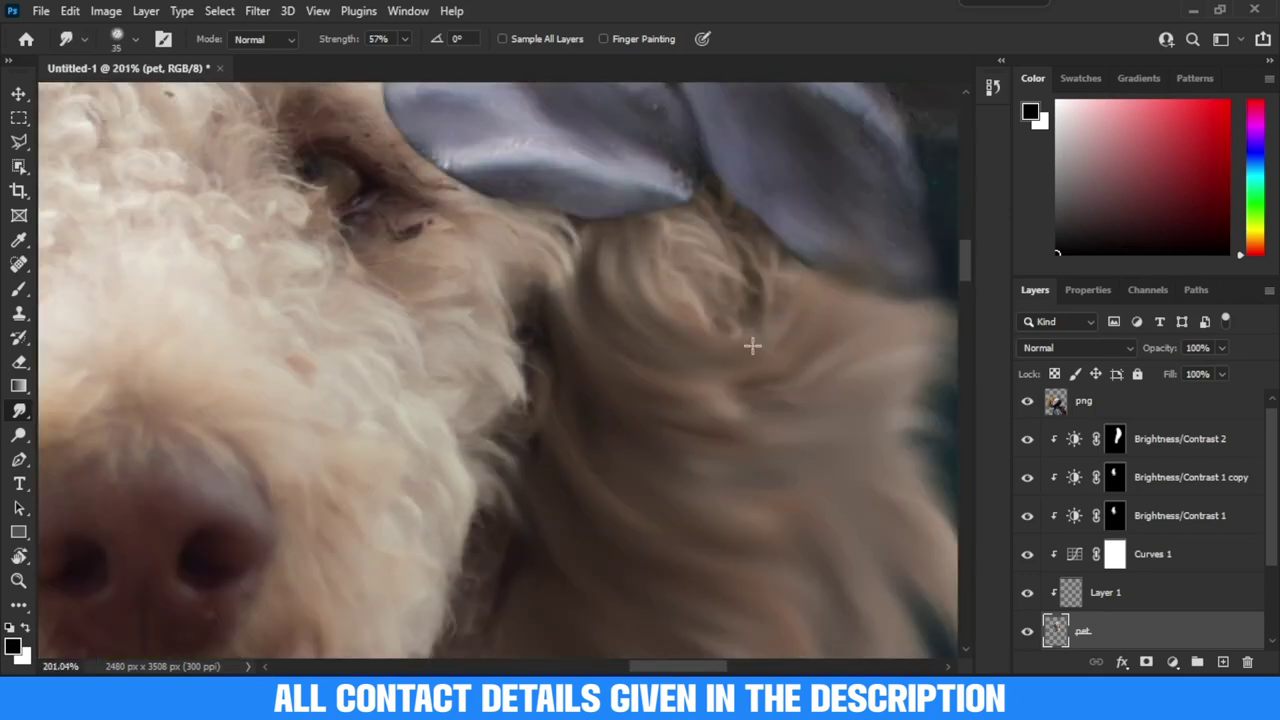
scroll(784, 295, down, 5)
scroll(649, 409, up, 3)
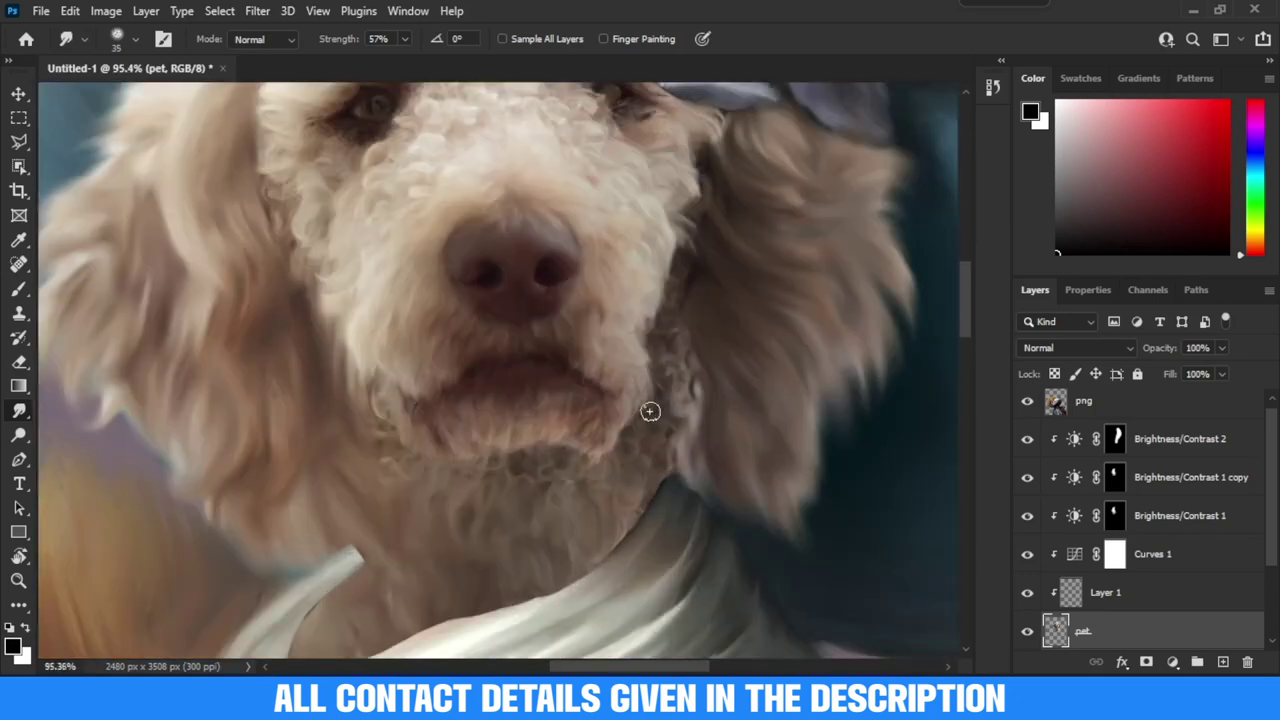
scroll(689, 240, up, 4)
scroll(673, 245, down, 2)
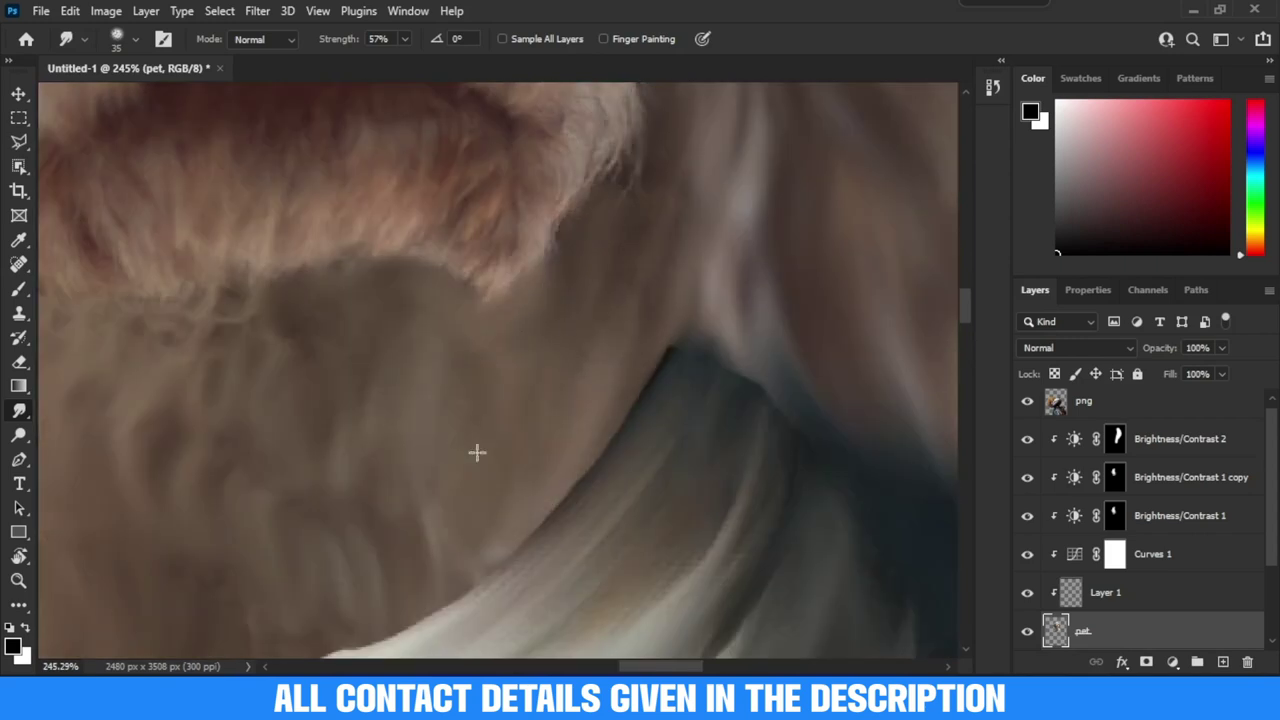
scroll(477, 451, down, 3)
scroll(417, 271, down, 5)
scroll(388, 443, down, 1)
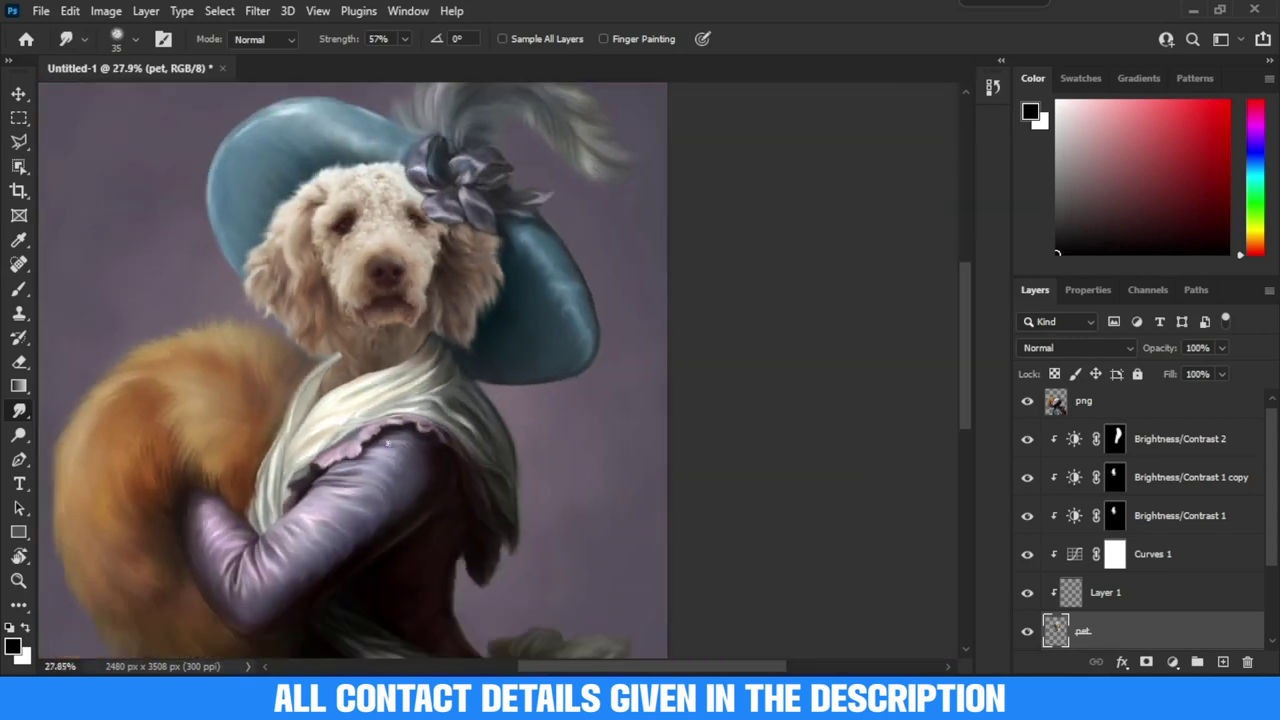
Make the pet layer the active layer for smudging
scroll(388, 443, up, 3)
scroll(420, 309, up, 4)
click(1083, 400)
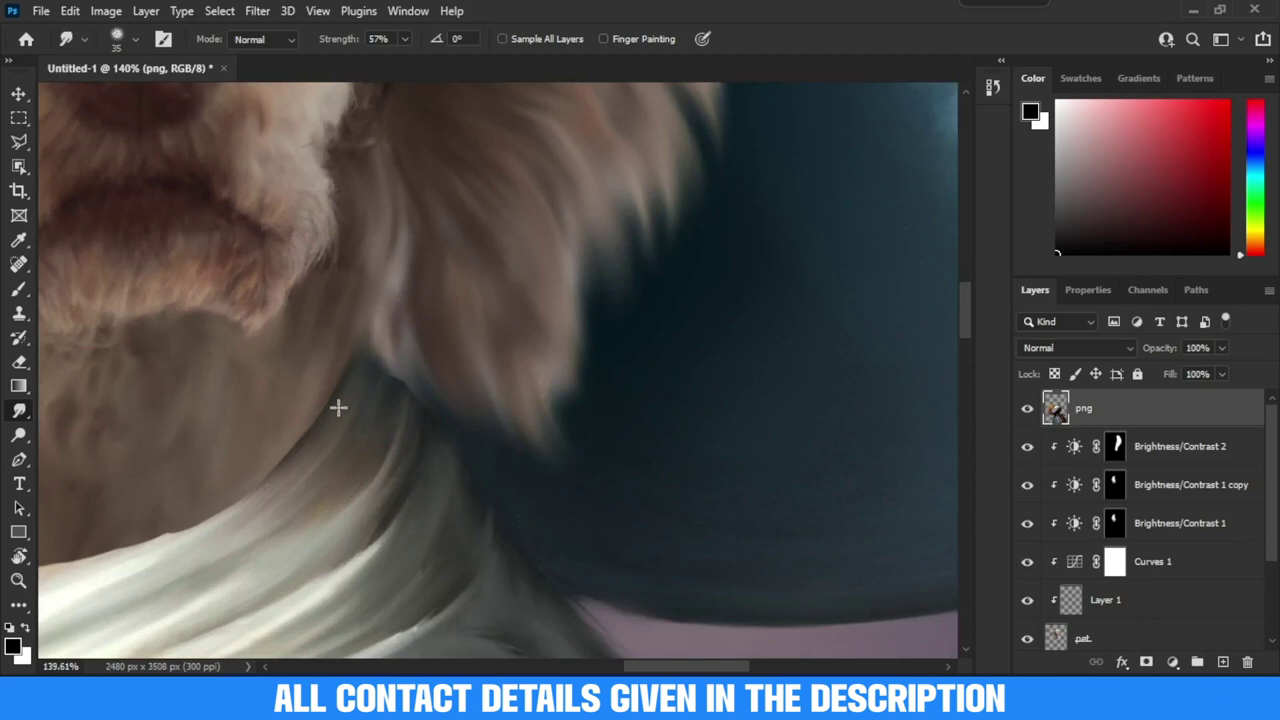
scroll(424, 412, up, 5)
click(1083, 631)
Smudge the fur beside the dog's eye into soft strokes at 57% strength
scroll(505, 311, up, 3)
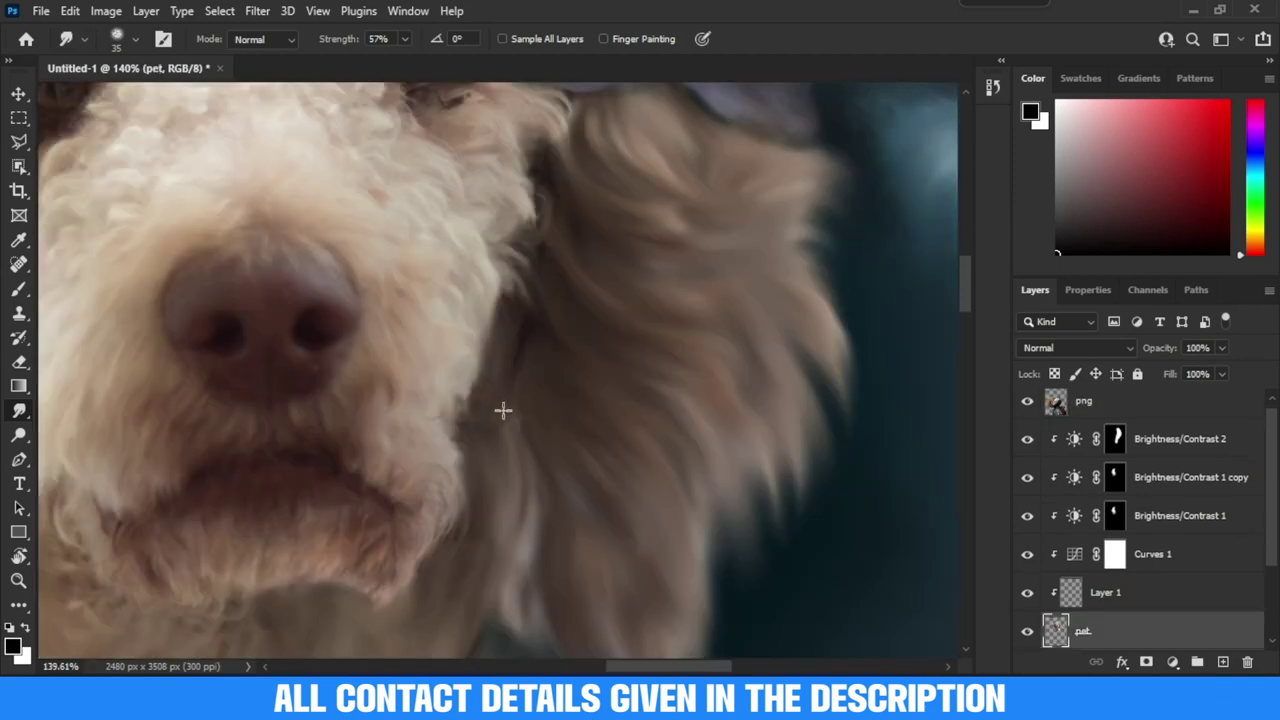
scroll(527, 324, up, 3)
scroll(169, 194, down, 4)
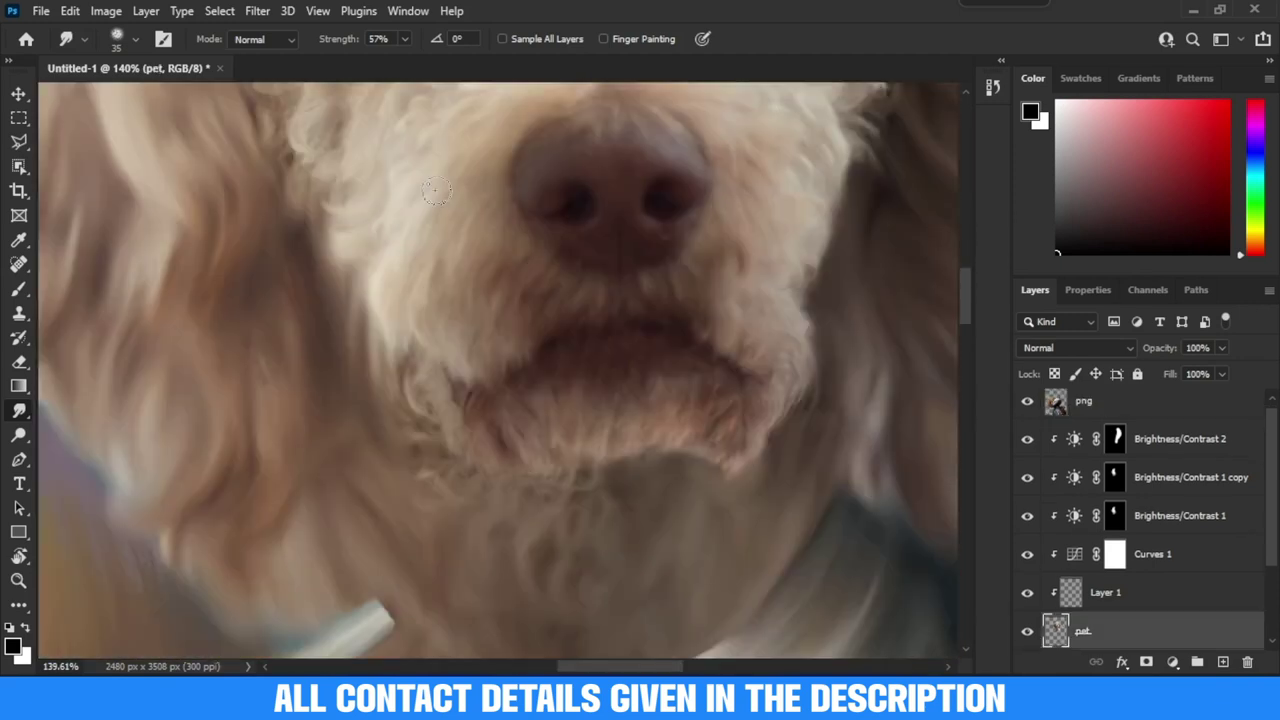
scroll(388, 226, up, 2)
scroll(457, 451, down, 2)
scroll(543, 286, up, 2)
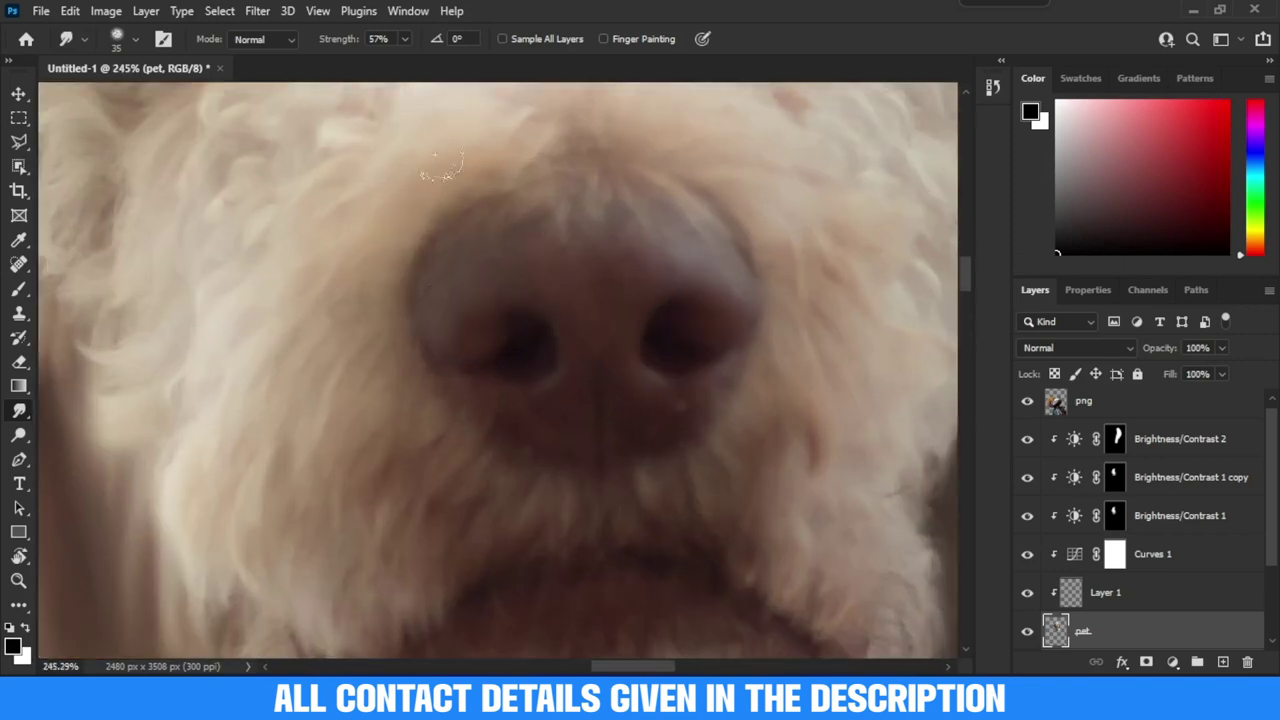
scroll(511, 301, up, 2)
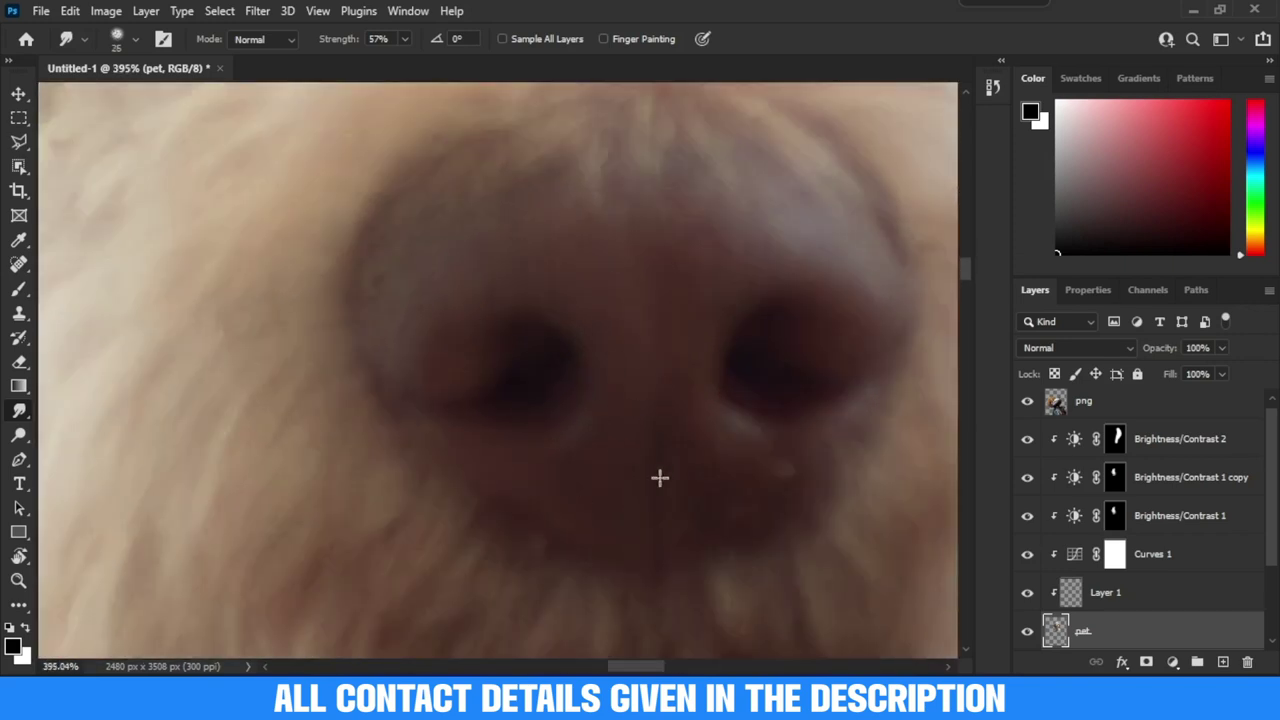
scroll(647, 403, up, 2)
scroll(647, 403, left, 2)
scroll(644, 501, right, 3)
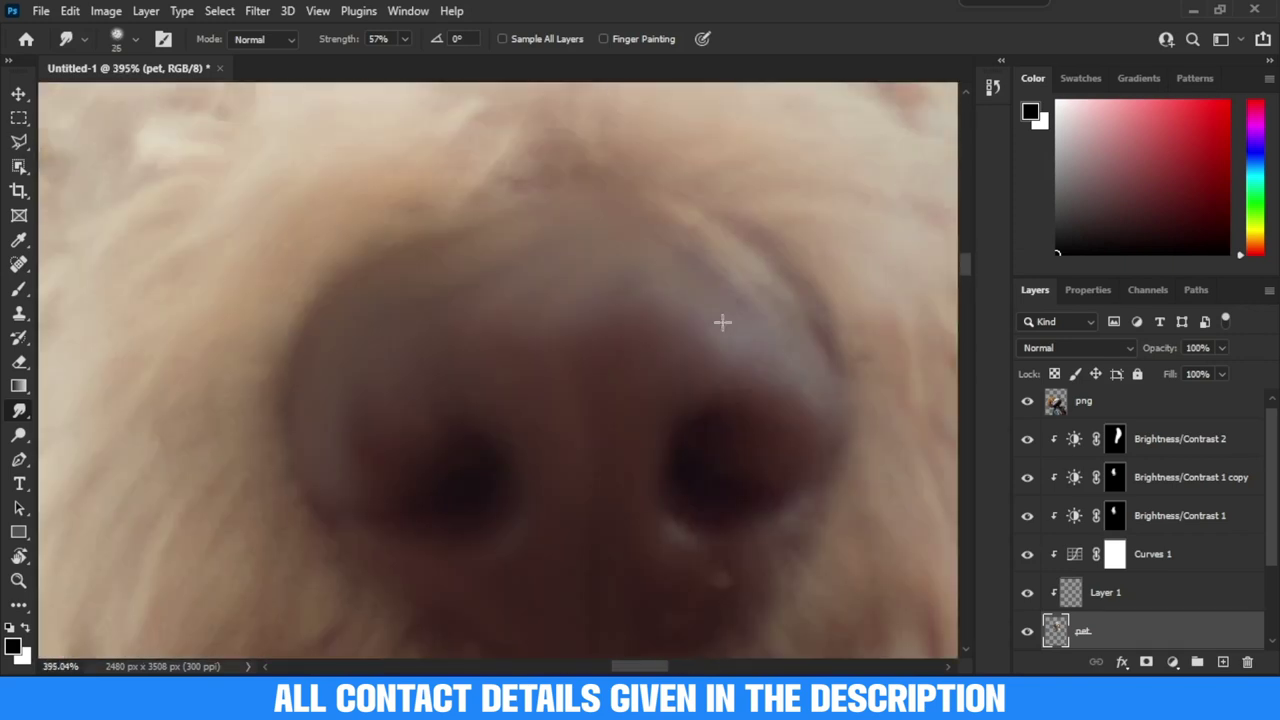
scroll(691, 437, down, 1)
scroll(711, 263, down, 2)
scroll(700, 280, down, 5)
scroll(605, 285, up, 4)
scroll(605, 285, up, 2)
scroll(571, 309, left, 2)
scroll(506, 323, left, 2)
scroll(506, 323, down, 1)
scroll(503, 280, left, 2)
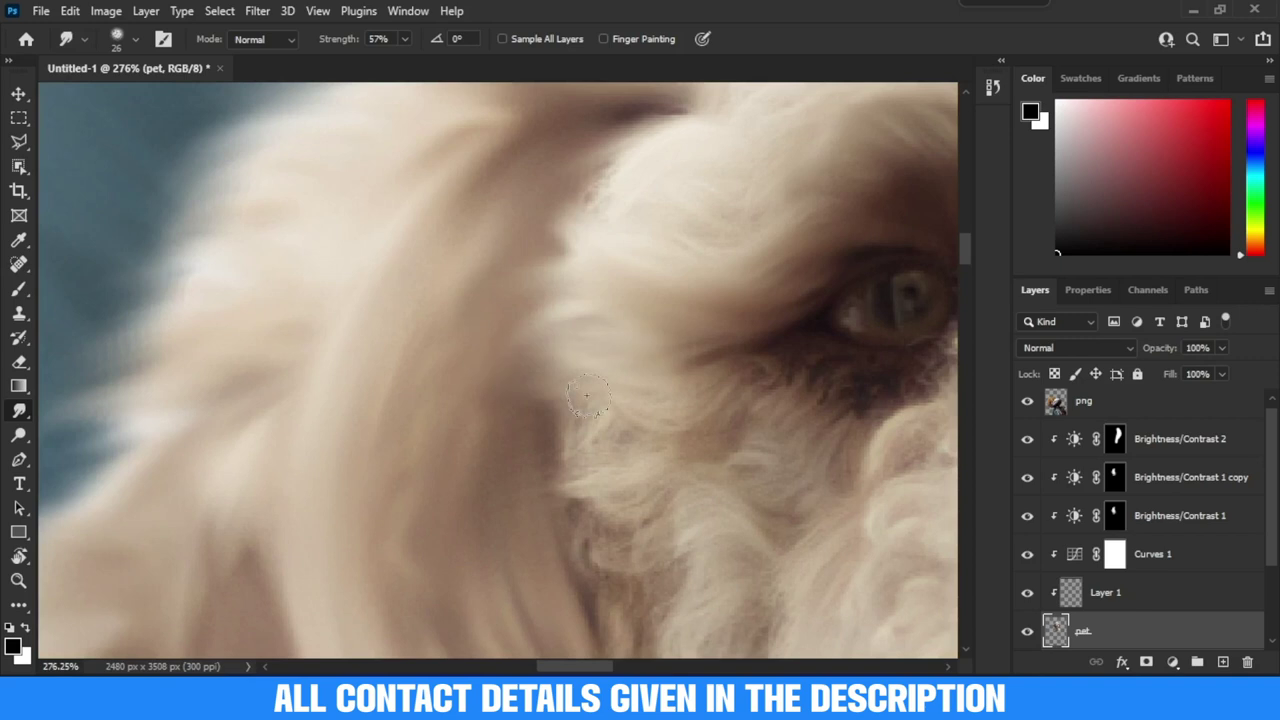
scroll(480, 380, down, 1)
drag(674, 340, 585, 517)
Smudge the fur around the dog's nose and mouth into painterly strokes
scroll(620, 470, up, 1)
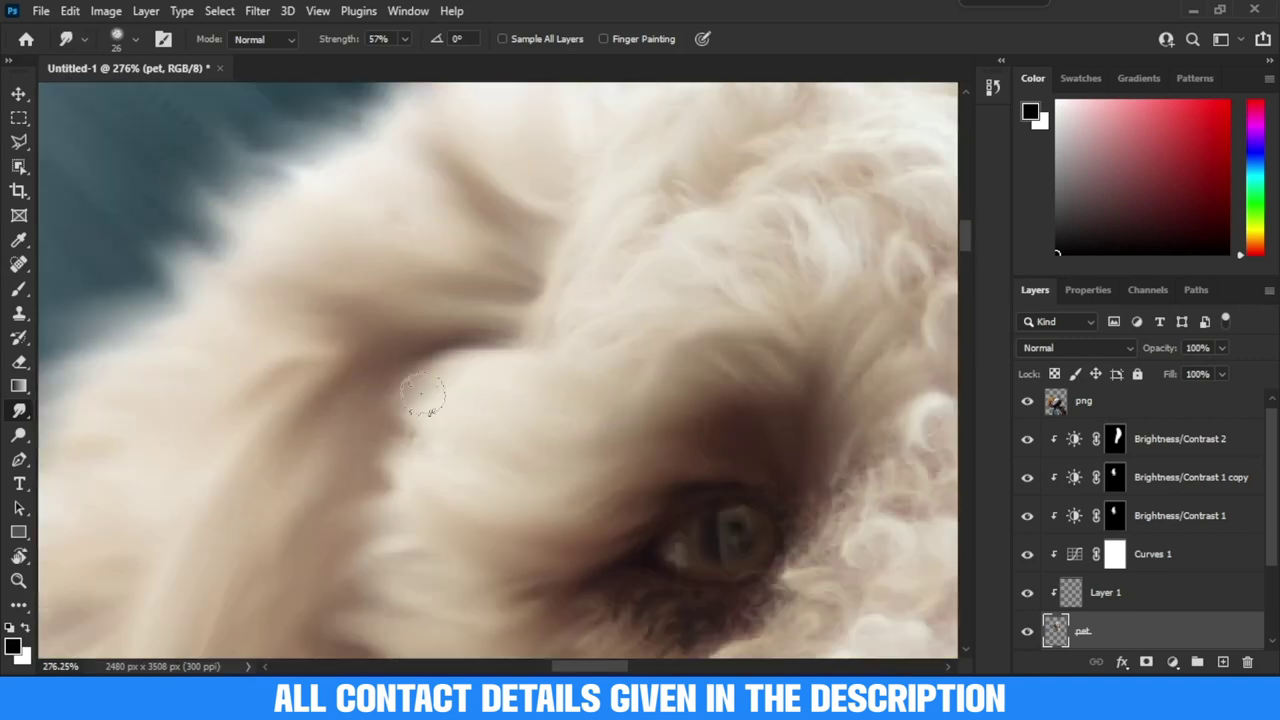
scroll(600, 370, up, 1)
scroll(600, 370, right, 1)
scroll(551, 371, down, 1)
scroll(551, 371, right, 2)
scroll(480, 491, down, 1)
scroll(480, 491, left, 1)
scroll(600, 380, down, 1)
scroll(600, 380, left, 2)
scroll(650, 280, down, 1)
scroll(650, 280, left, 1)
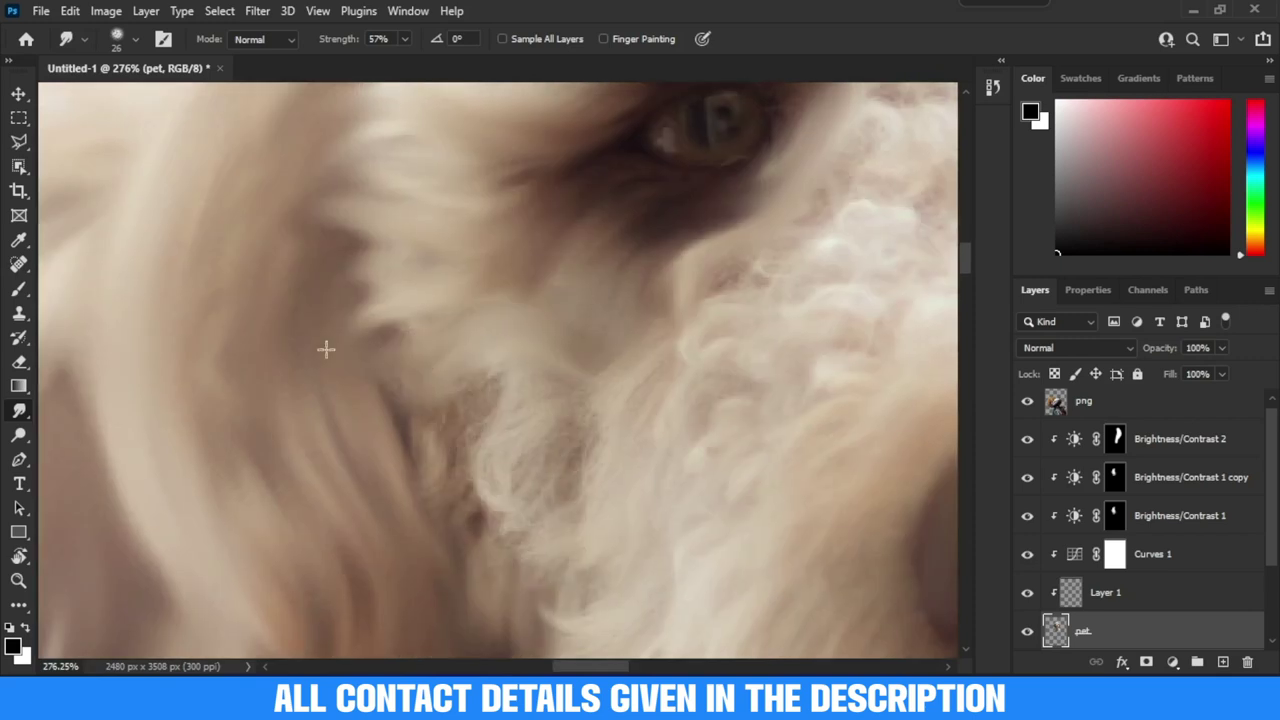
scroll(430, 320, down, 1)
scroll(598, 410, down, 5)
scroll(600, 380, up, 4)
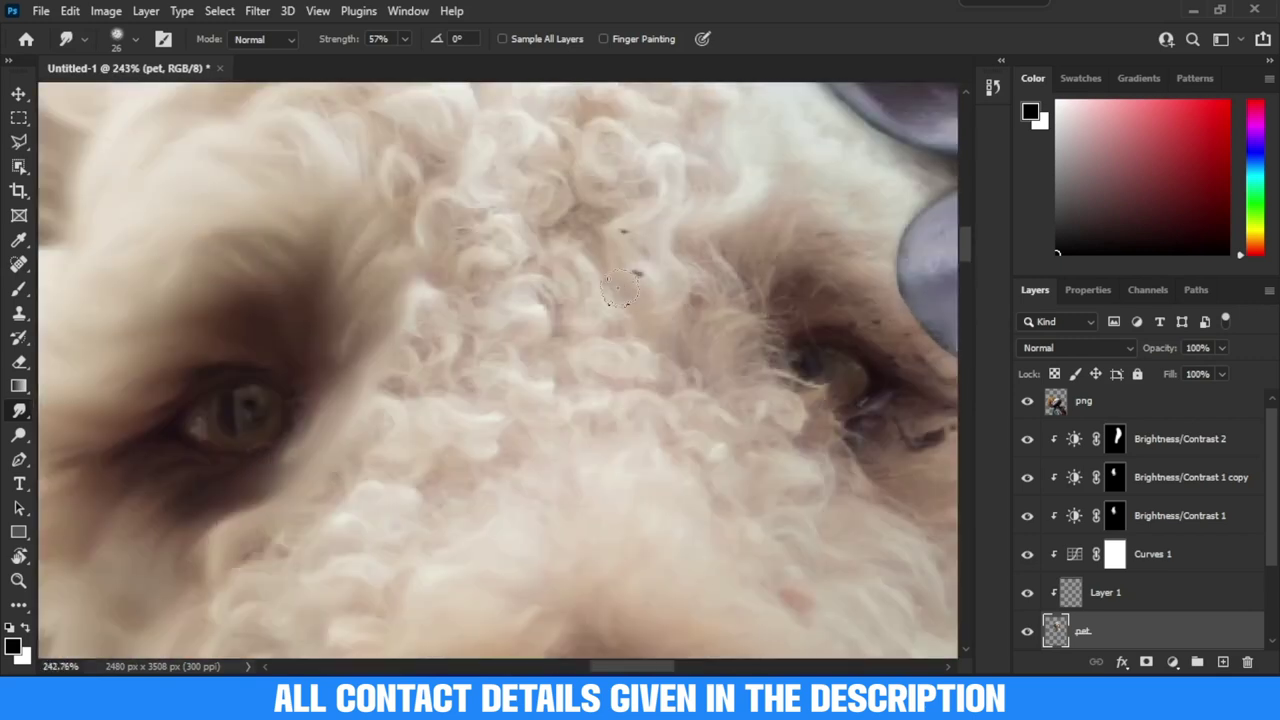
scroll(700, 340, up, 1)
scroll(650, 315, down, 1)
scroll(650, 315, right, 1)
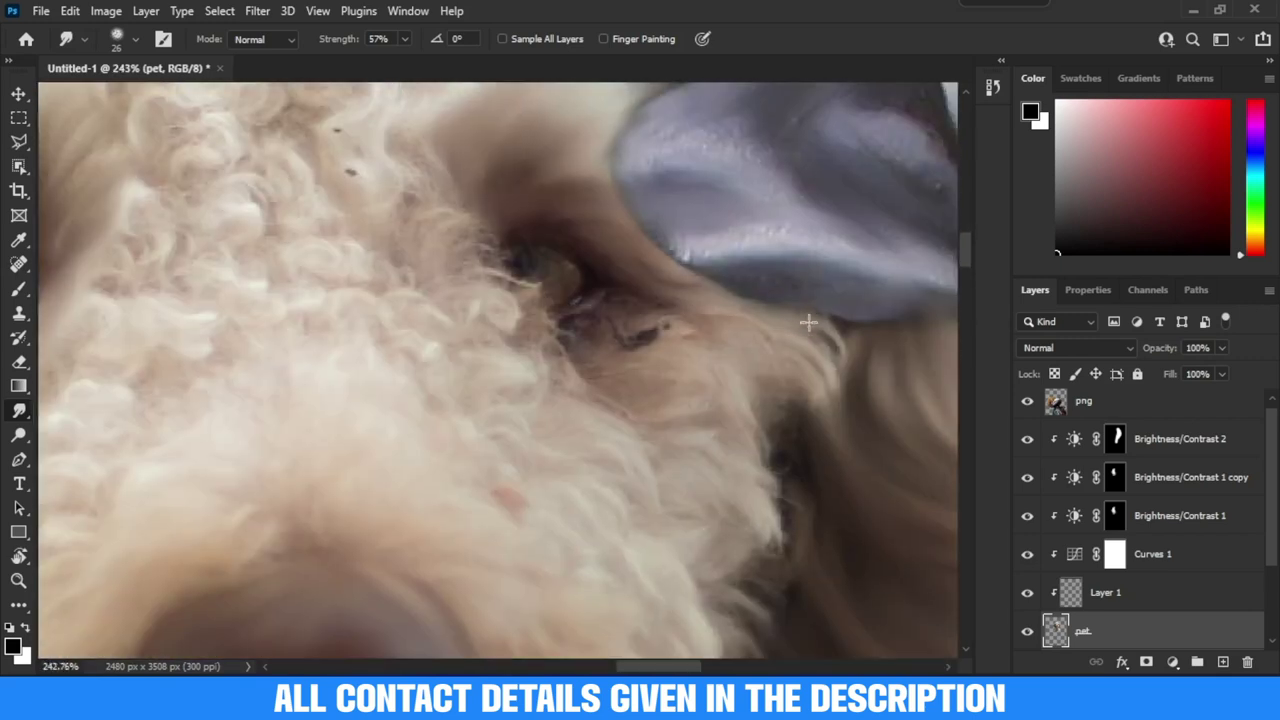
scroll(731, 320, down, 1)
scroll(627, 291, down, 1)
scroll(700, 350, right, 1)
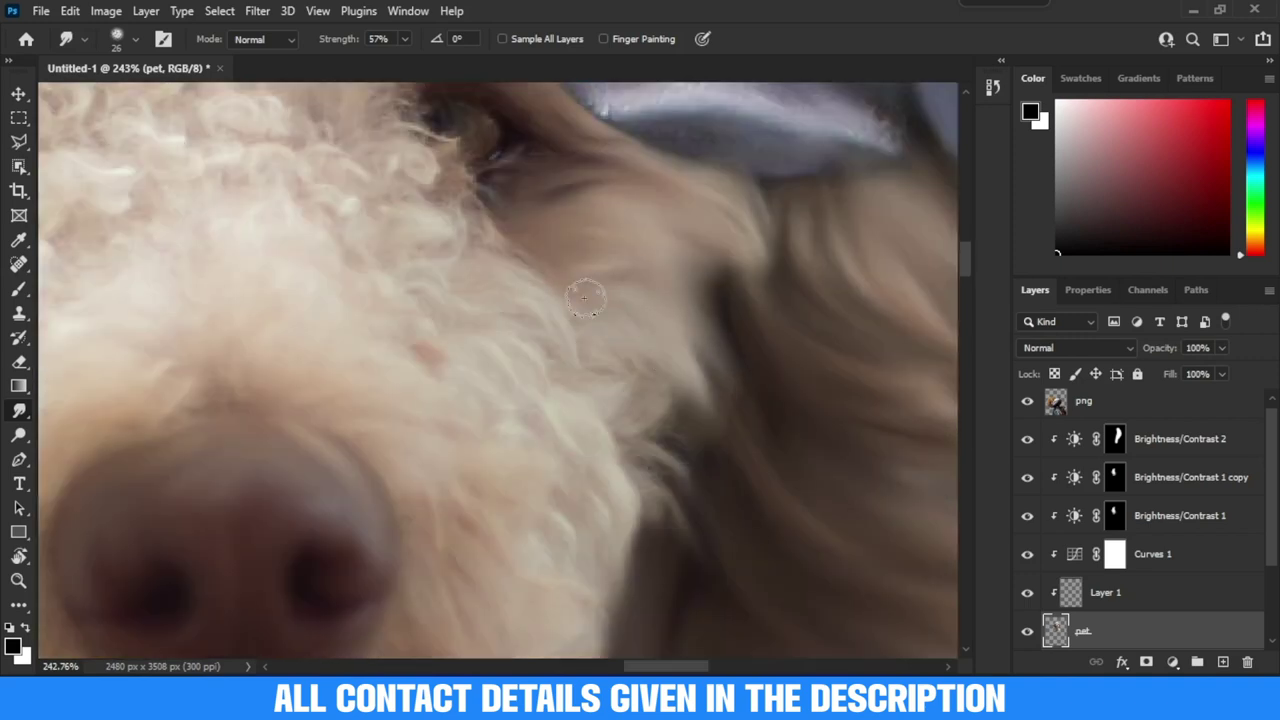
scroll(600, 290, down, 1)
scroll(700, 350, up, 1)
scroll(677, 243, down, 2)
scroll(746, 358, down, 2)
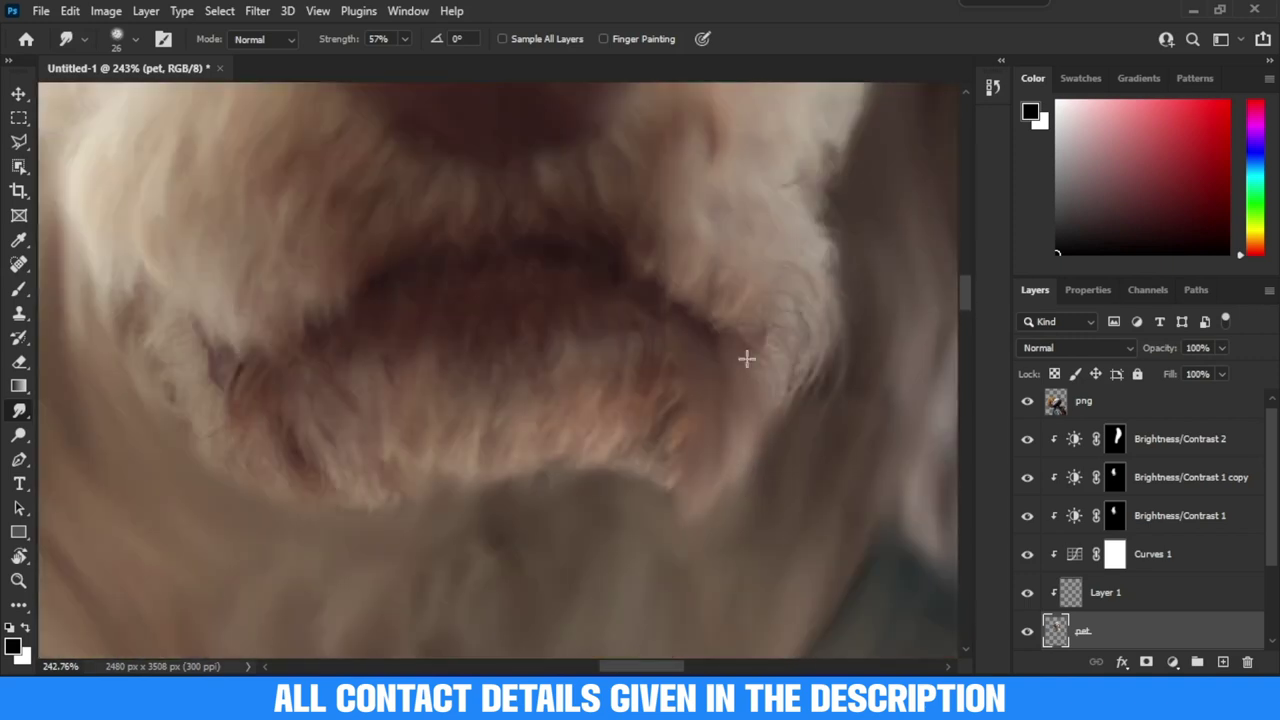
scroll(711, 286, left, 1)
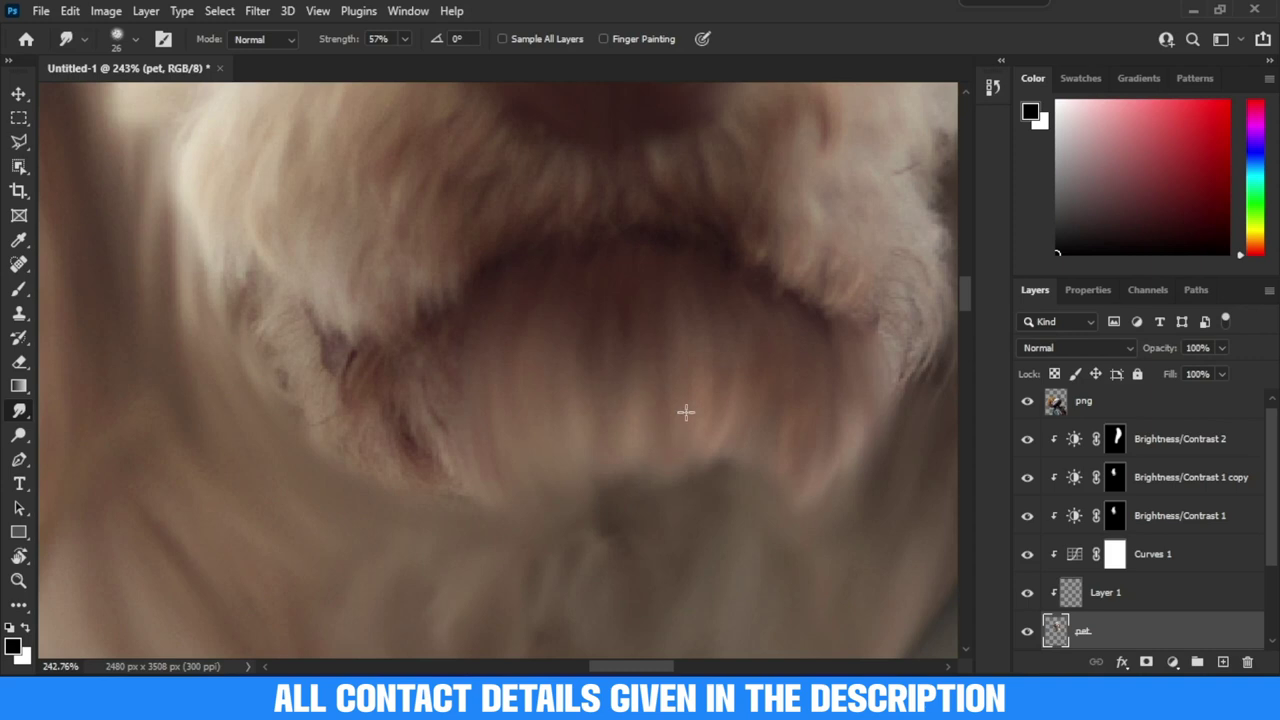
scroll(685, 411, left, 2)
scroll(369, 344, down, 5)
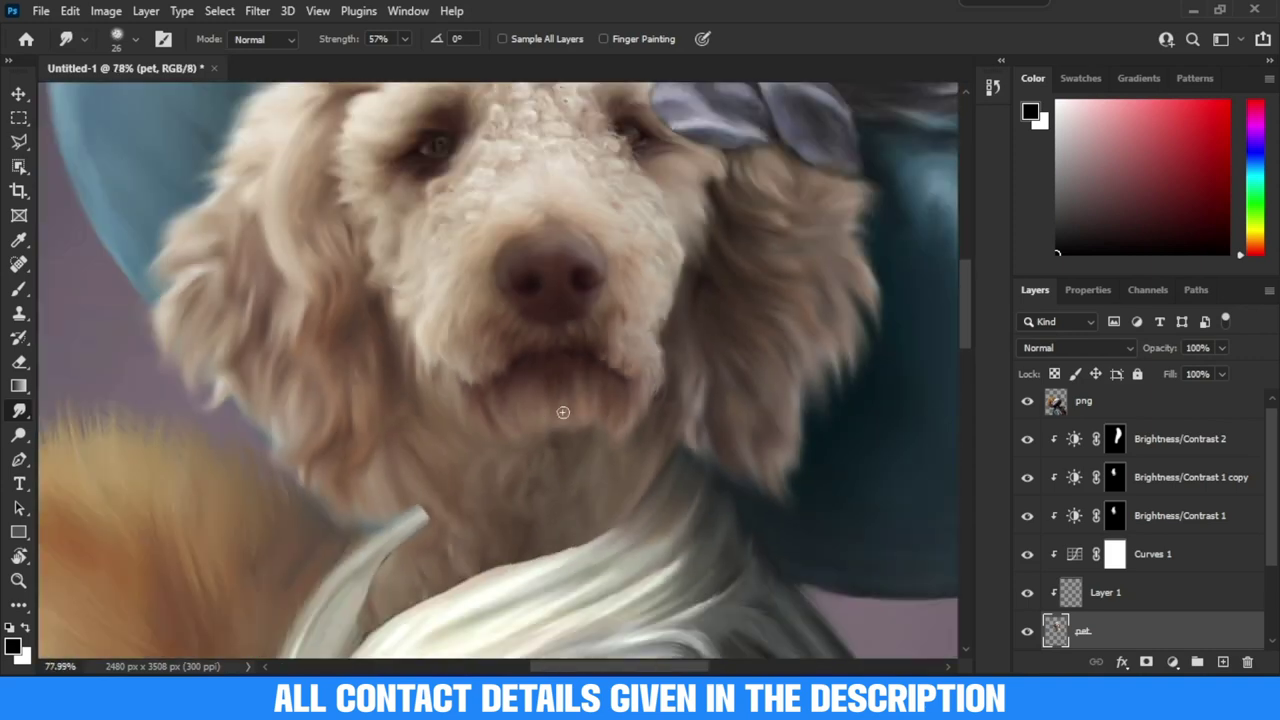
scroll(657, 471, up, 6)
scroll(582, 438, up, 1)
Smudge finer mouth strokes with a smaller brush, then the cheek fur with a larger one
key(bracketleft)
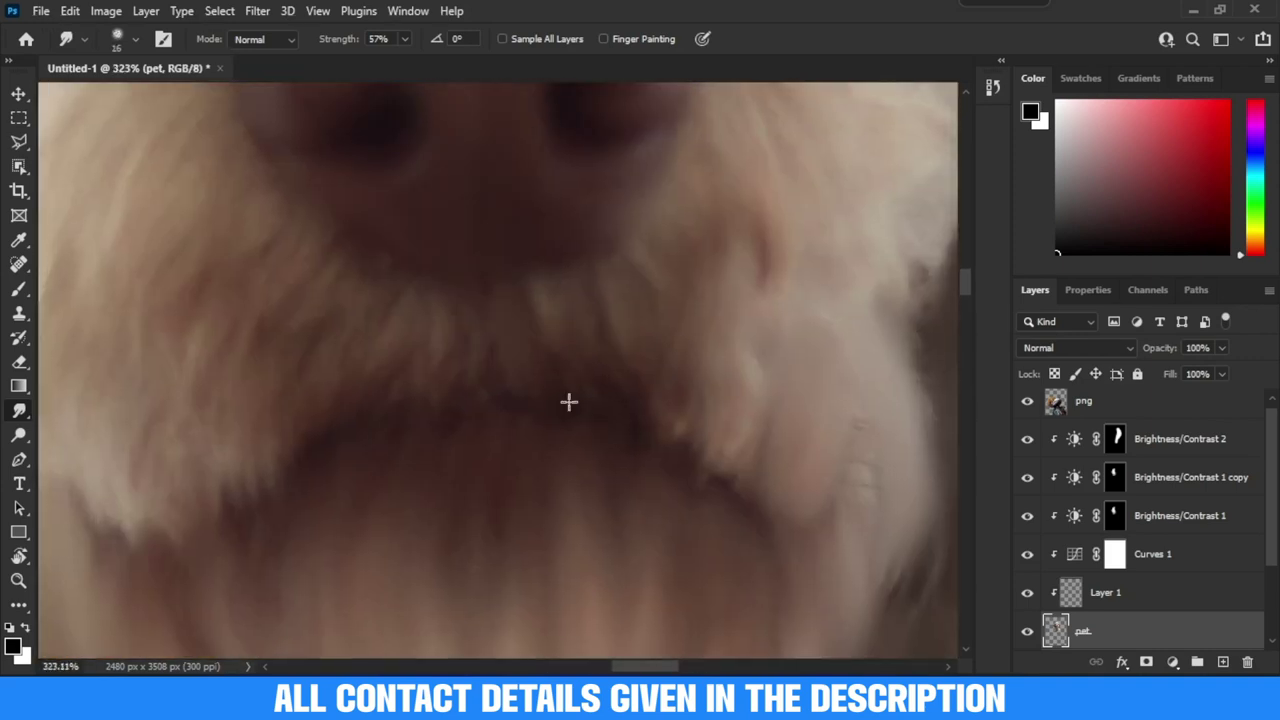
key(bracketright)
scroll(551, 294, down, 1)
scroll(646, 423, right, 2)
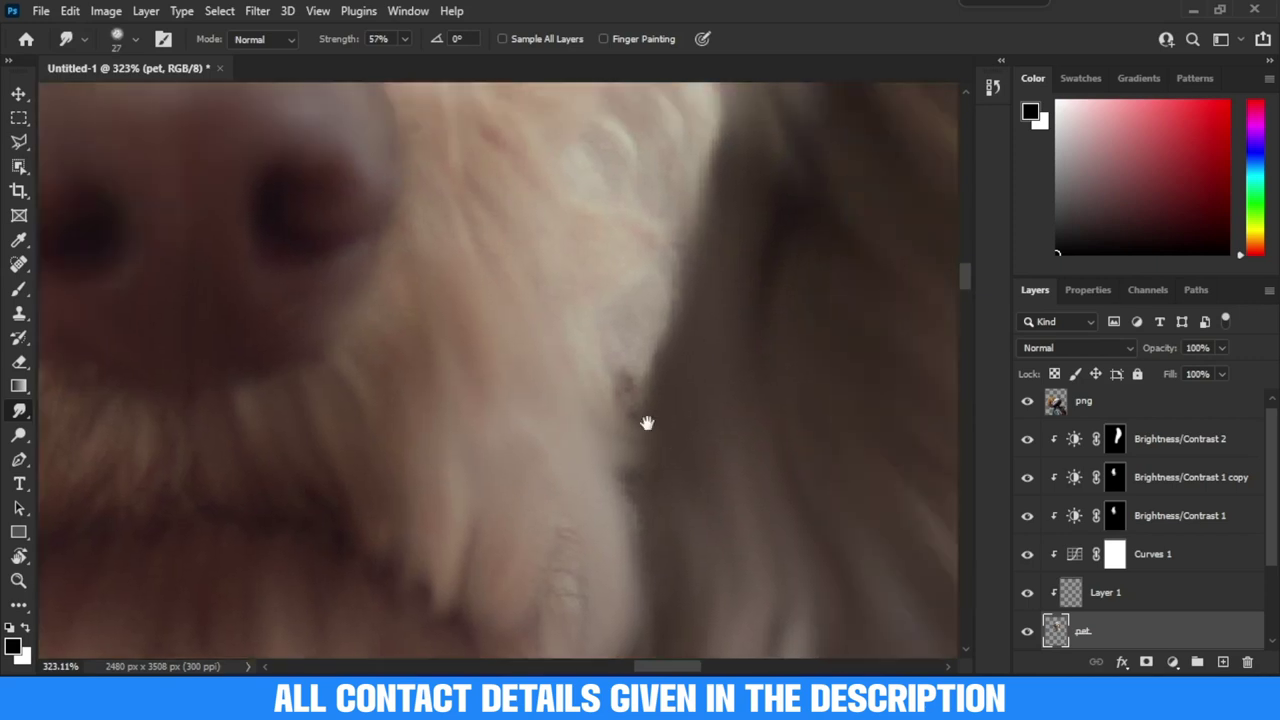
scroll(480, 249, left, 1)
scroll(613, 415, down, 1)
drag(613, 415, 683, 528)
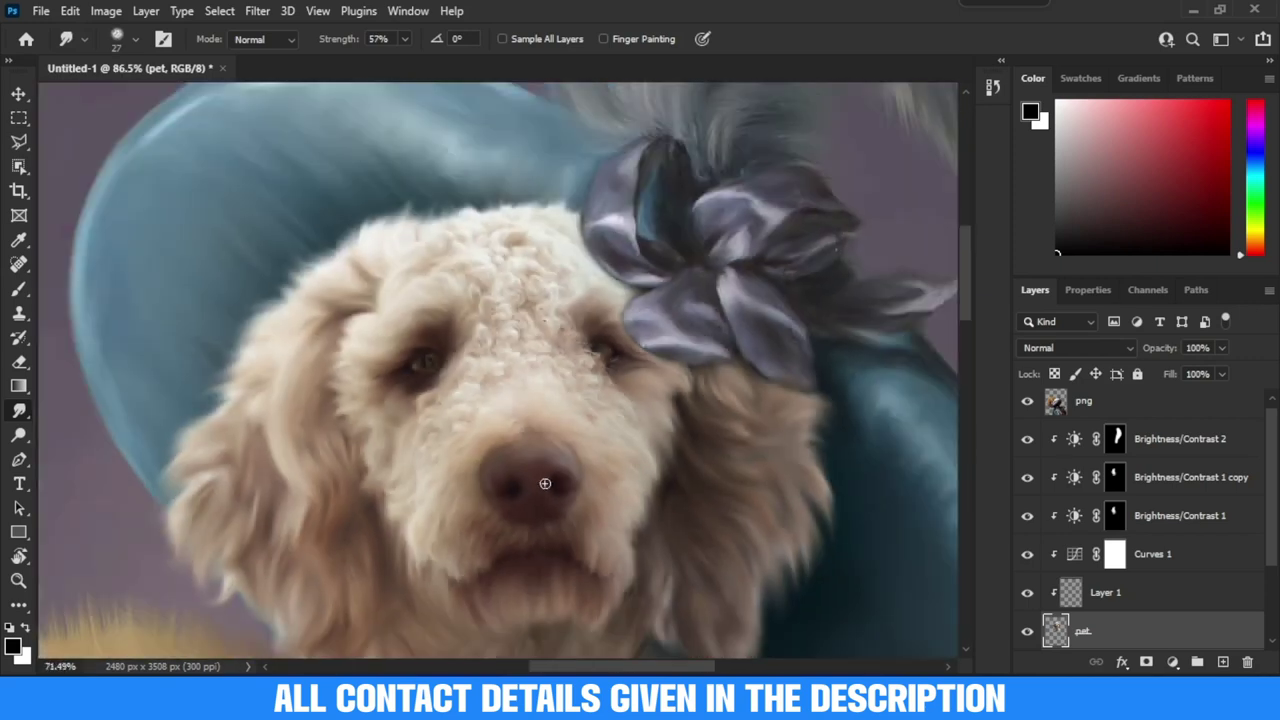
drag(713, 395, 405, 380)
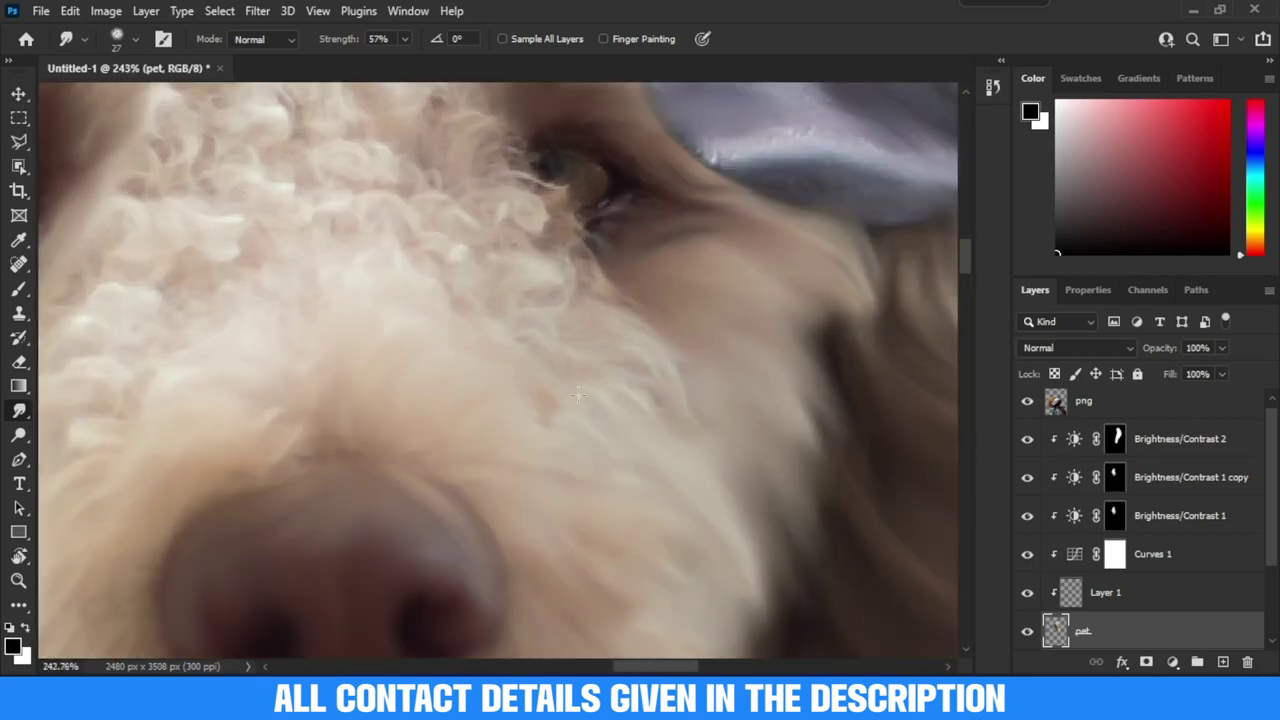
Smudge the forehead curls around the dog's left eye, then select the png layer
scroll(617, 398, up, 1)
scroll(617, 398, left, 1)
scroll(590, 425, up, 1)
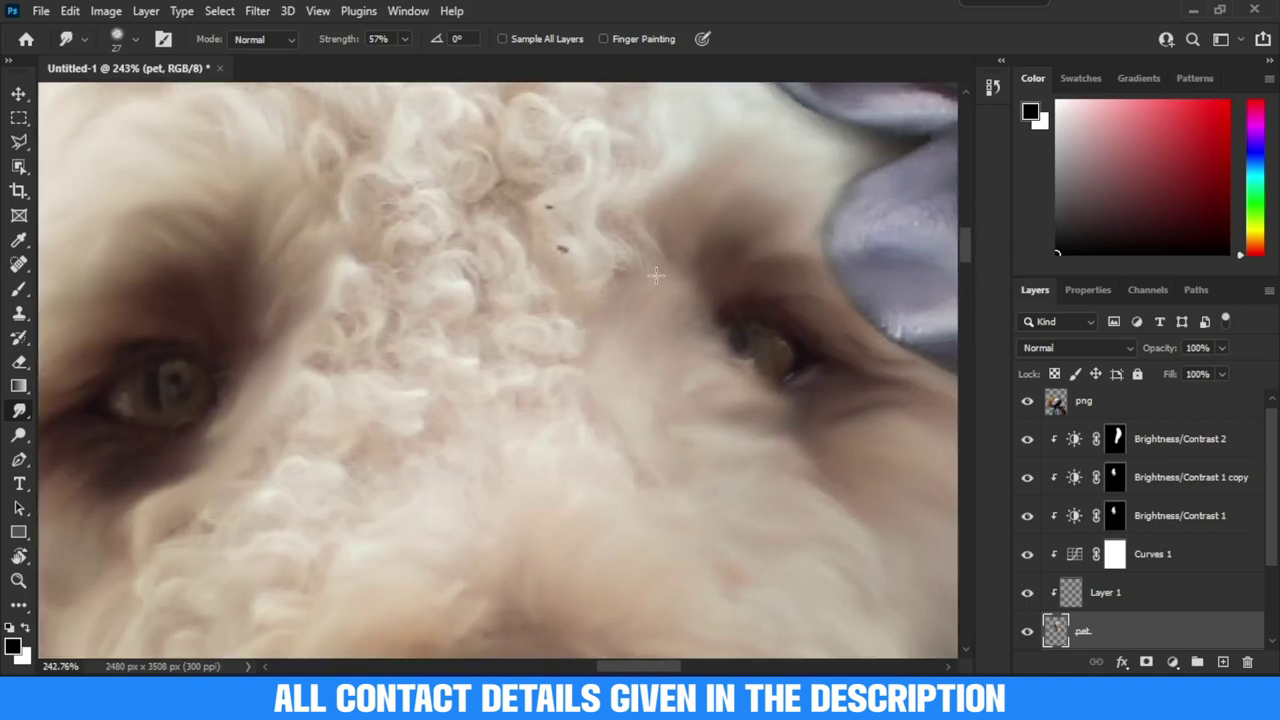
scroll(565, 452, up, 2)
scroll(410, 345, down, 1)
scroll(410, 345, left, 1)
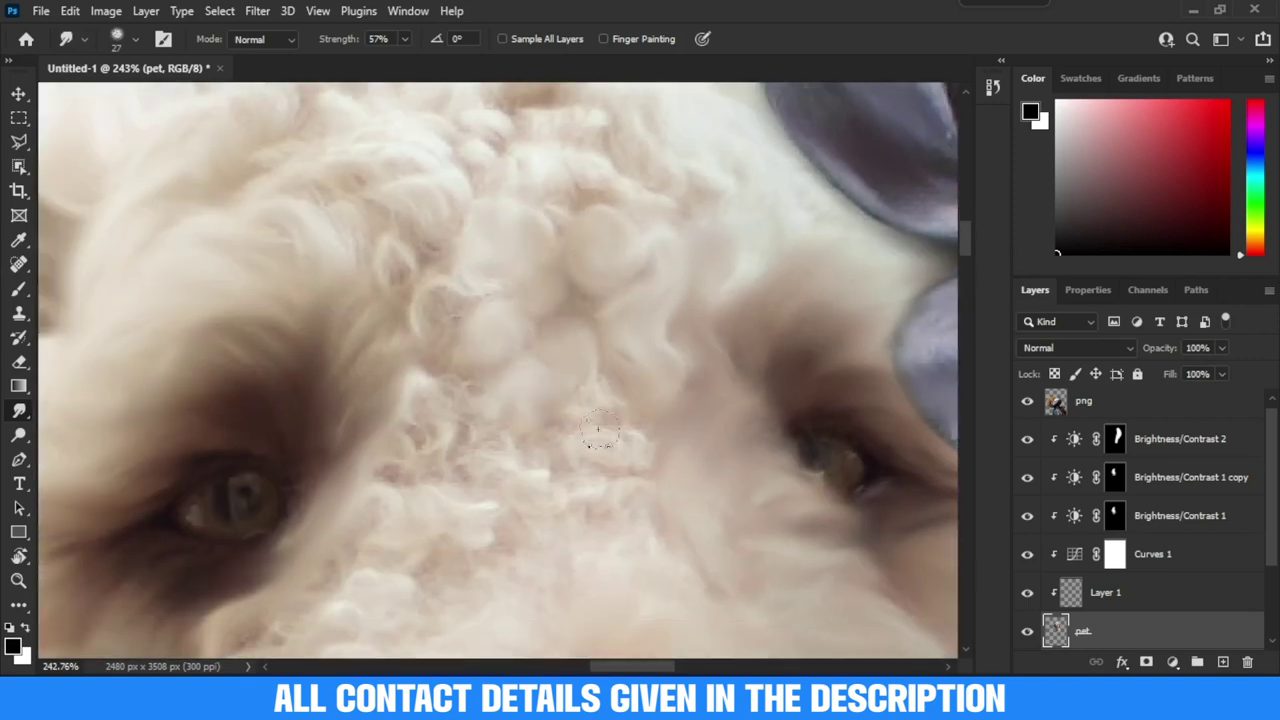
scroll(630, 360, down, 1)
scroll(630, 360, left, 1)
scroll(625, 345, up, 1)
scroll(615, 380, up, 1)
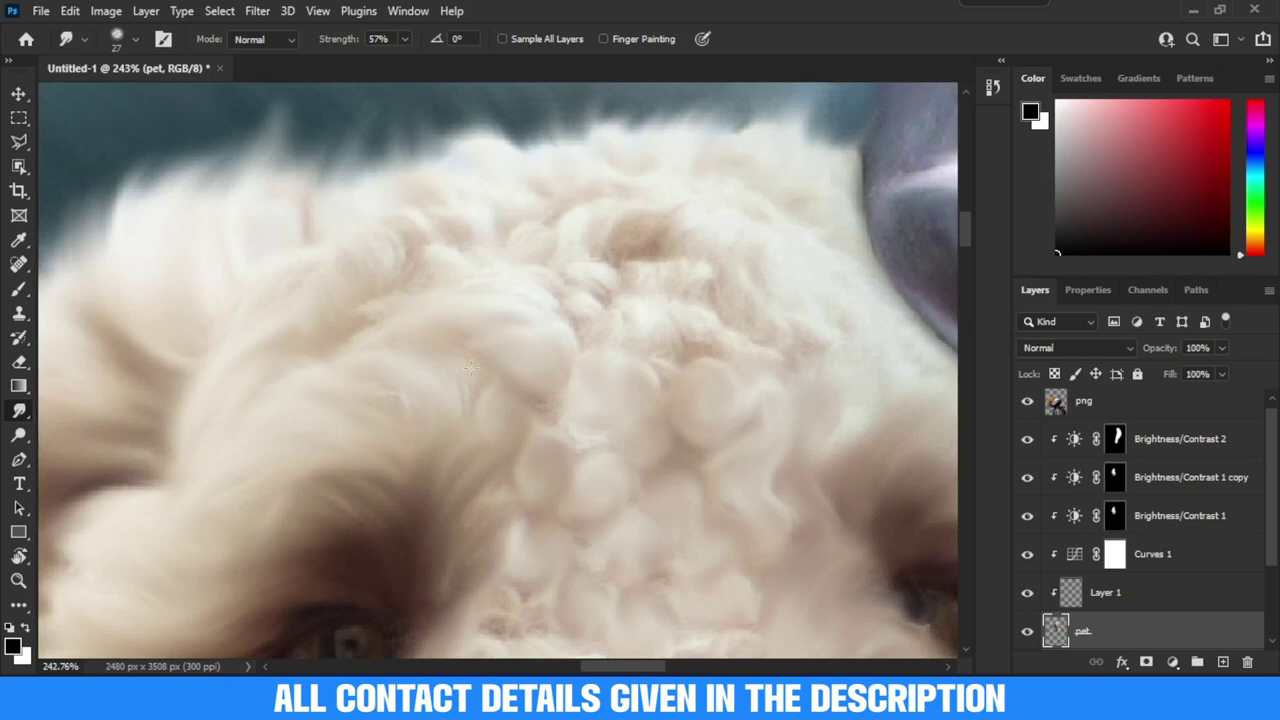
scroll(605, 400, up, 1)
drag(360, 305, 565, 236)
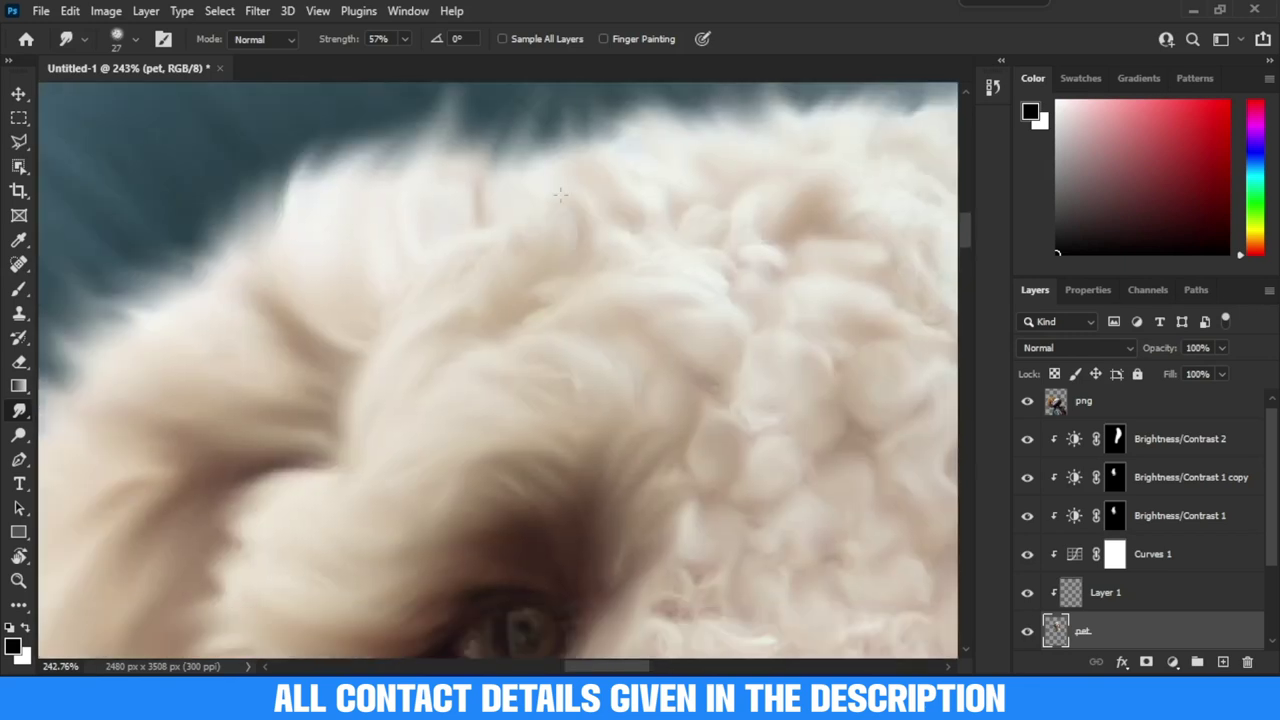
scroll(379, 221, down, 3)
scroll(535, 293, up, 2)
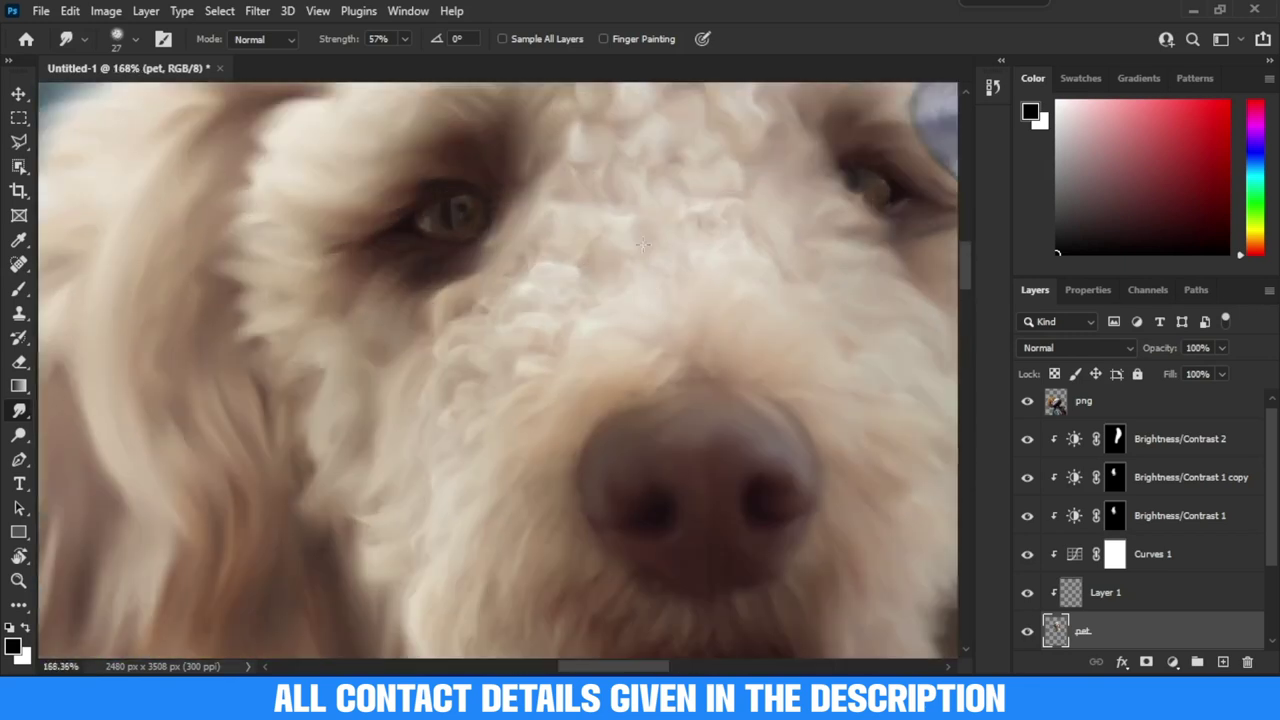
scroll(601, 249, left, 2)
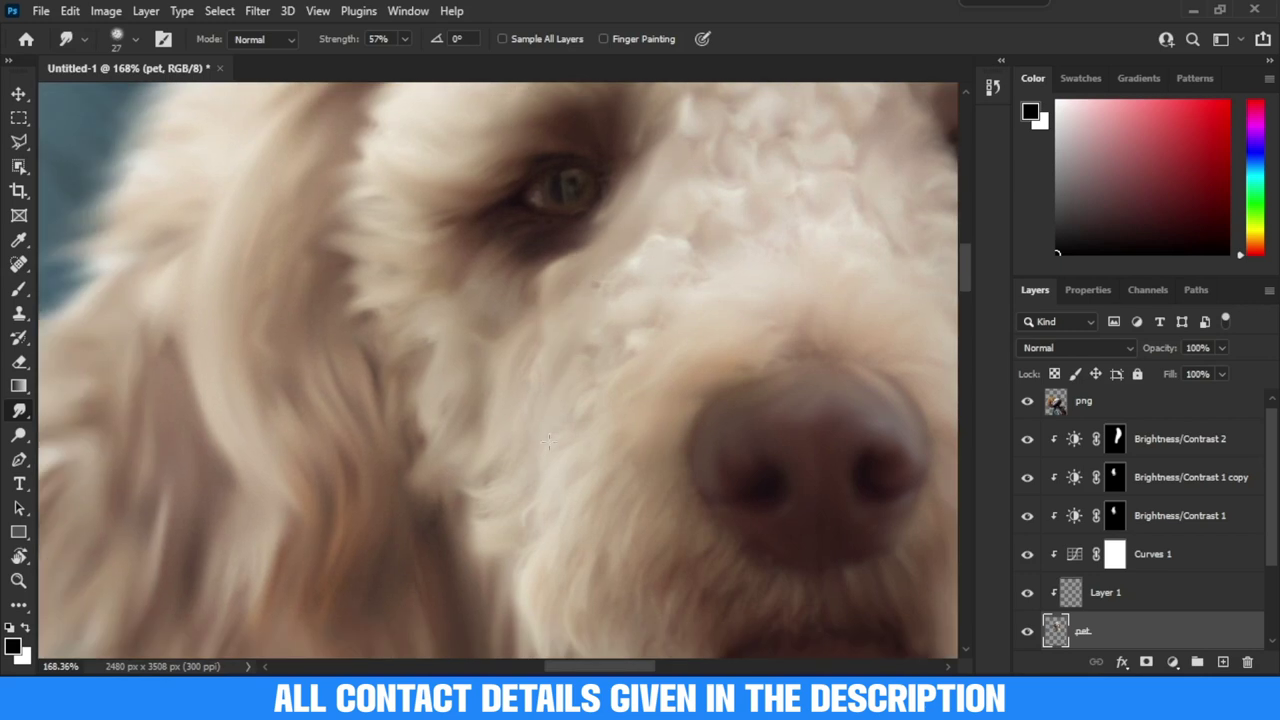
scroll(570, 361, up, 2)
scroll(560, 300, down, 3)
scroll(547, 208, up, 5)
scroll(557, 457, up, 2)
scroll(557, 457, down, 3)
click(1083, 401)
Add a new layer above png and fill a small Polygonal Lasso shape in one eye with white
click(1222, 662)
scroll(465, 450, up, 4)
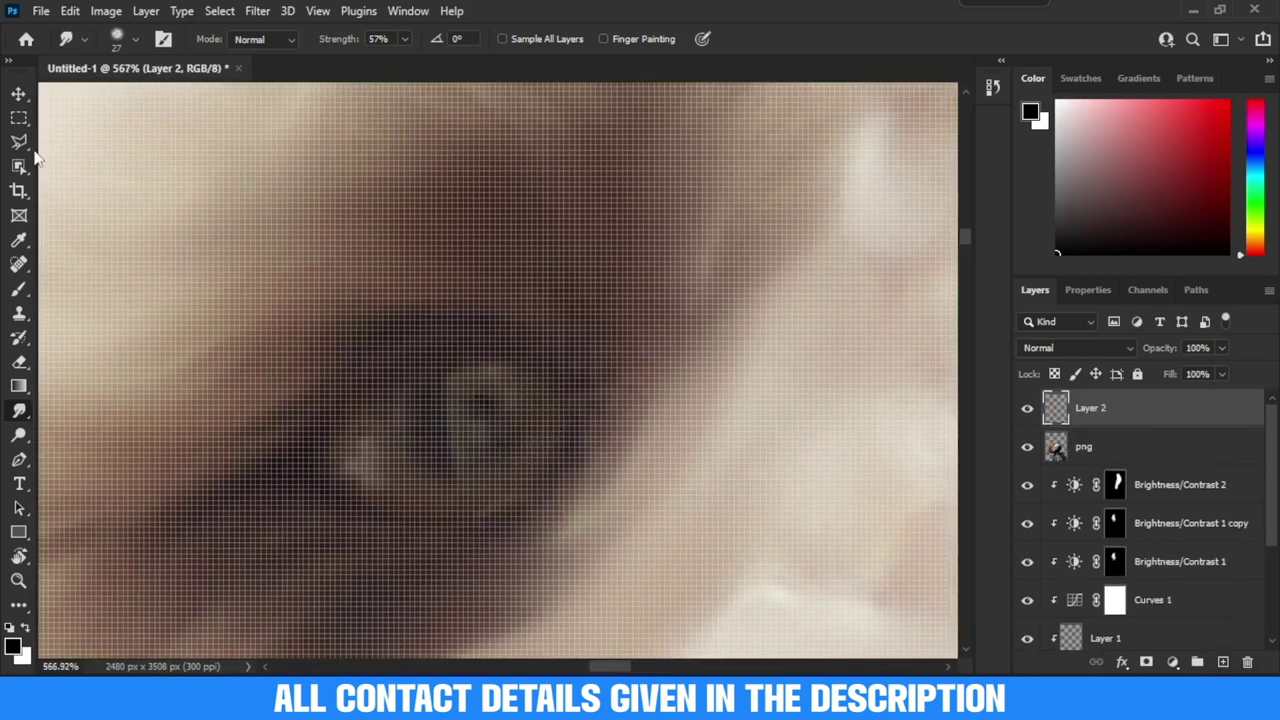
click(18, 141)
scroll(433, 483, up, 2)
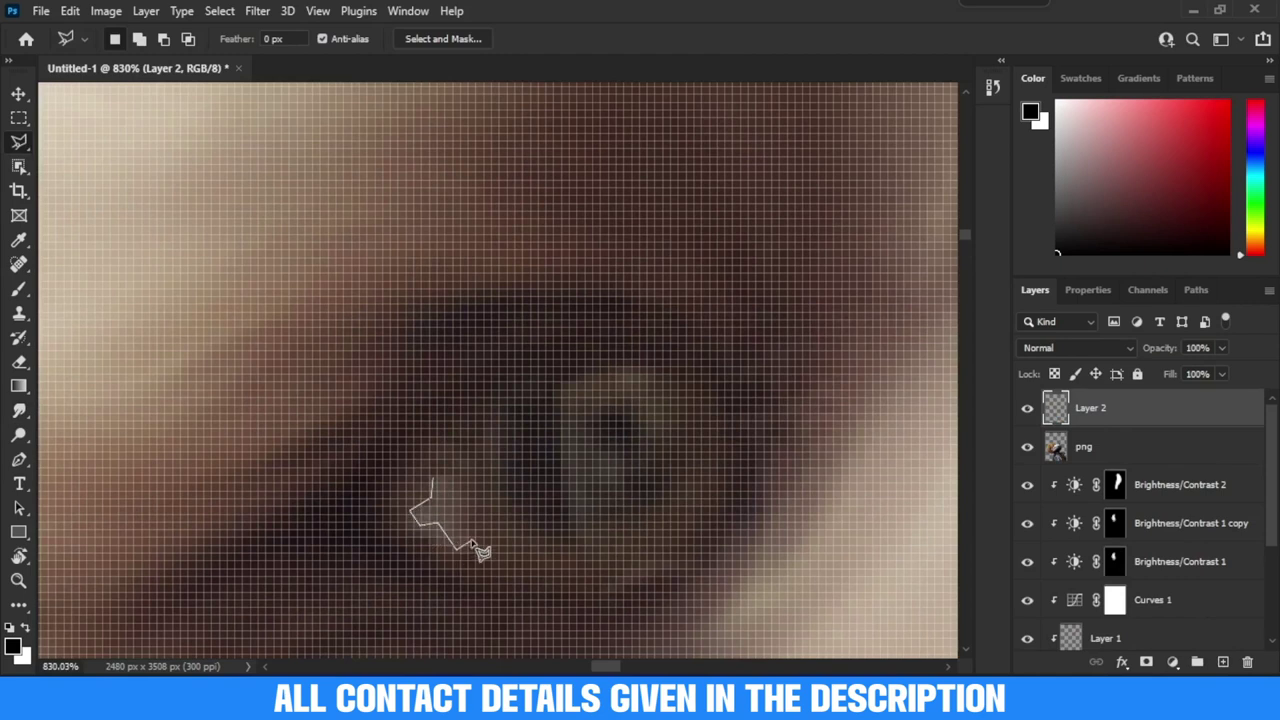
key(ctrl+BackSpace)
Fill a second white catchlight in the other eye, deselect, and make Layer 1 active
scroll(330, 500, down, 6)
scroll(270, 510, up, 3)
scroll(300, 470, down, 3)
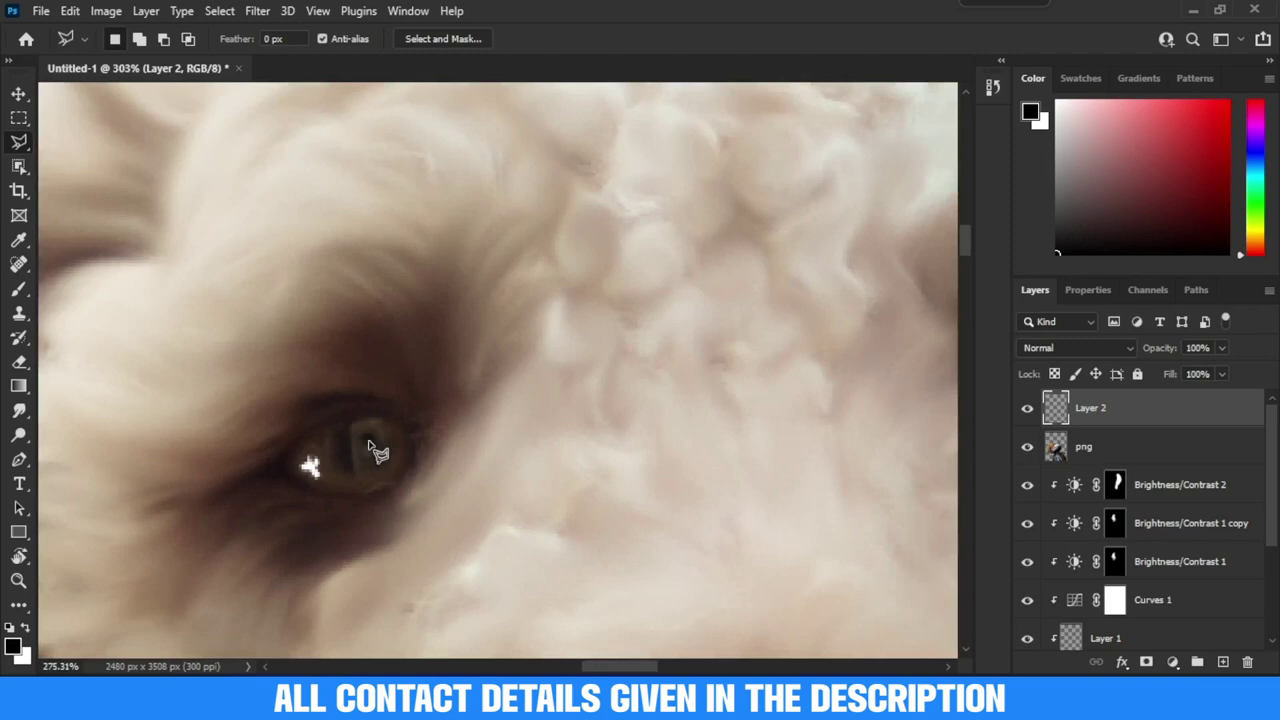
scroll(630, 430, down, 3)
scroll(624, 425, up, 5)
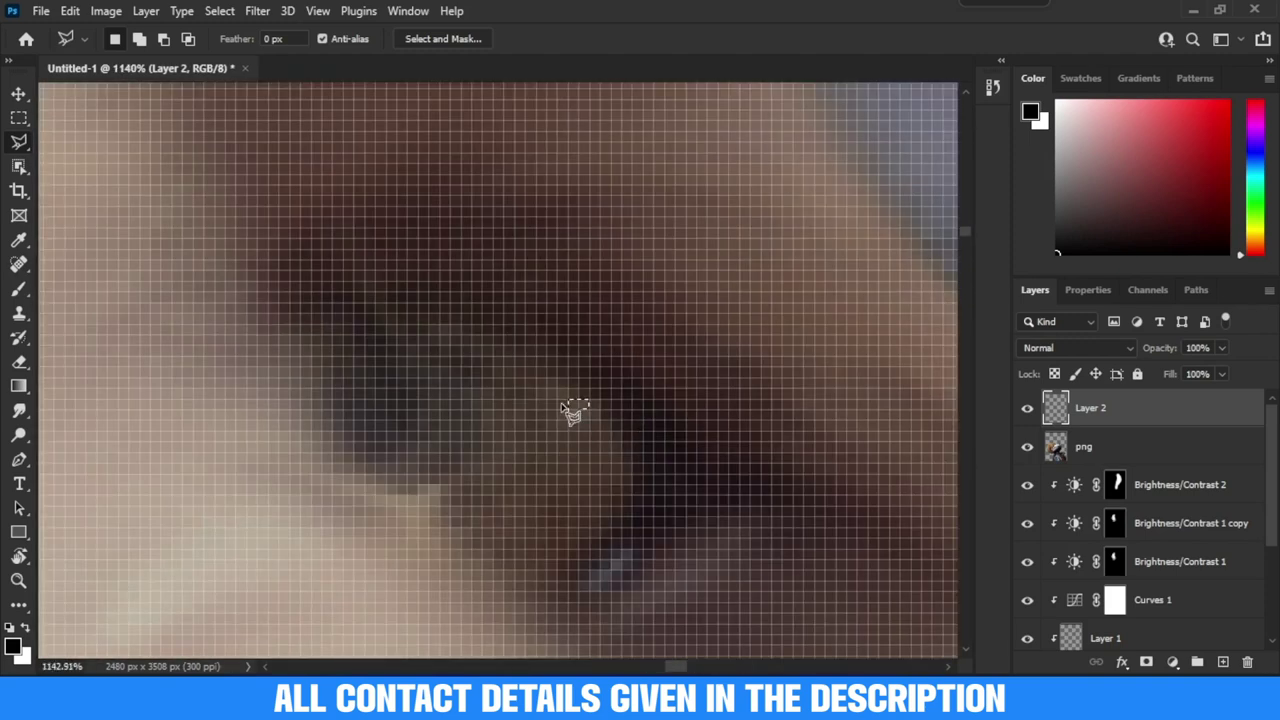
scroll(615, 540, up, 2)
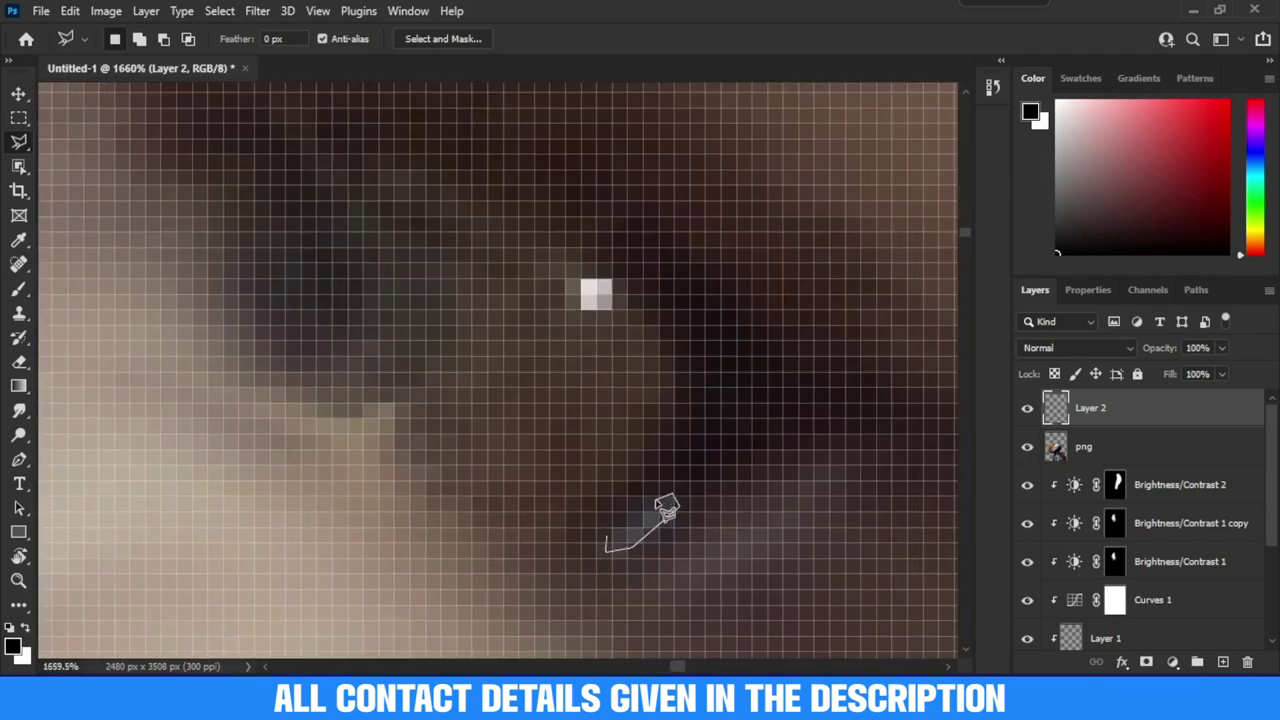
key(ctrl+BackSpace)
key(ctrl+d)
scroll(670, 450, down, 5)
scroll(371, 366, up, 2)
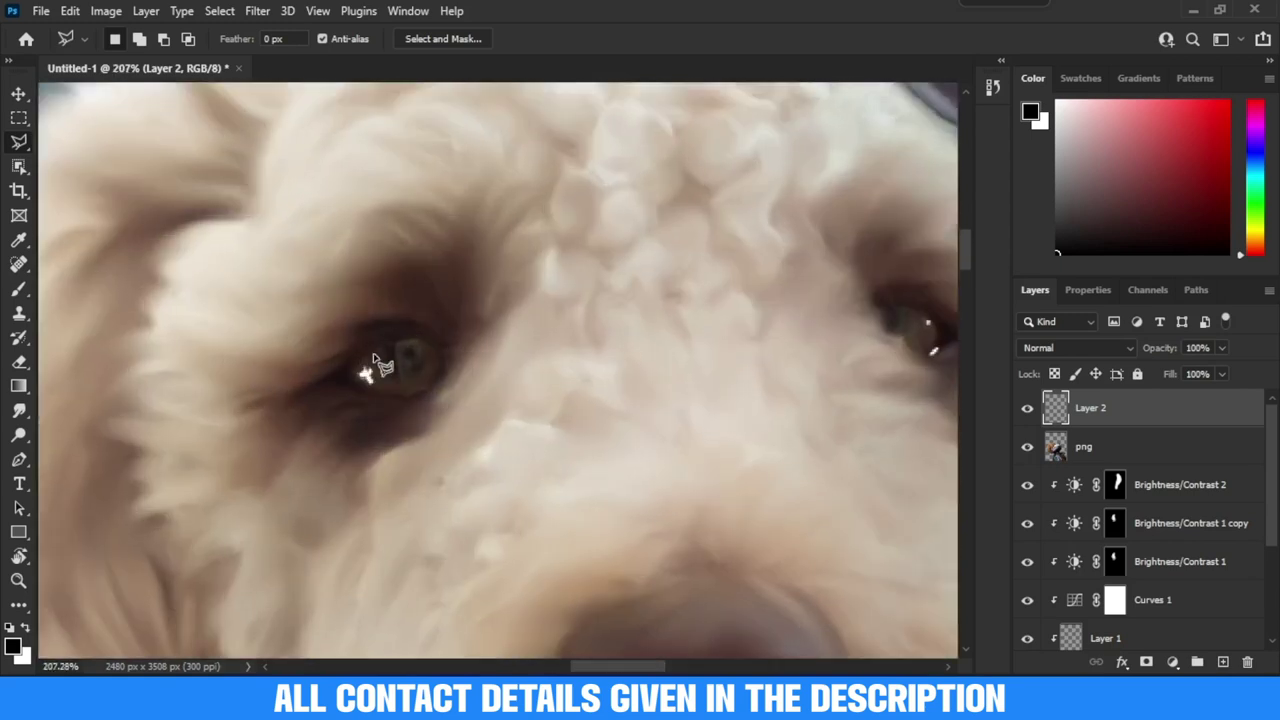
scroll(398, 410, up, 1)
key(alt+bracketleft)
key(alt+bracketleft)
key(alt+bracketleft)
key(alt+bracketleft)
key(alt+bracketleft)
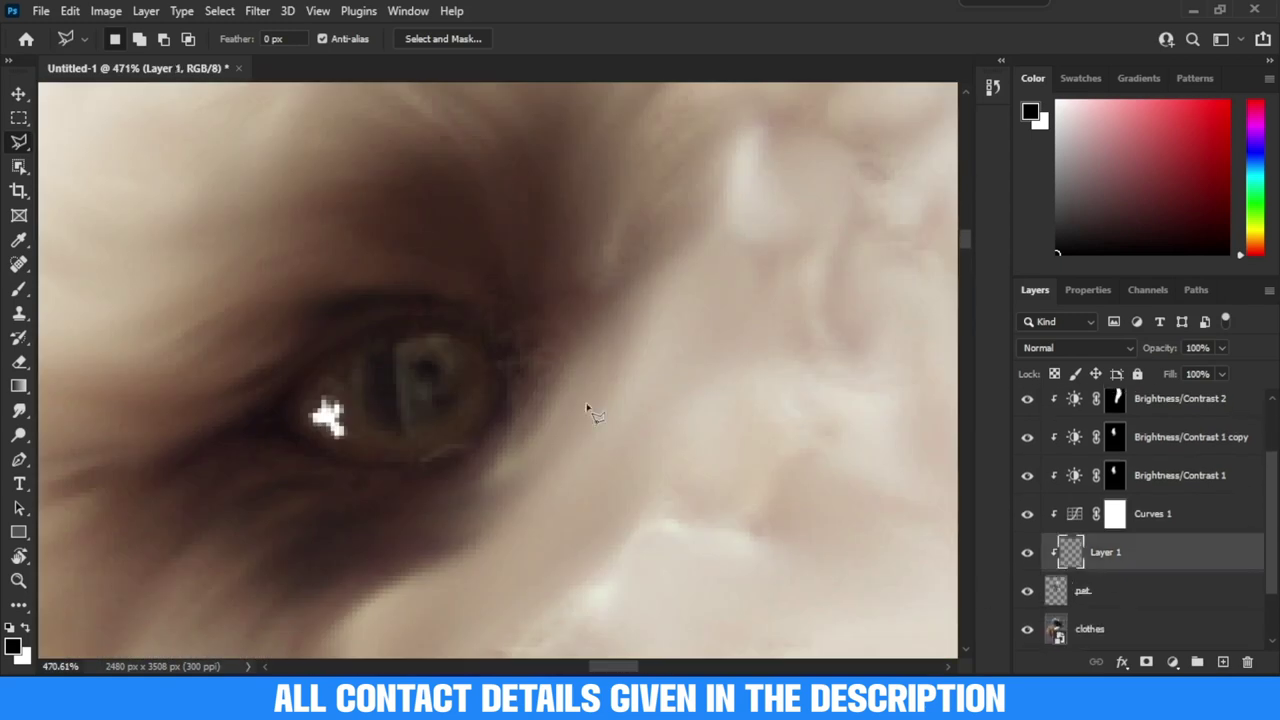
Darken the dog's eye on the pet layer with a smaller Burn brush at 51% exposure
key(o)
right_click(478, 380)
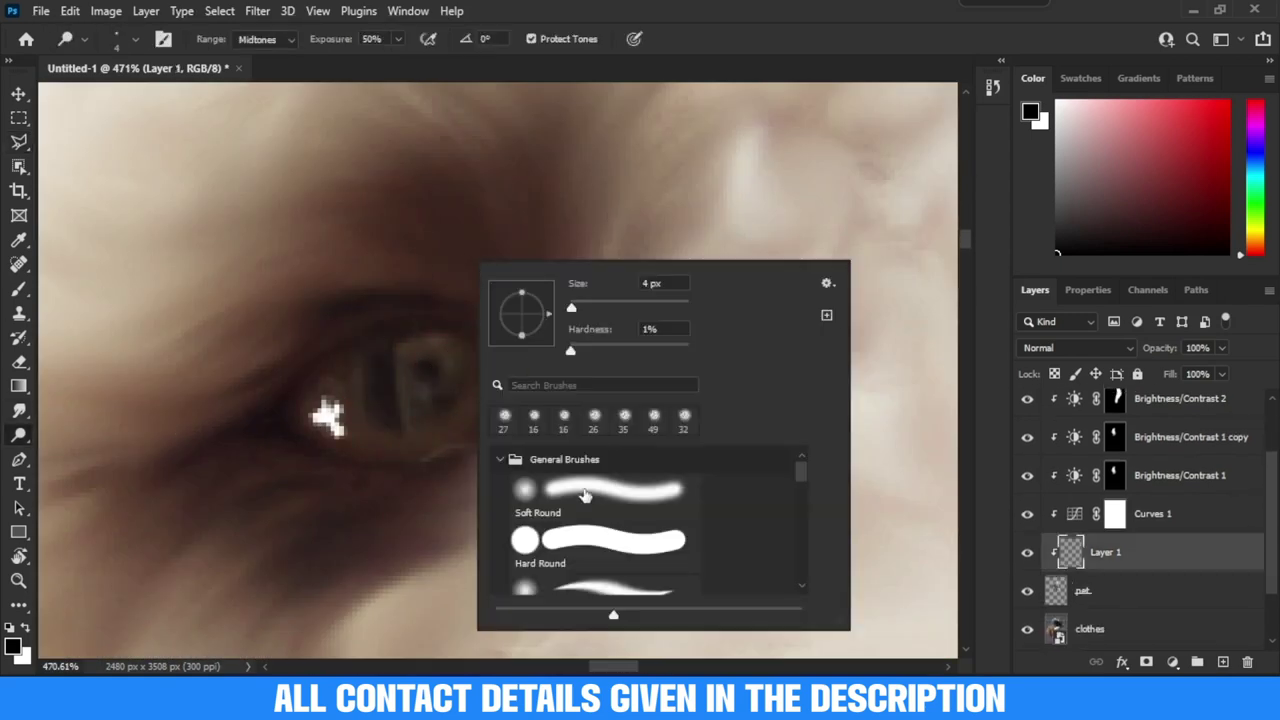
key(Escape)
key(bracketleft)
key(bracketleft)
key(alt+bracketleft)
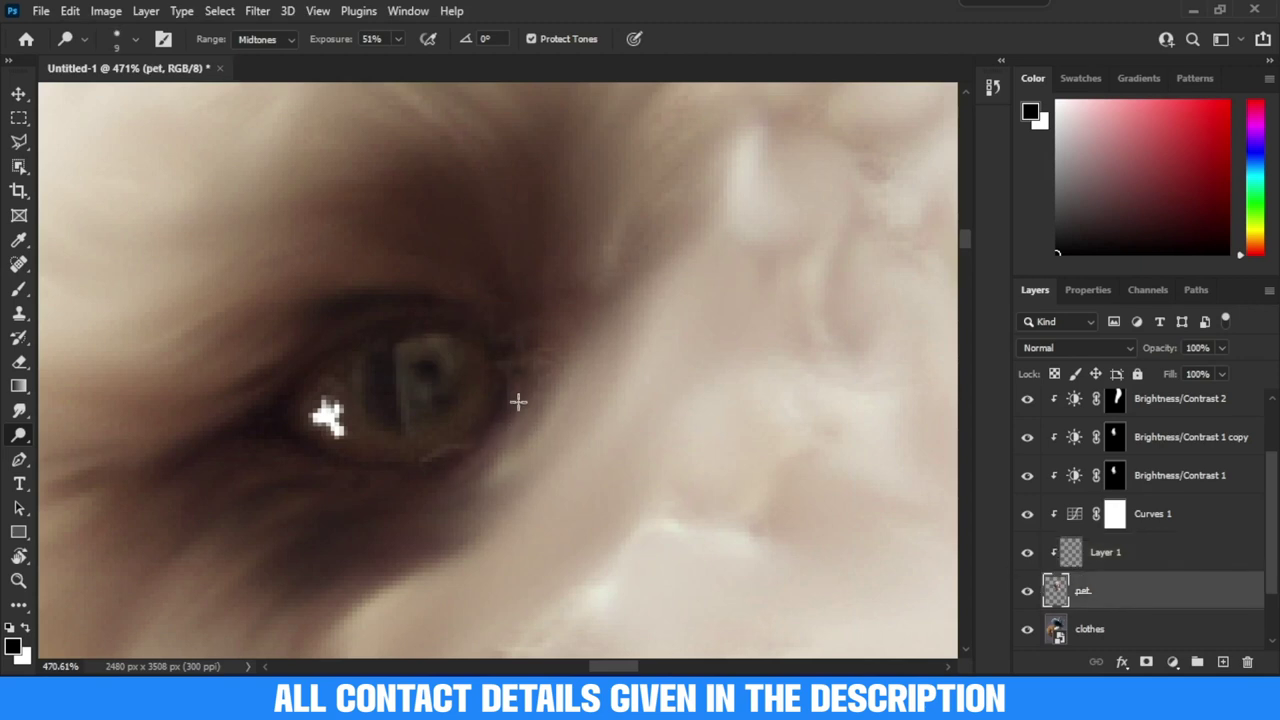
drag(512, 458, 604, 418)
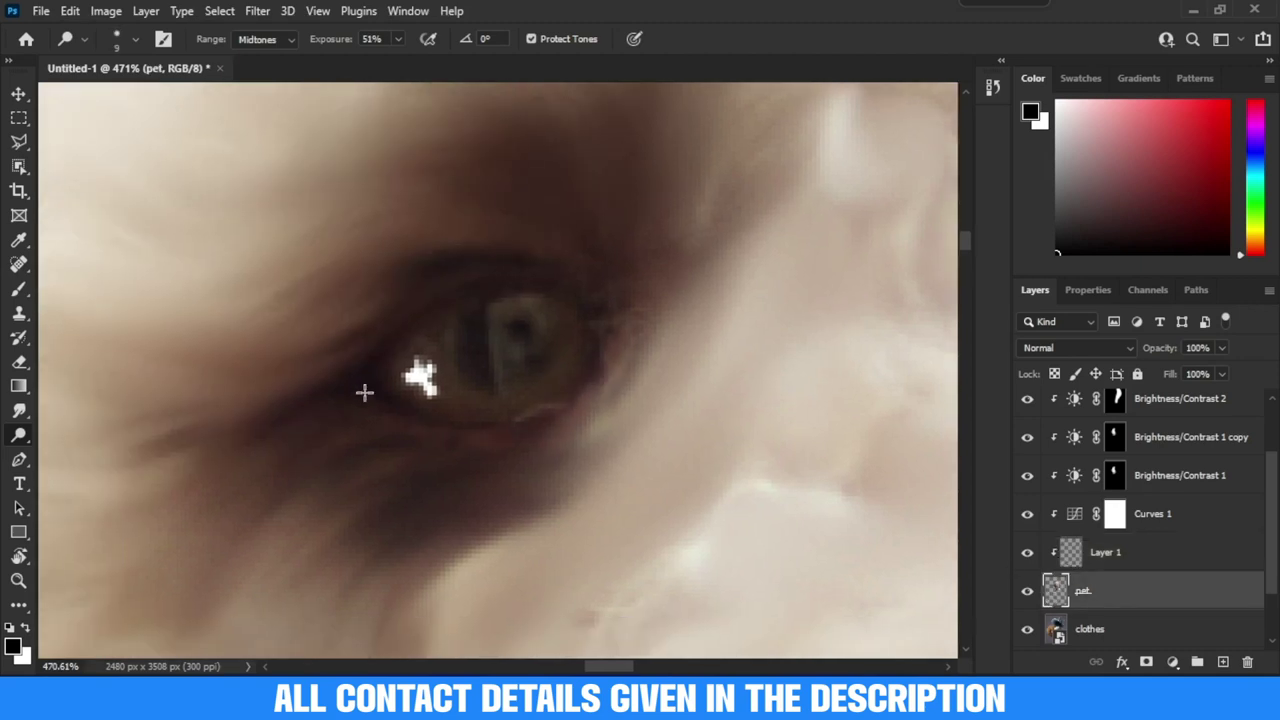
Smudge the dog's eye with the Smudge tool at 57% strength
right_click(459, 331)
key(r)
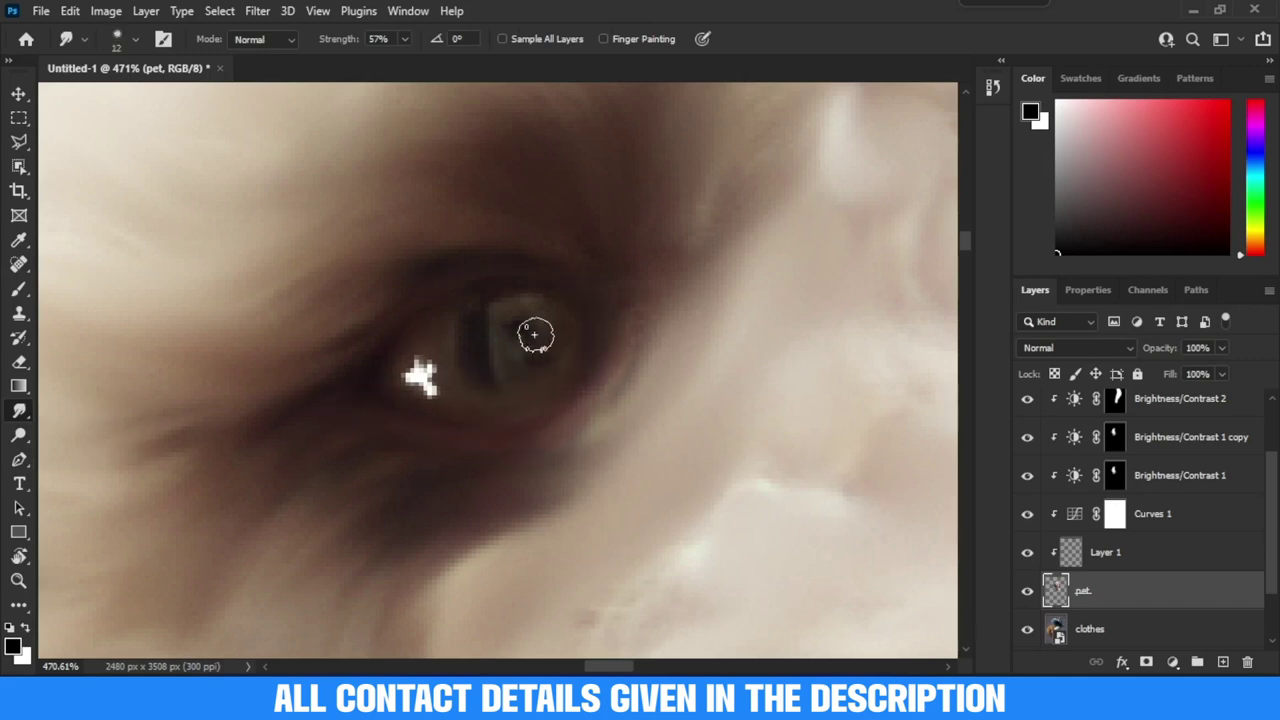
scroll(540, 335, up, 1)
scroll(550, 322, down, 2)
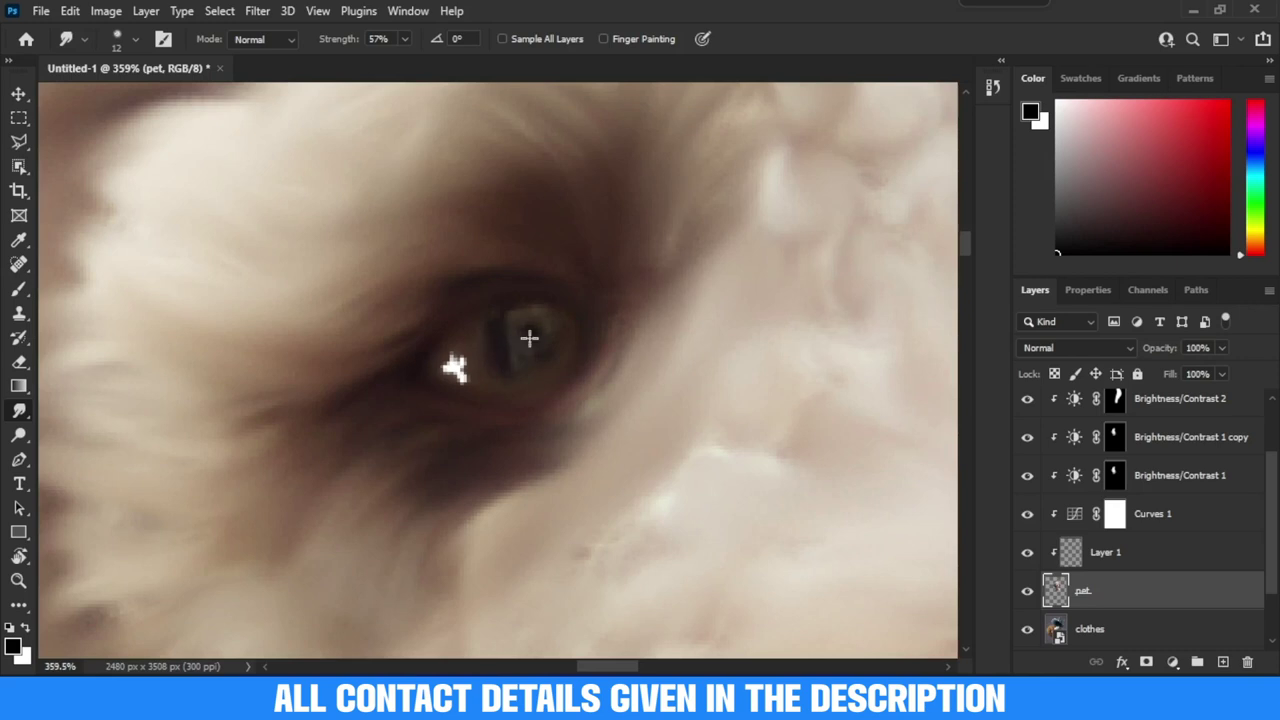
scroll(568, 341, right, 3)
scroll(500, 377, down, 3)
scroll(591, 394, up, 3)
scroll(528, 318, up, 1)
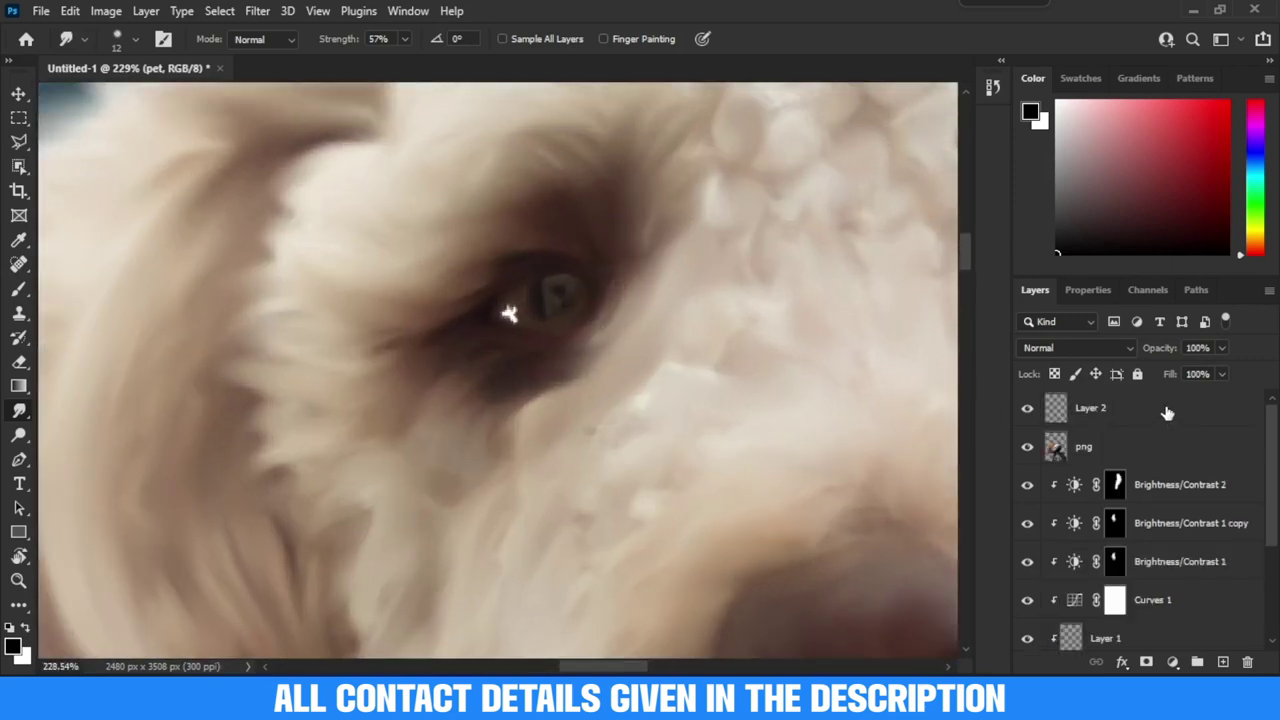
Lower Layer 2's fill to 35% to soften the catchlights
drag(1188, 400, 1168, 400)
scroll(531, 334, down, 2)
scroll(531, 334, down, 1)
scroll(560, 343, up, 5)
scroll(368, 330, down, 2)
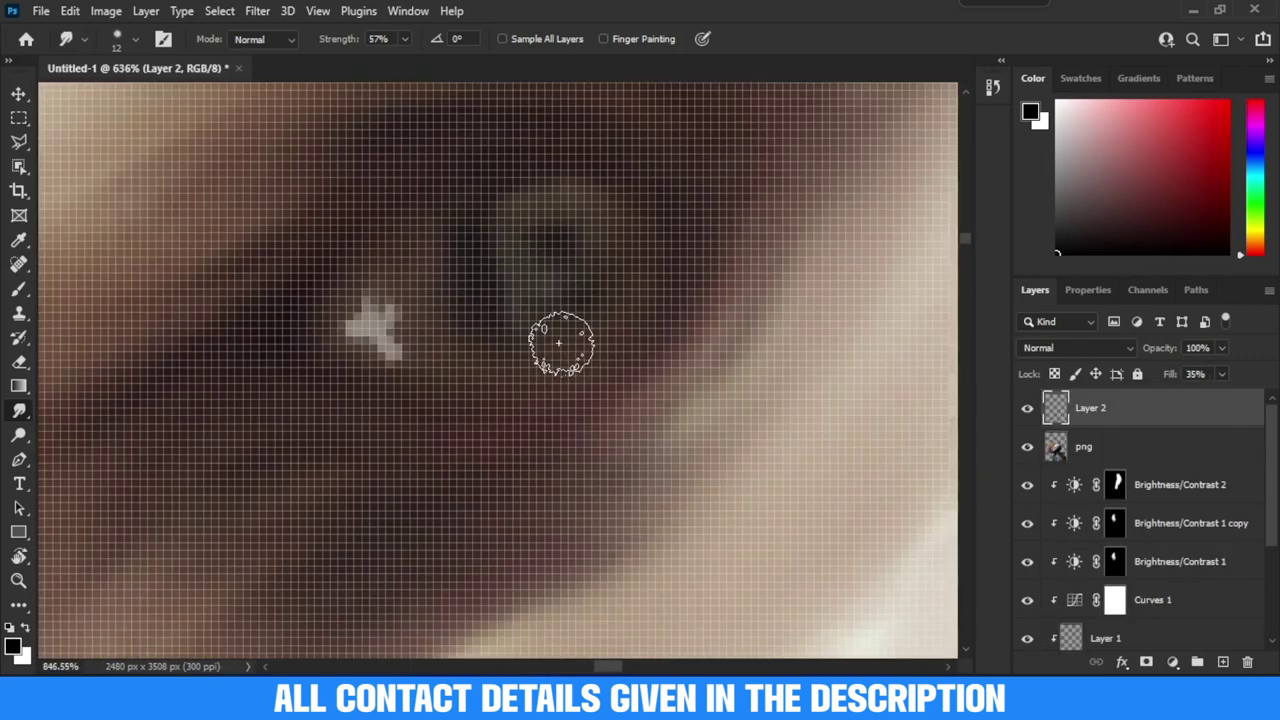
scroll(368, 330, down, 3)
scroll(463, 351, down, 2)
scroll(450, 300, down, 2)
scroll(428, 240, down, 3)
drag(428, 240, 468, 268)
scroll(468, 268, up, 2)
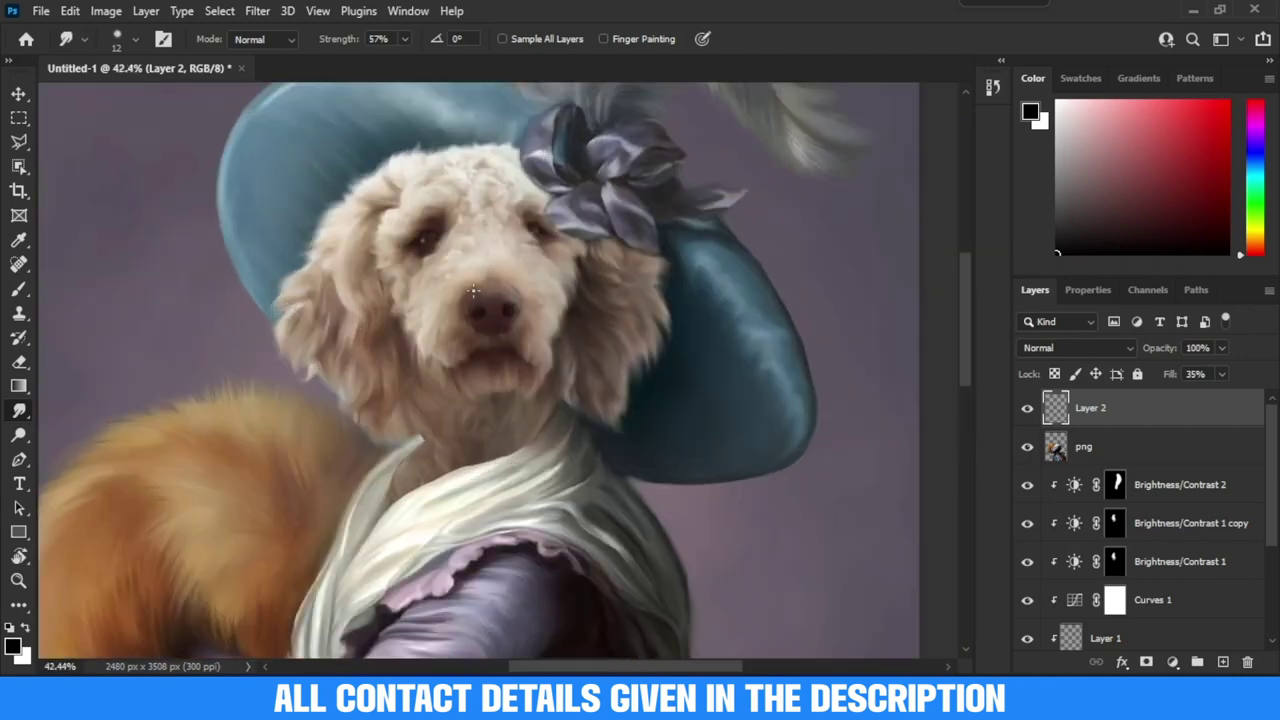
On the png layer, smudge the scarf edge upward into the dog's fur
scroll(468, 268, down, 3)
scroll(686, 451, down, 2)
scroll(548, 414, up, 7)
scroll(548, 414, up, 2)
key(alt+bracketleft)
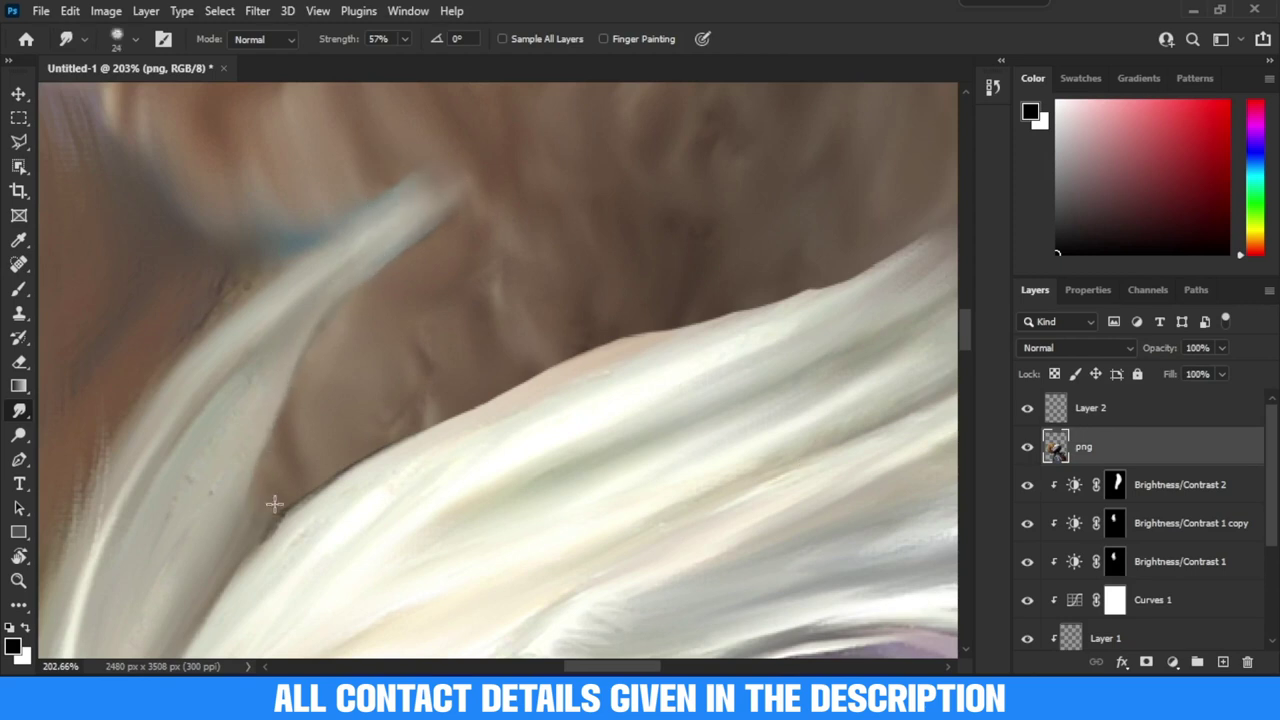
drag(368, 450, 298, 478)
mouse_move(598, 357)
mouse_down()
mouse_move(552, 403)
mouse_move(750, 312)
mouse_up()
Select Layer 1 and switch to the Brush tool, working around the hat
click(1155, 621)
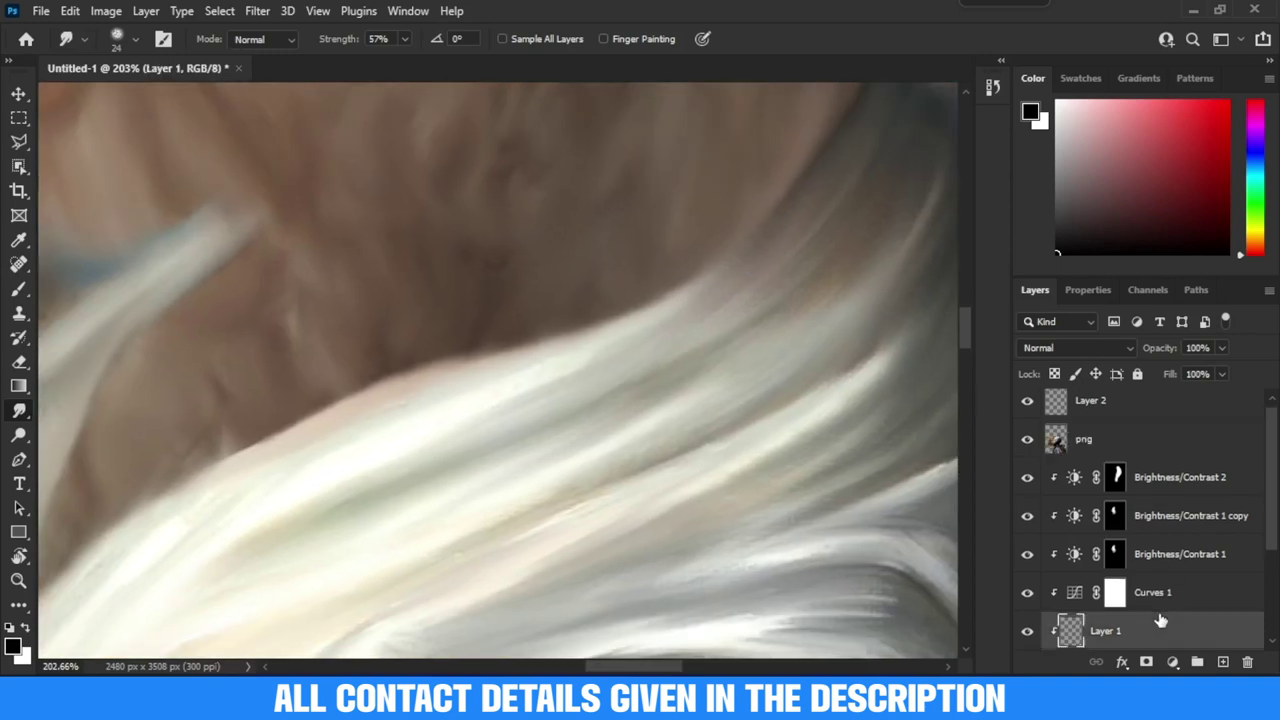
scroll(1157, 619, down, 3)
scroll(690, 470, down, 4)
scroll(775, 321, down, 3)
drag(775, 321, 772, 409)
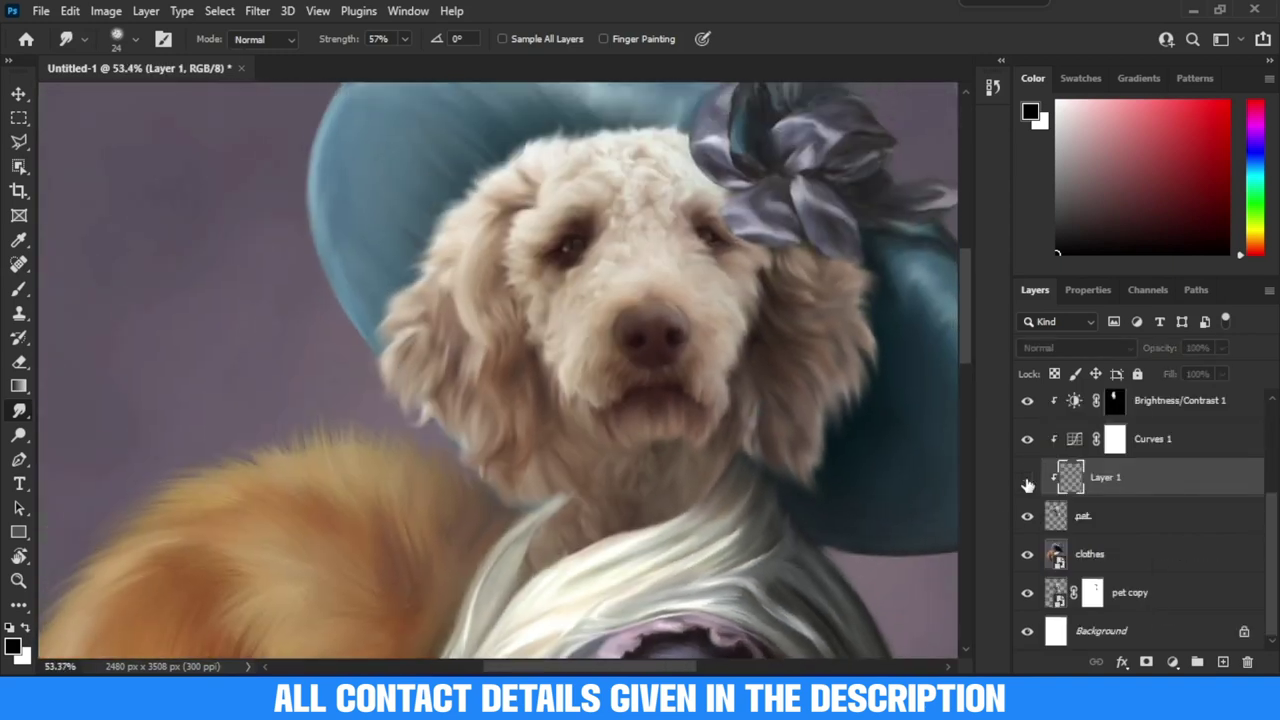
scroll(700, 515, up, 3)
key(b)
scroll(471, 497, up, 1)
scroll(420, 490, up, 2)
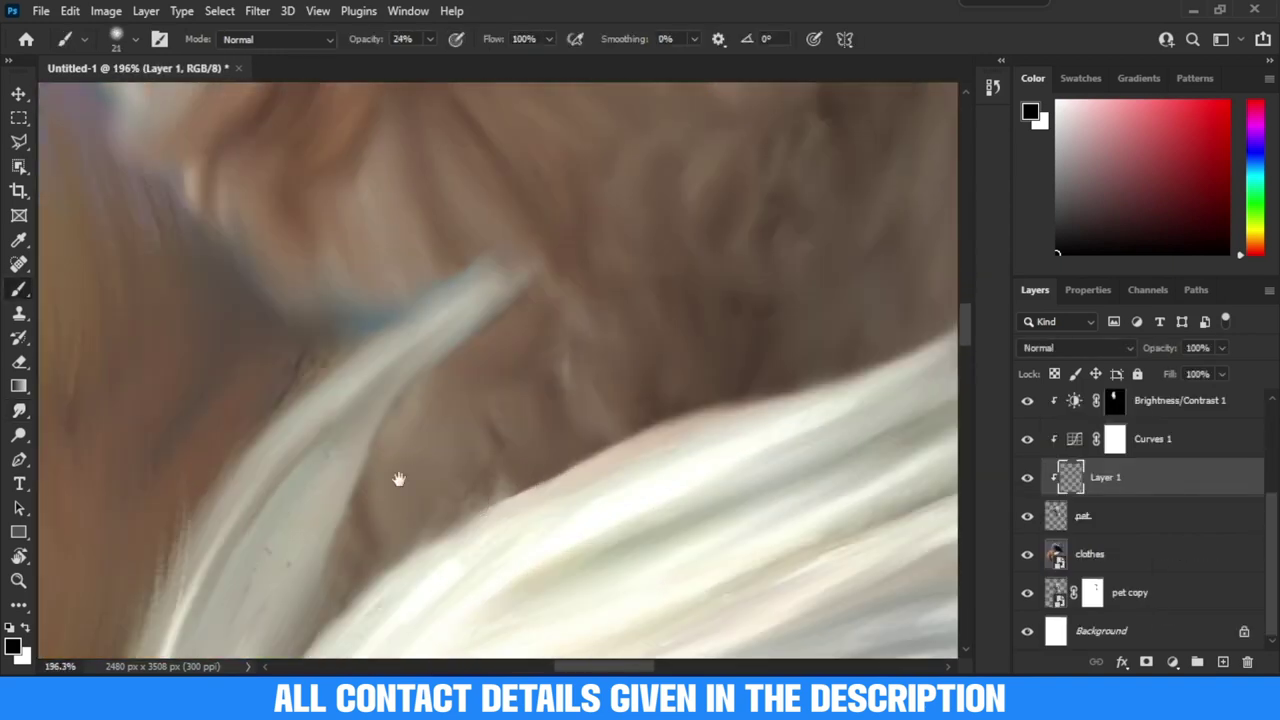
scroll(395, 509, up, 1)
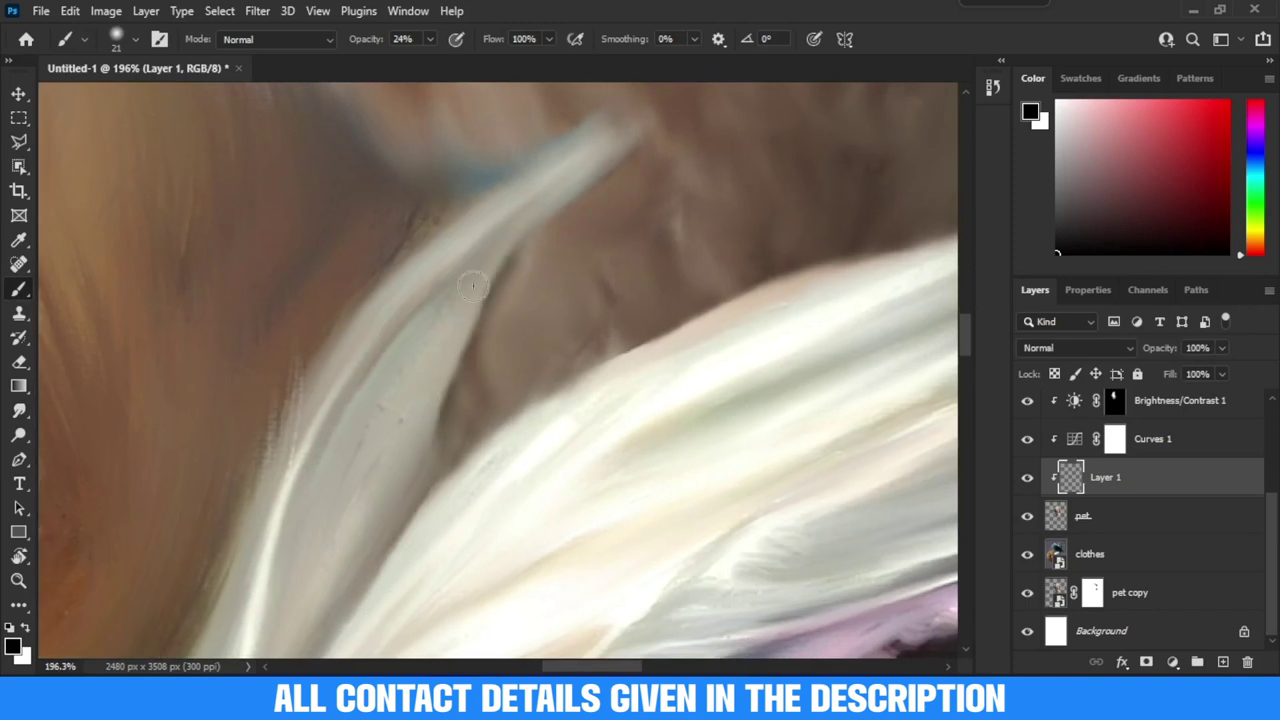
drag(610, 389, 440, 449)
drag(860, 286, 762, 272)
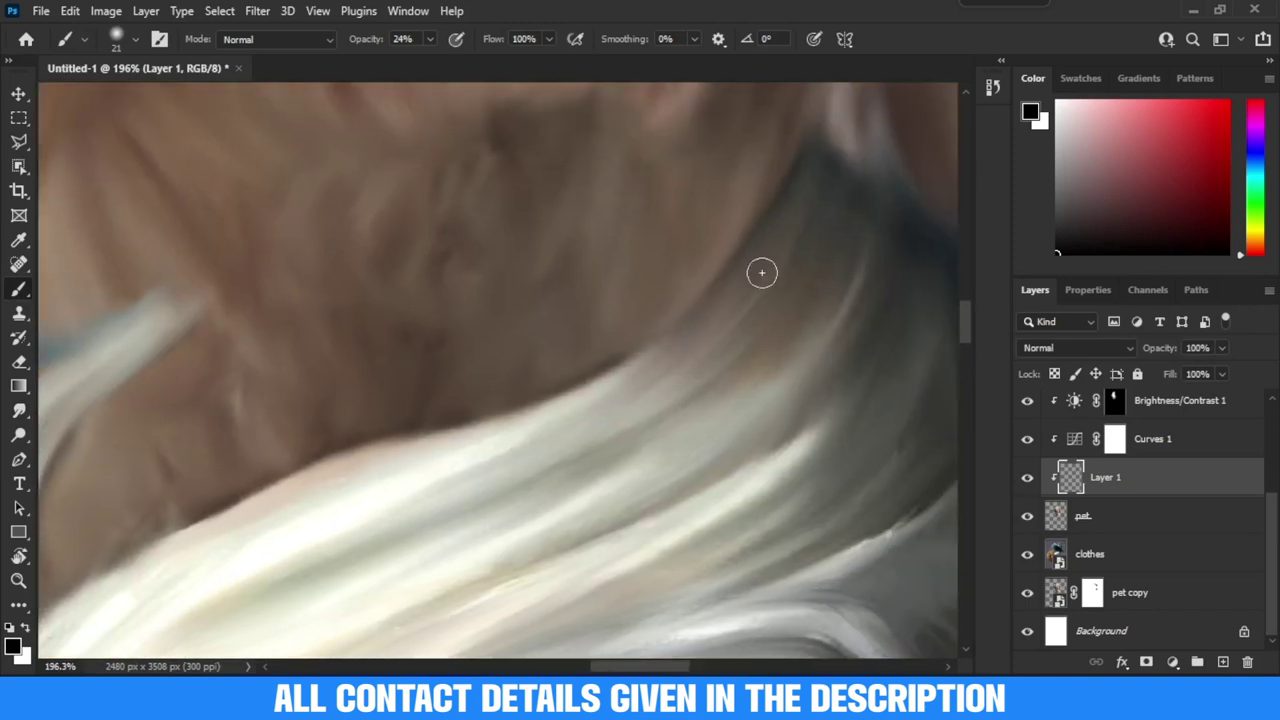
drag(376, 498, 441, 432)
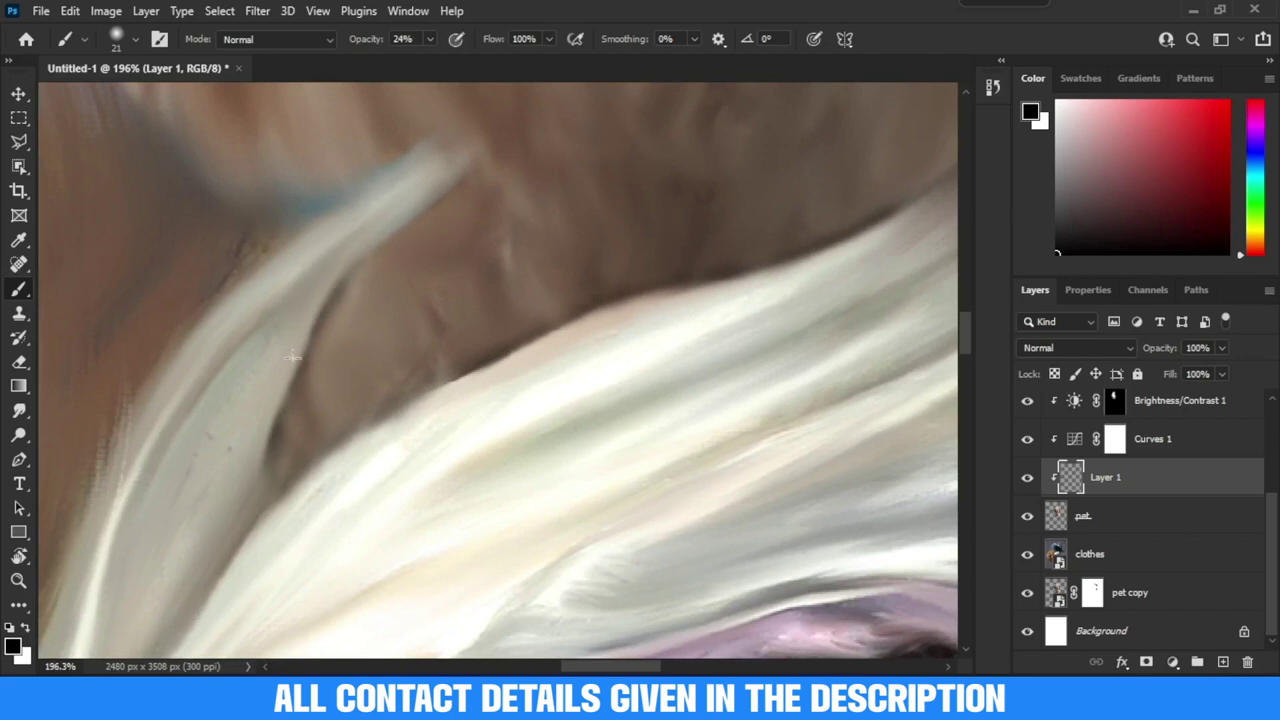
Add a white layer mask to Layer 1 and review the scarf area
scroll(443, 206, down, 3)
scroll(443, 206, down, 1)
scroll(404, 370, up, 2)
scroll(404, 370, up, 3)
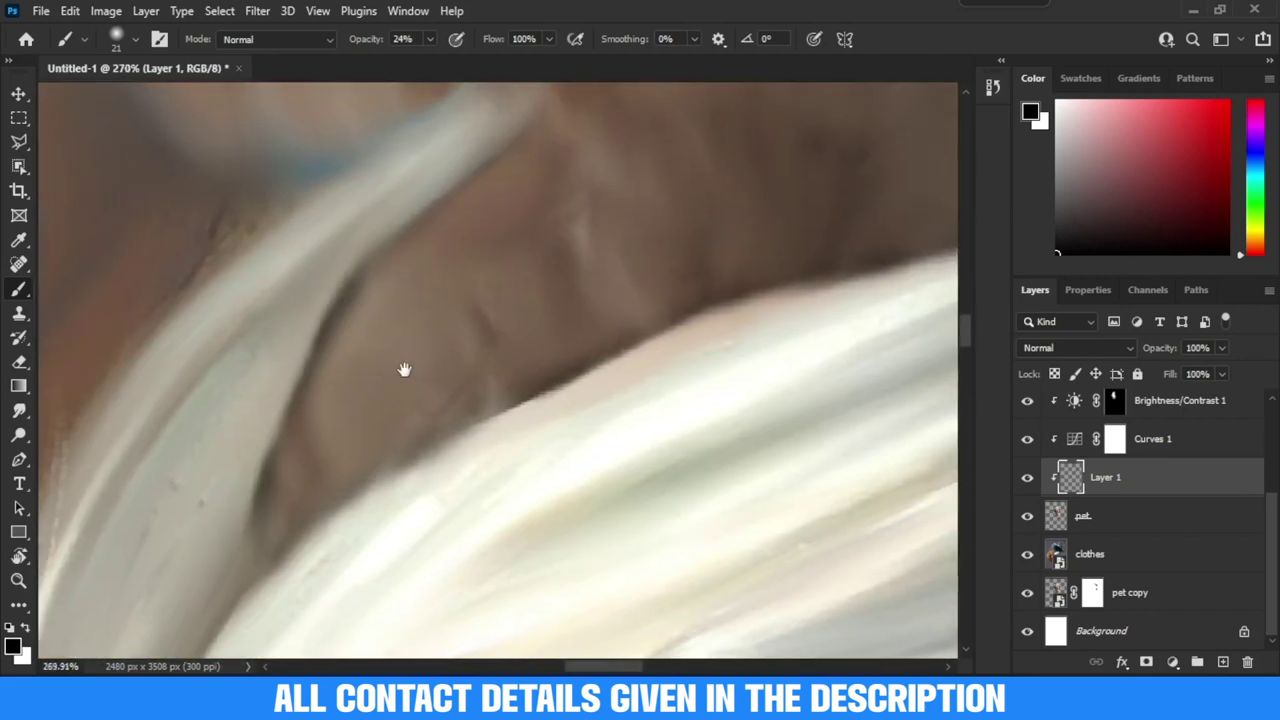
click(1144, 662)
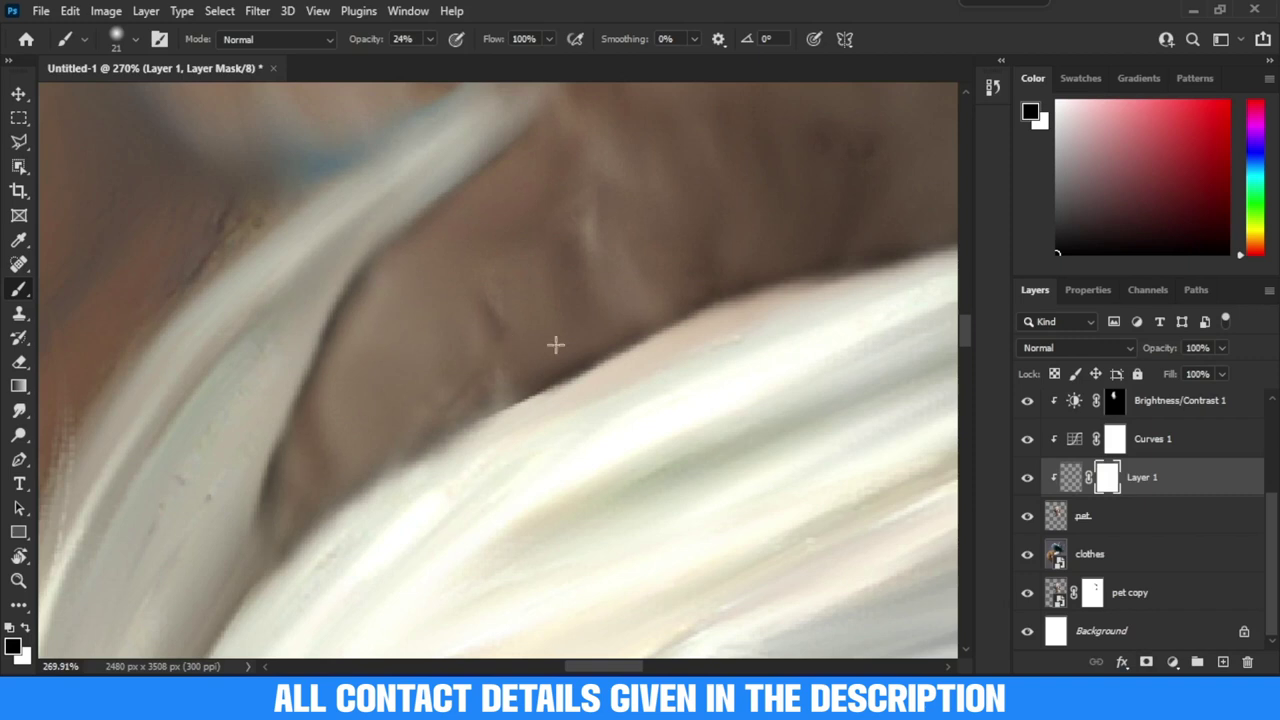
drag(350, 468, 375, 397)
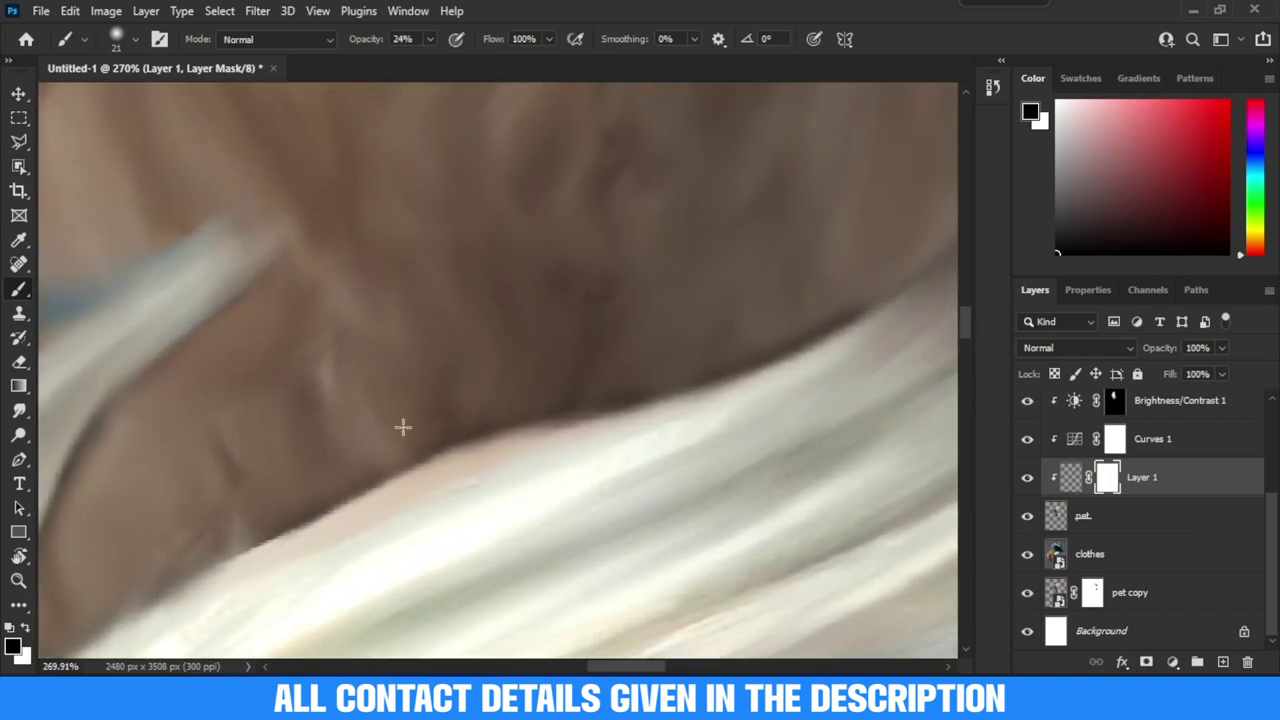
scroll(563, 391, down, 2)
scroll(563, 391, down, 3)
scroll(570, 400, down, 1)
scroll(585, 428, down, 3)
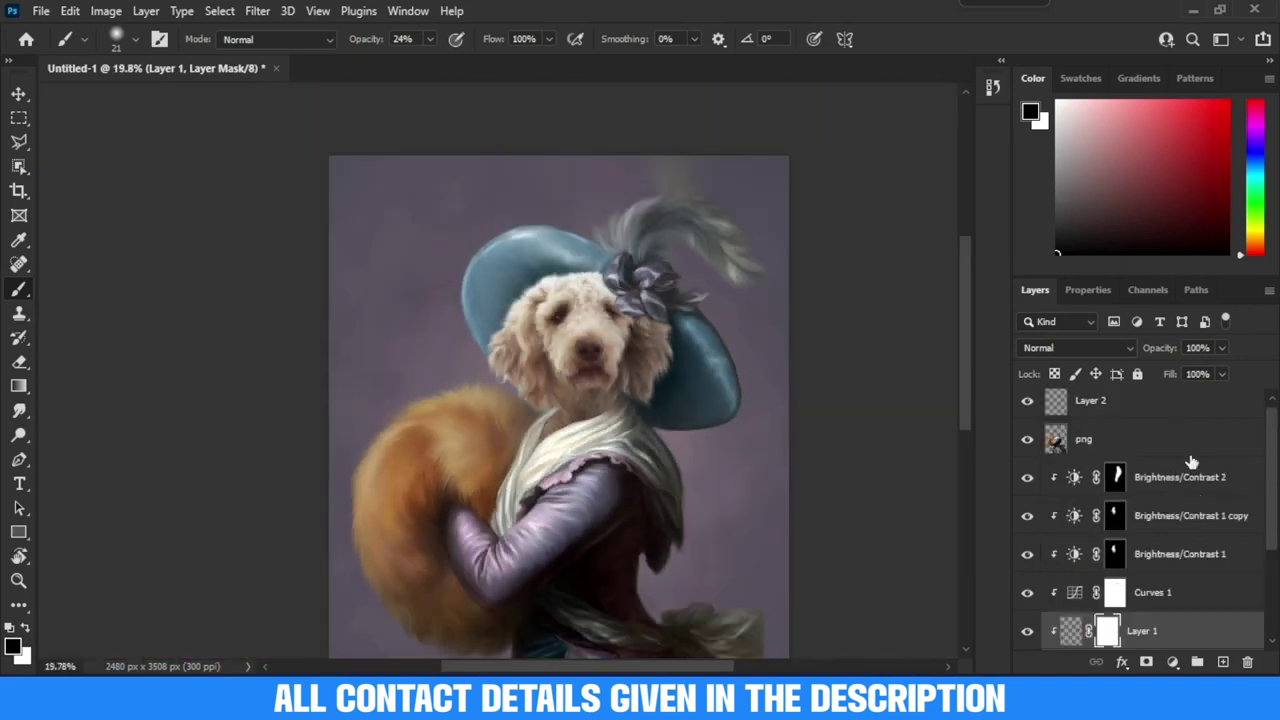
Group the layers into Group 1 and stamp a merged Layer 3 on top
shift+click(1192, 606)
key(ctrl+g)
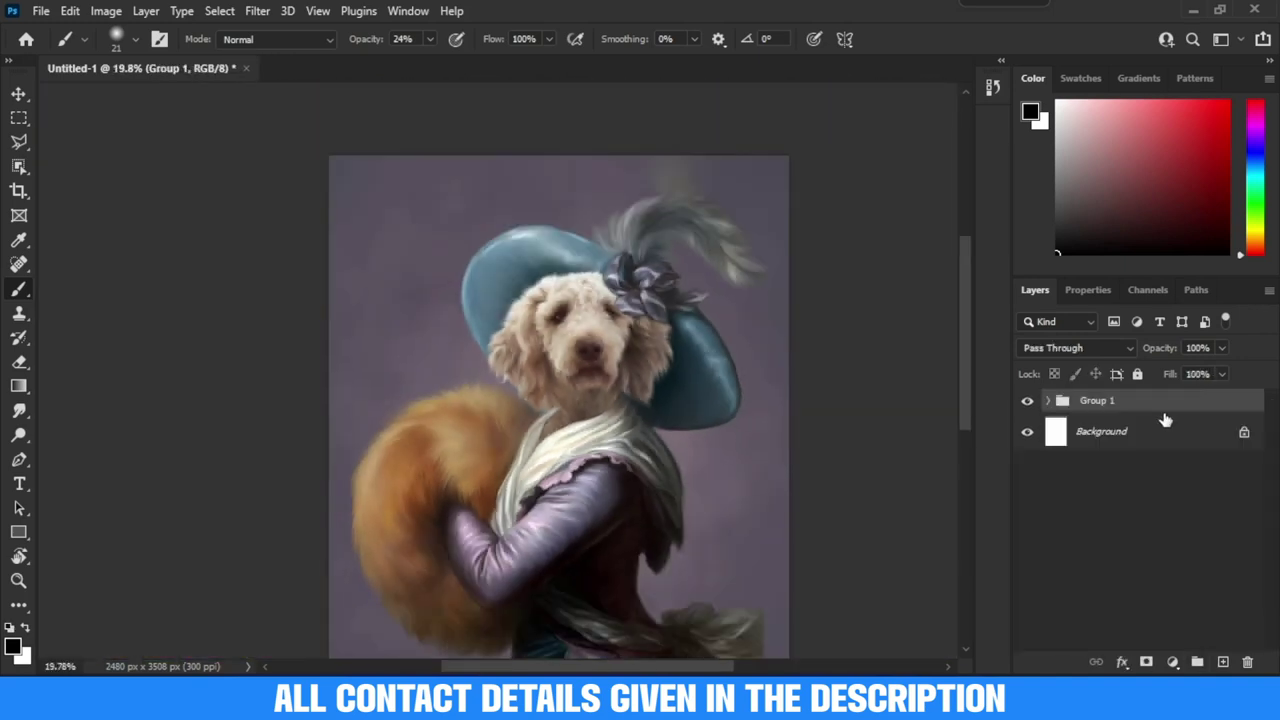
key(ctrl+shift+alt+e)
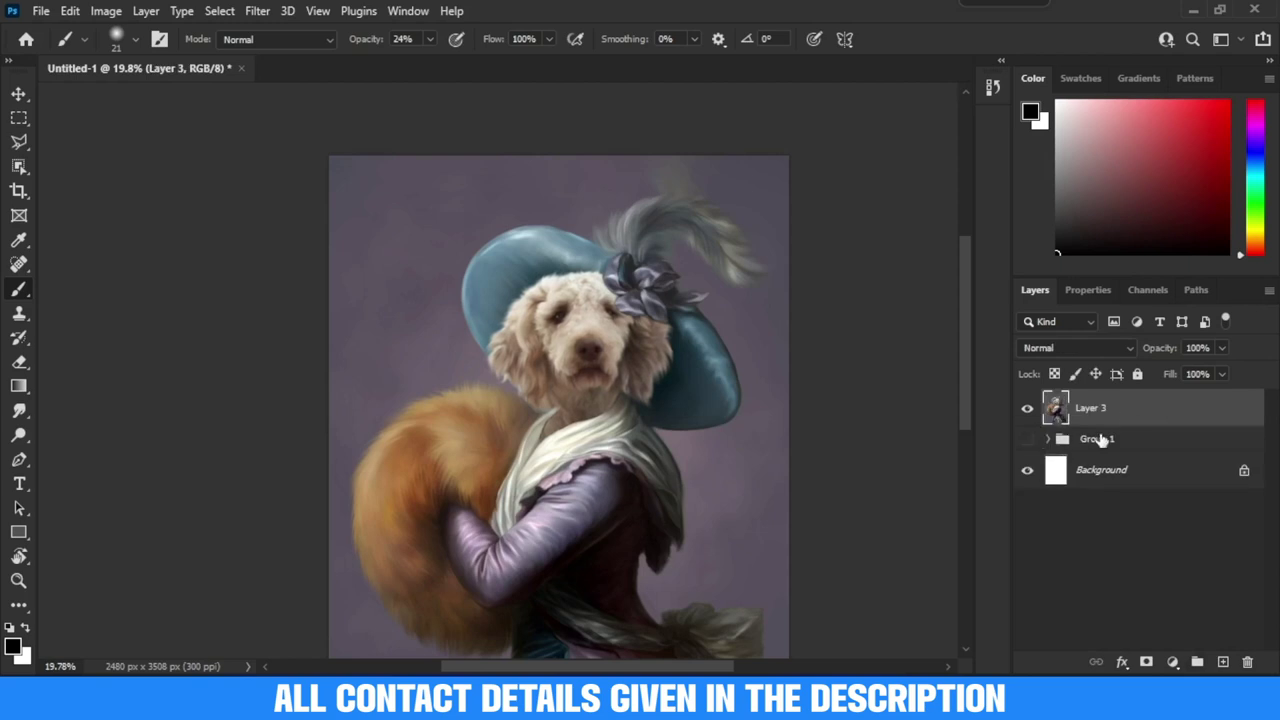
scroll(736, 368, up, 5)
scroll(736, 368, down, 5)
Convert Layer 3 to a smart object and open it in the Camera Raw Filter
right_click(1174, 414)
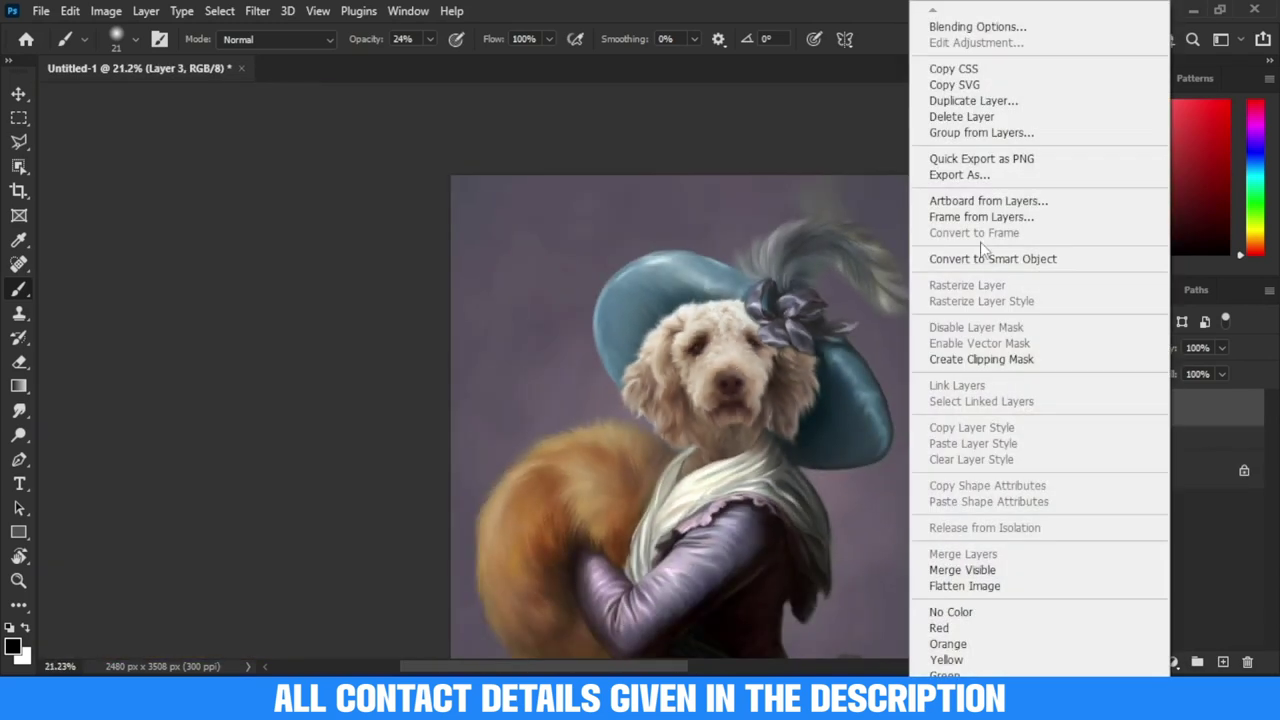
click(986, 257)
scroll(653, 325, up, 3)
scroll(653, 325, down, 4)
click(257, 10)
click(337, 131)
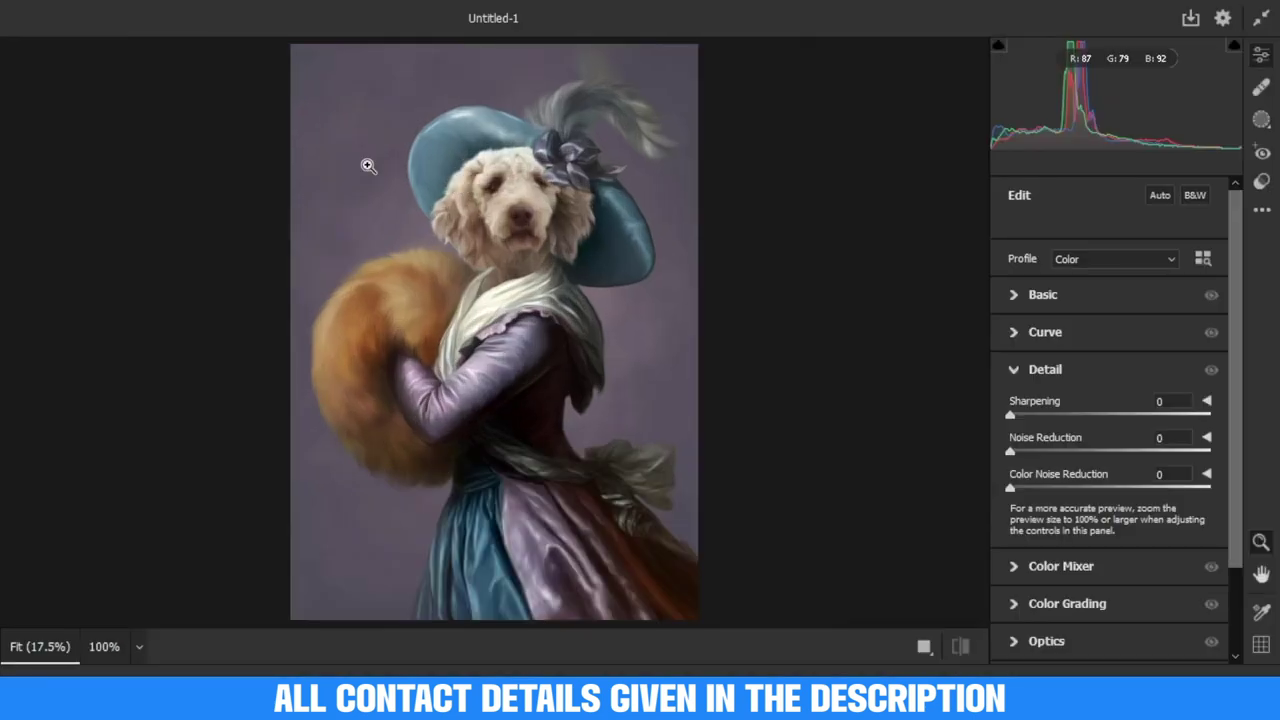
In Camera Raw, apply sharpening 52, Texture +35 and Vibrance +35 to Layer 3
scroll(1020, 440, up, 5)
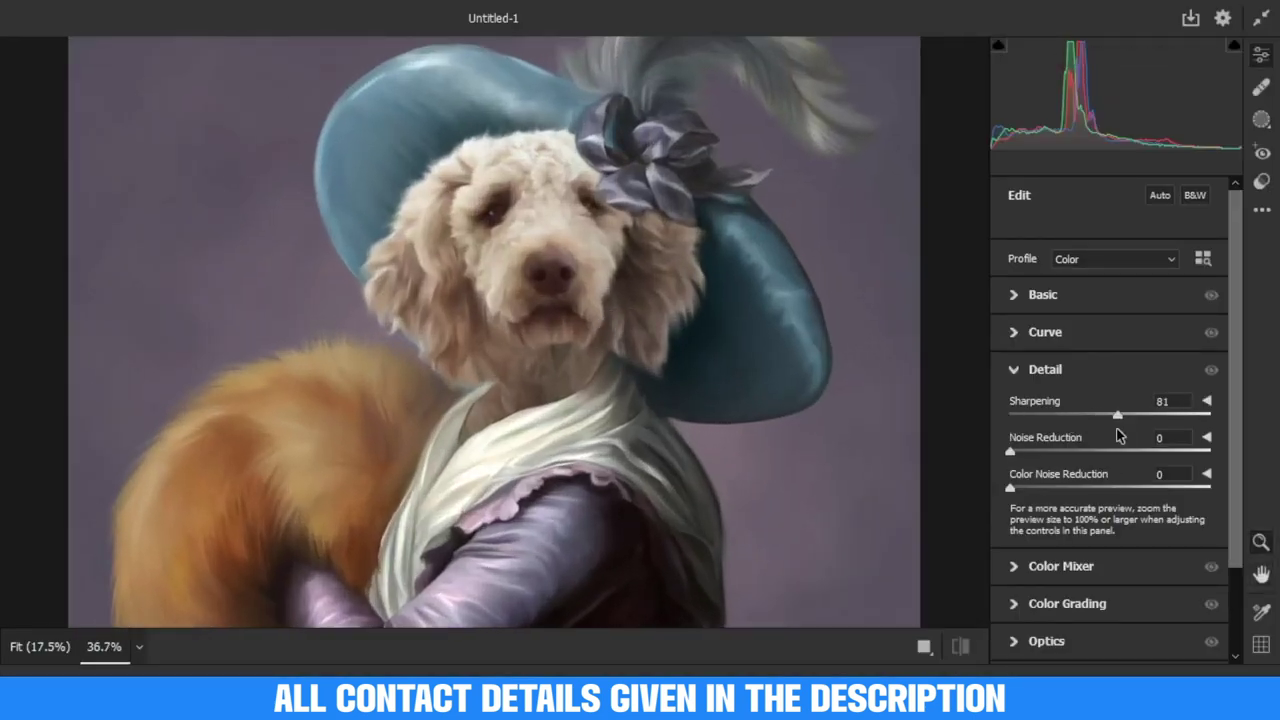
click(1170, 400)
key(ctrl+plus)
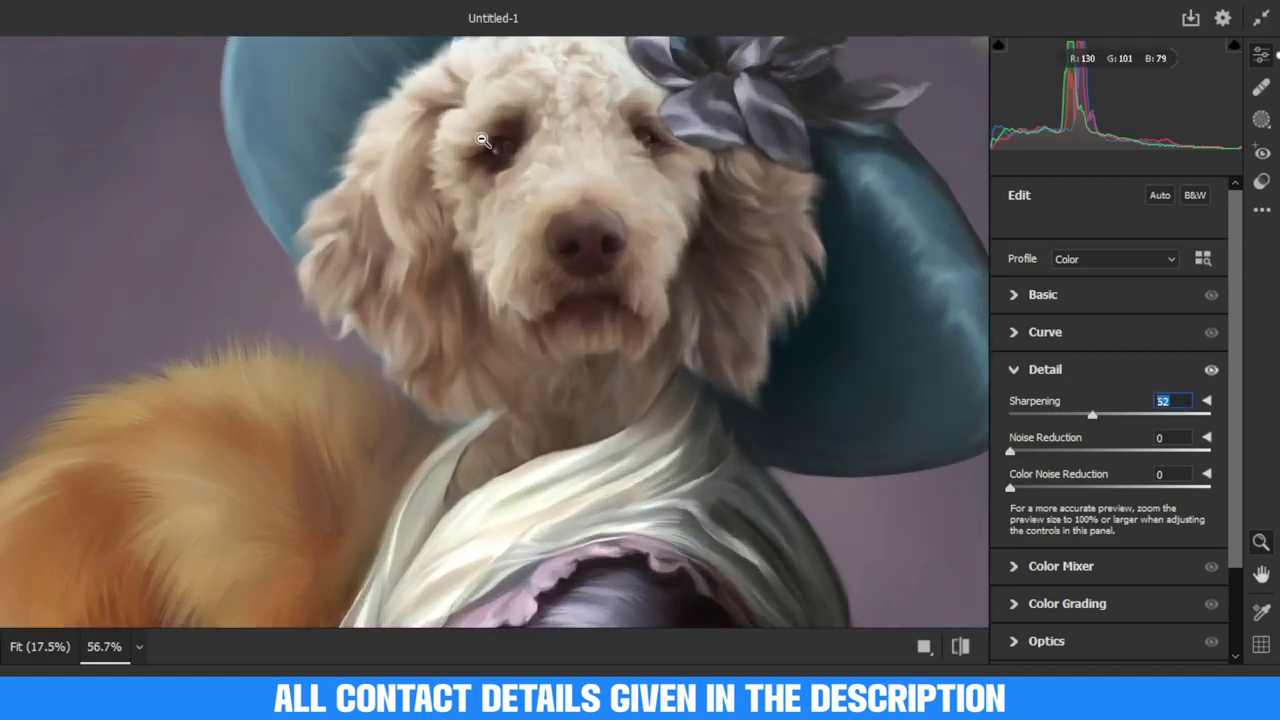
click(1020, 294)
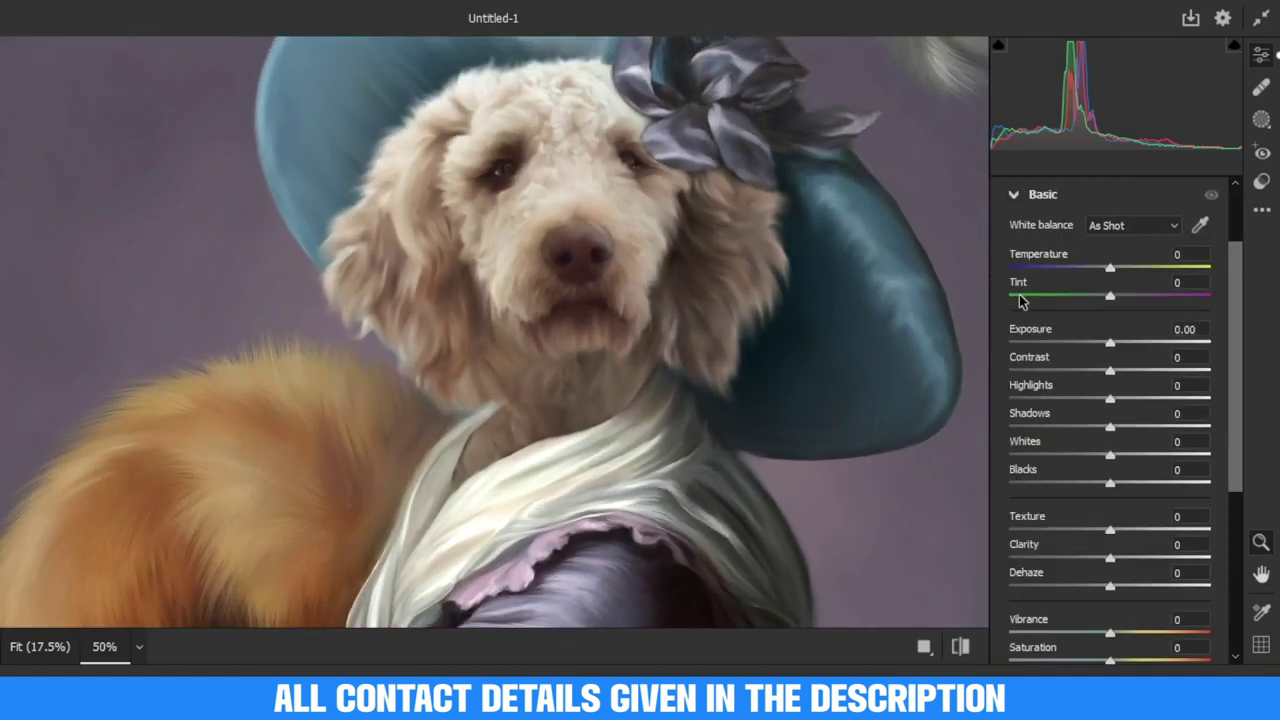
scroll(1115, 316, down, 3)
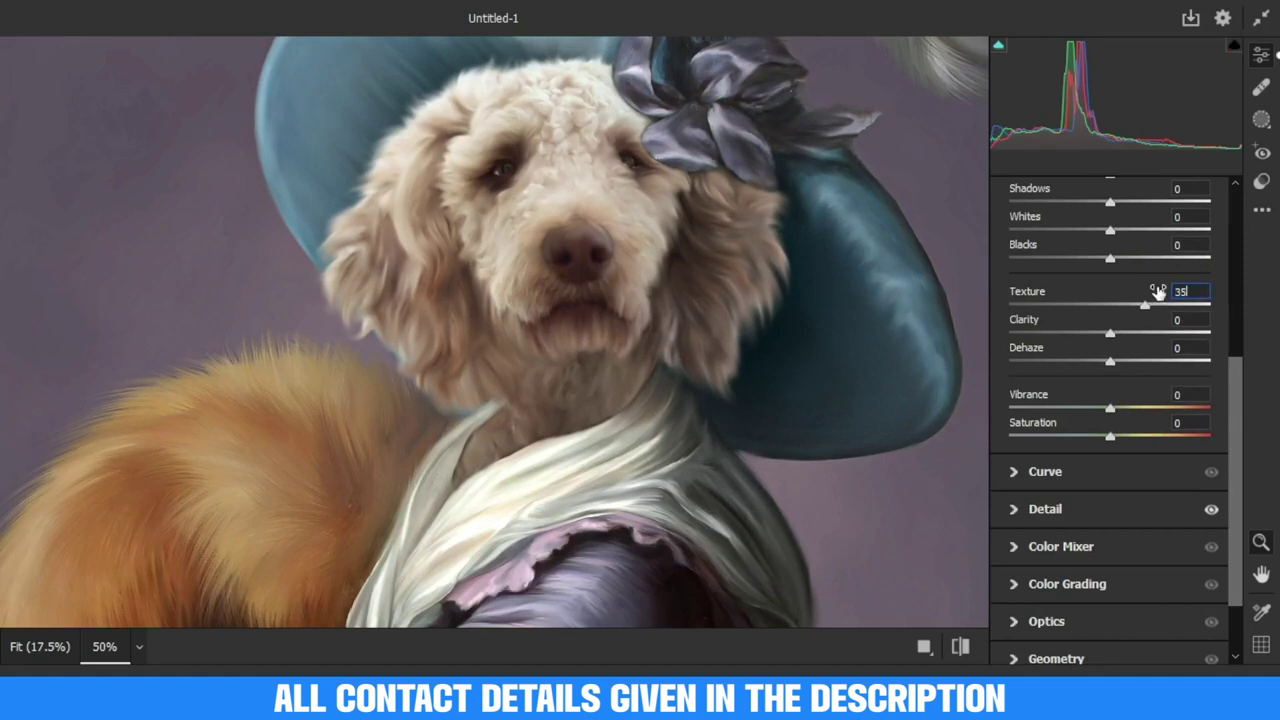
scroll(550, 275, down, 2)
scroll(550, 275, up, 2)
scroll(550, 275, up, 2)
scroll(550, 275, down, 1)
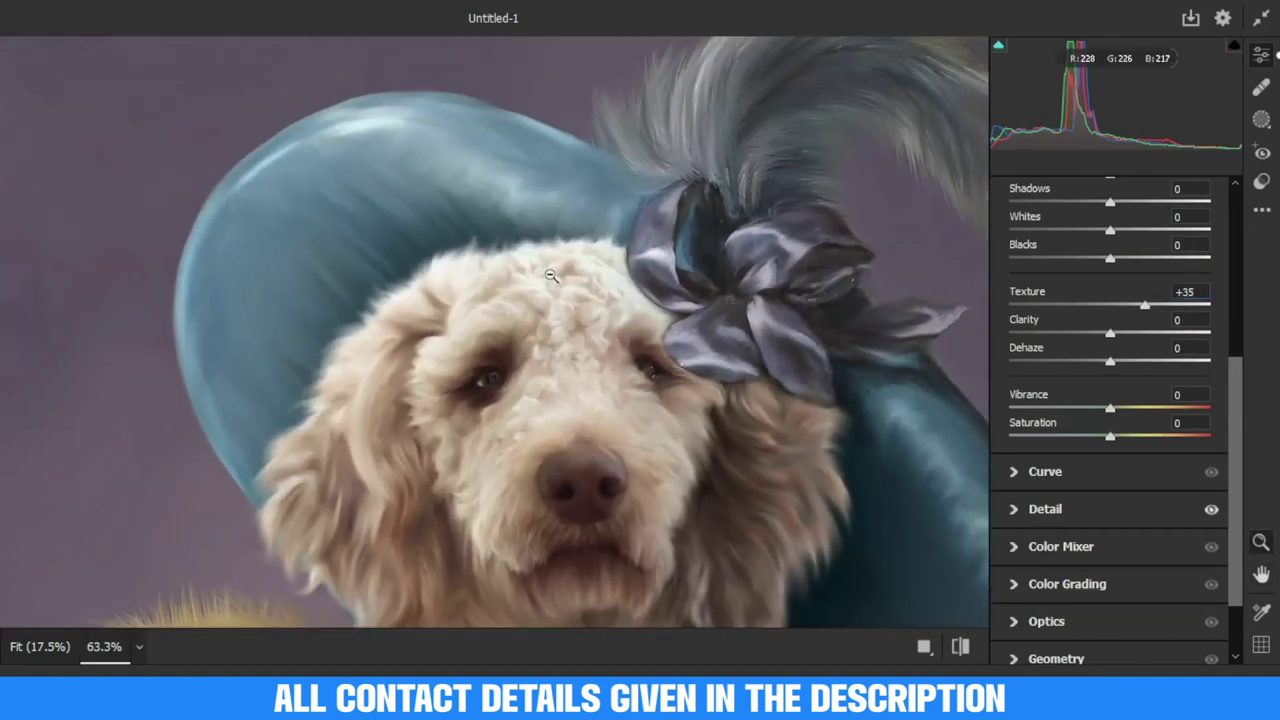
scroll(550, 275, down, 3)
drag(1115, 417, 1145, 417)
scroll(679, 359, down, 2)
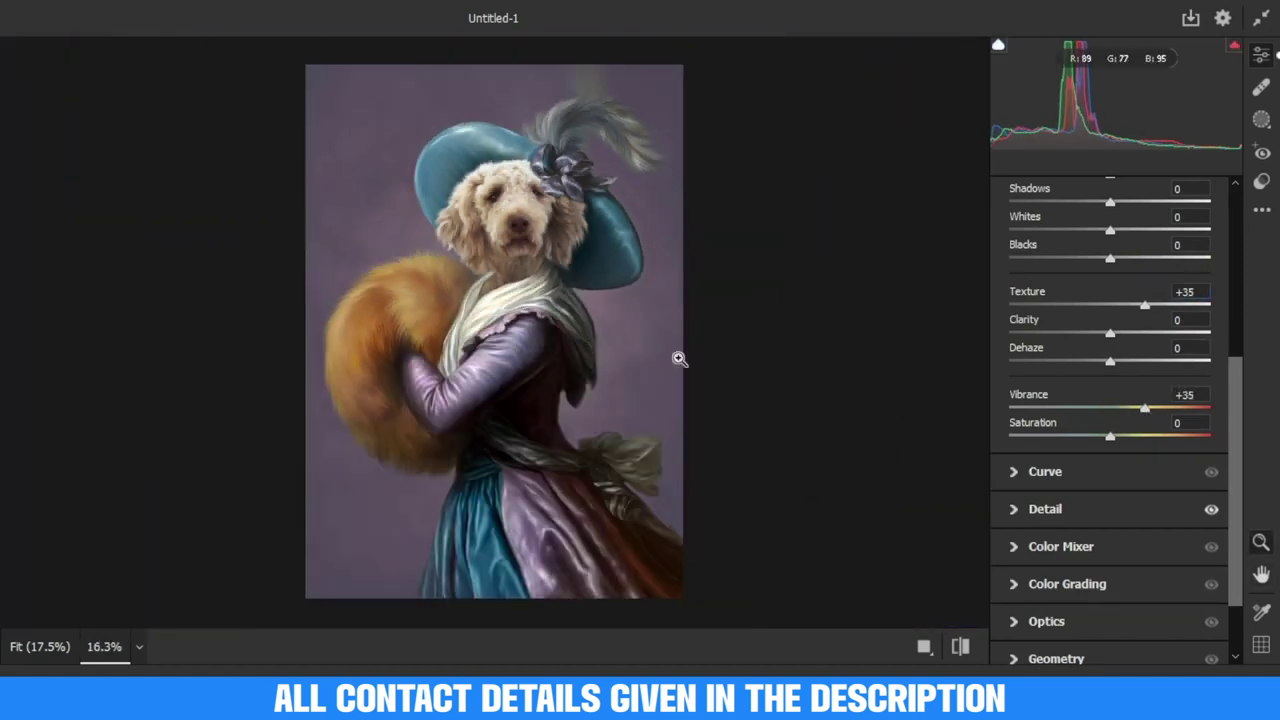
key(Return)
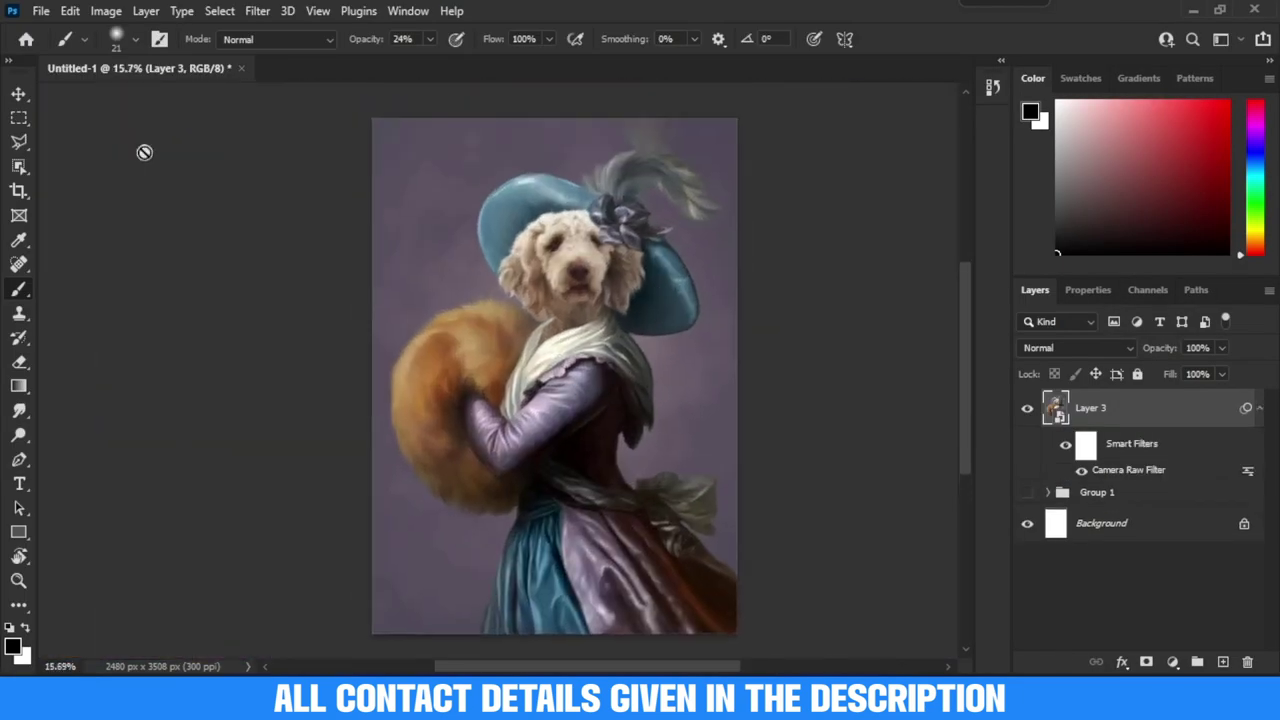
Save the portrait as F02.psd in the 02 completed folder
click(41, 11)
click(60, 224)
click(466, 54)
double_click(266, 180)
double_click(248, 160)
click(250, 497)
text(F02)
click(734, 626)
click(846, 180)
Return to the File menu to bring up the export options
click(41, 11)
click(60, 224)
key(Escape)
click(41, 11)
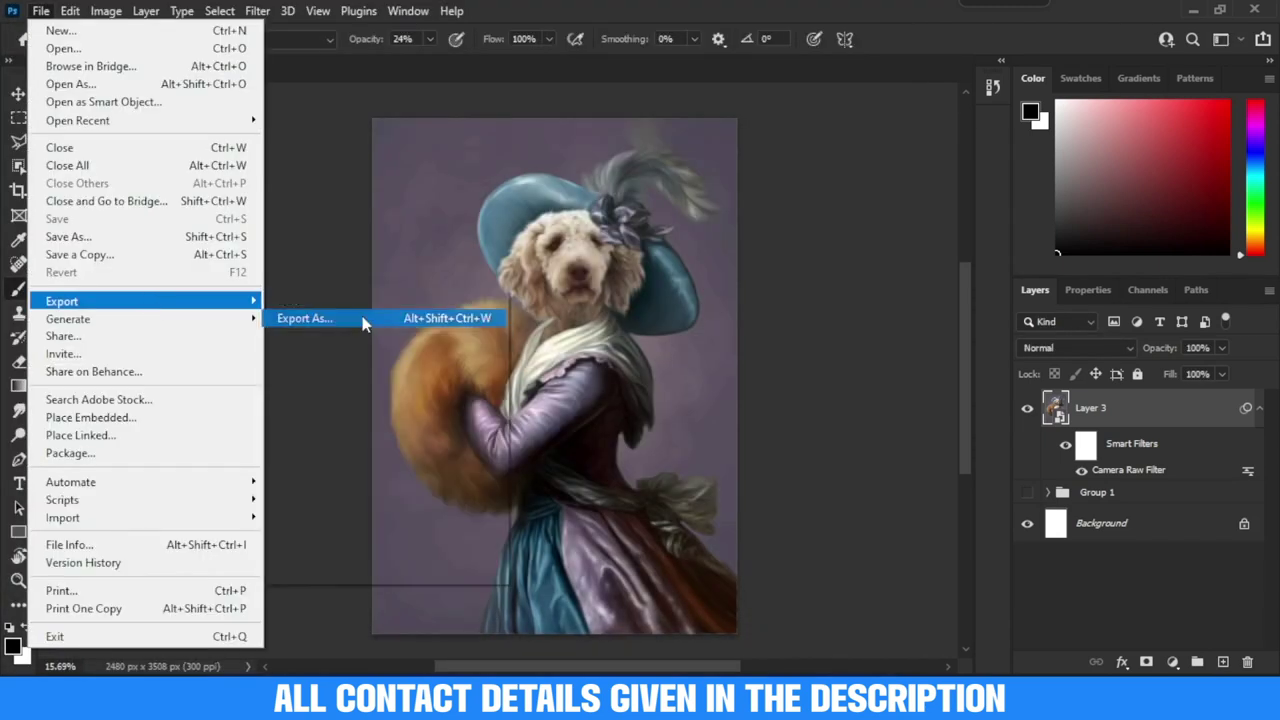